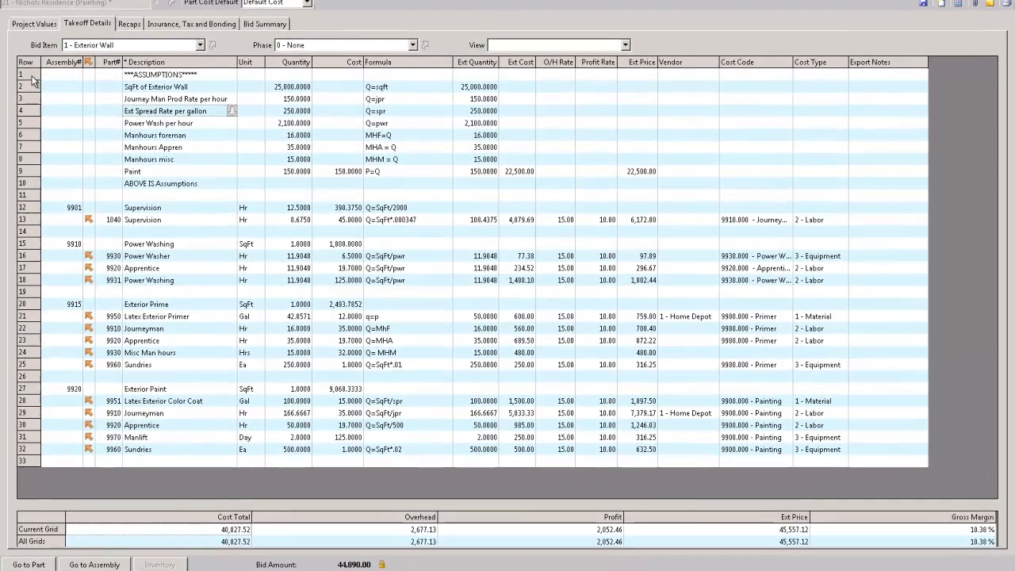
- Review the assumption rows of the Exterior Wall bid item, checking the quantities for square footage, production rates, manhours and paint
{"action": "left_click_drag", "start_coordinate": [60, 89], "coordinate": [44, 172]}
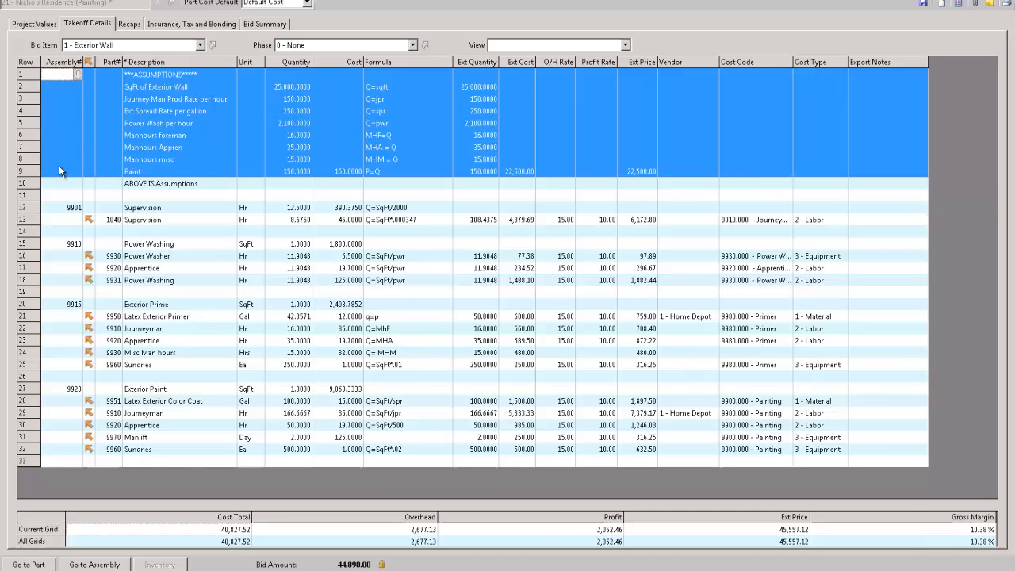
{"action": "left_click", "coordinate": [288, 91]}
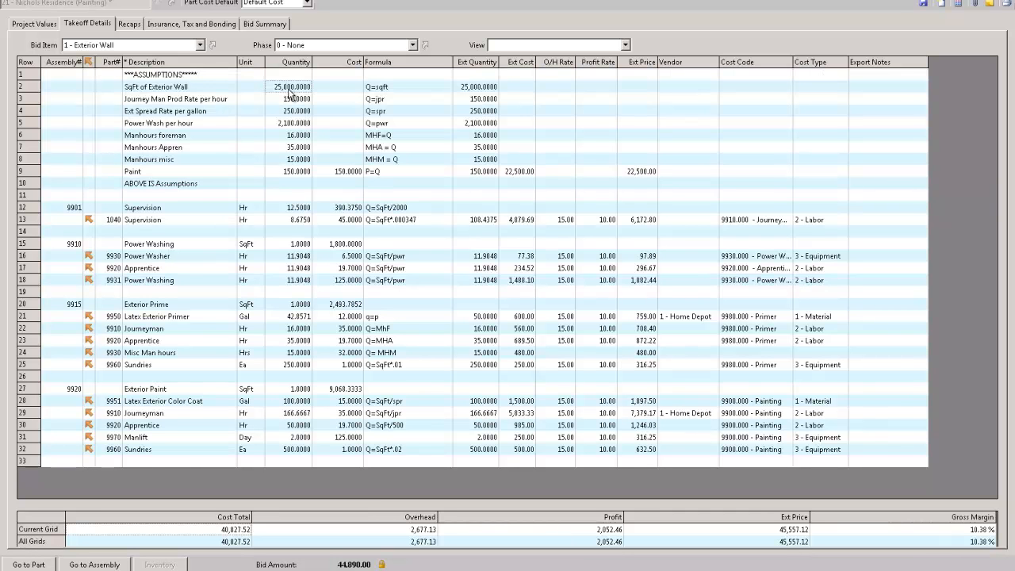
{"action": "left_click", "coordinate": [297, 102]}
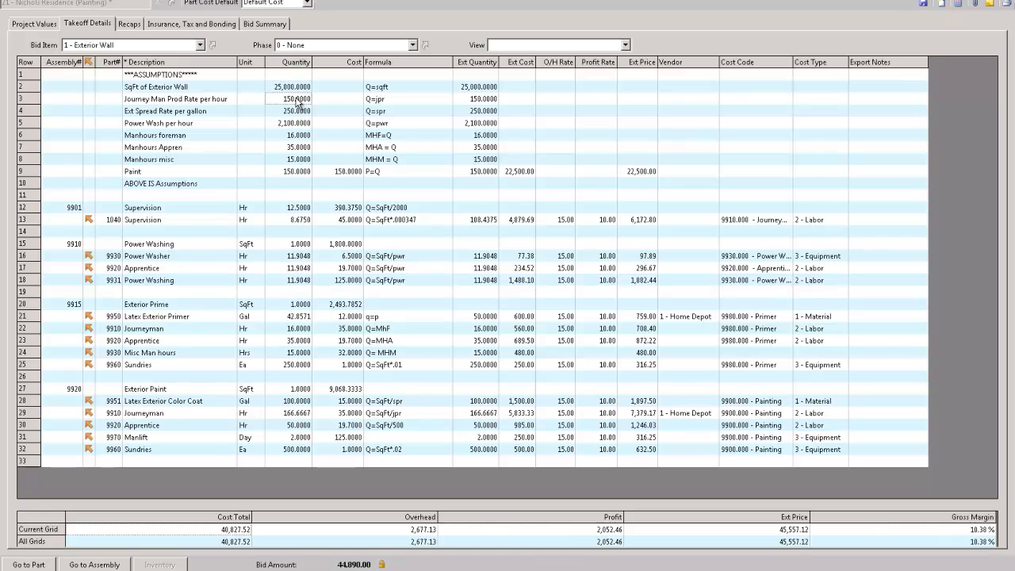
{"action": "left_click", "coordinate": [298, 113]}
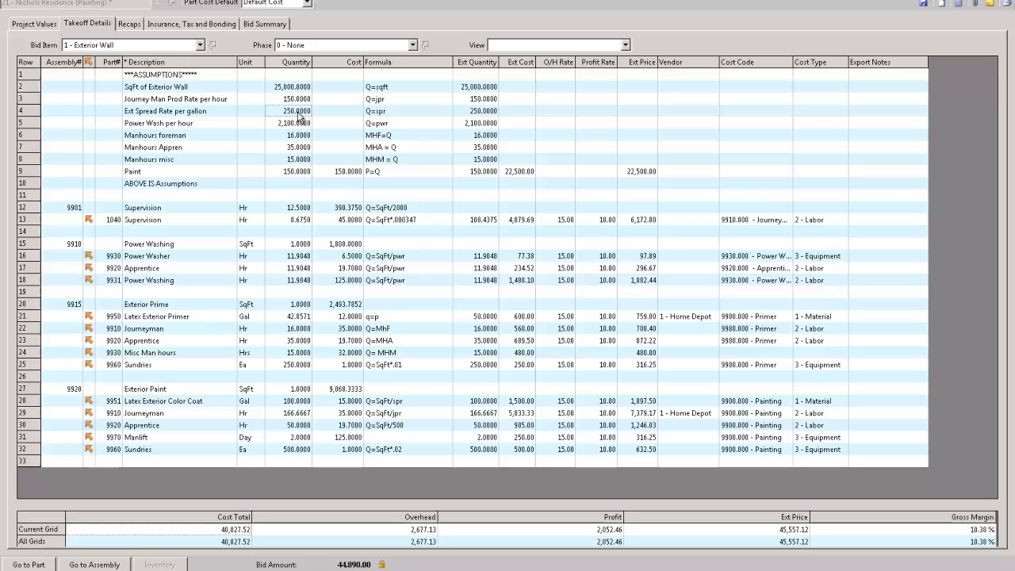
{"action": "left_click", "coordinate": [295, 127]}
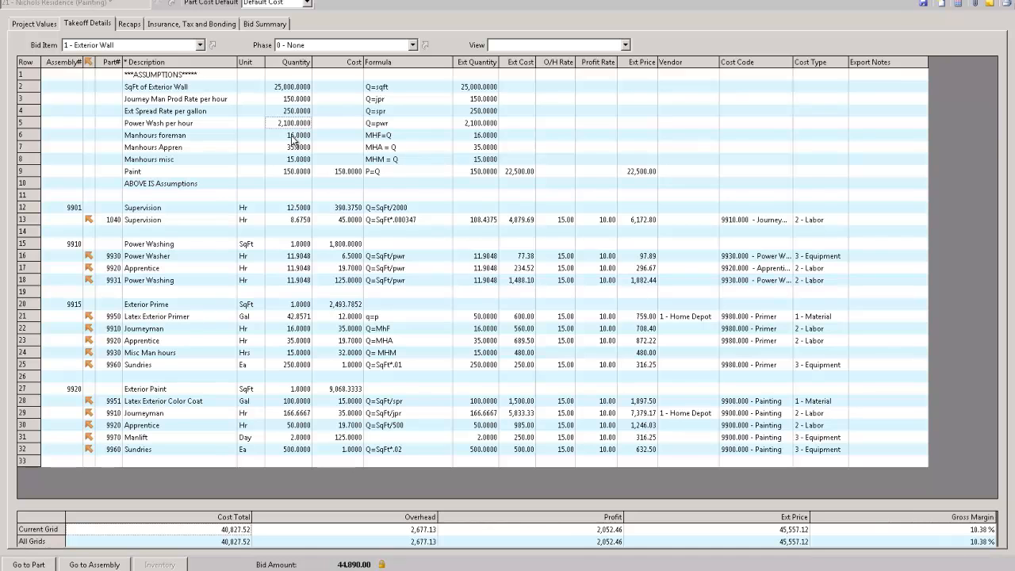
{"action": "left_click_drag", "start_coordinate": [294, 140], "coordinate": [295, 162]}
{"action": "left_click", "coordinate": [298, 173]}
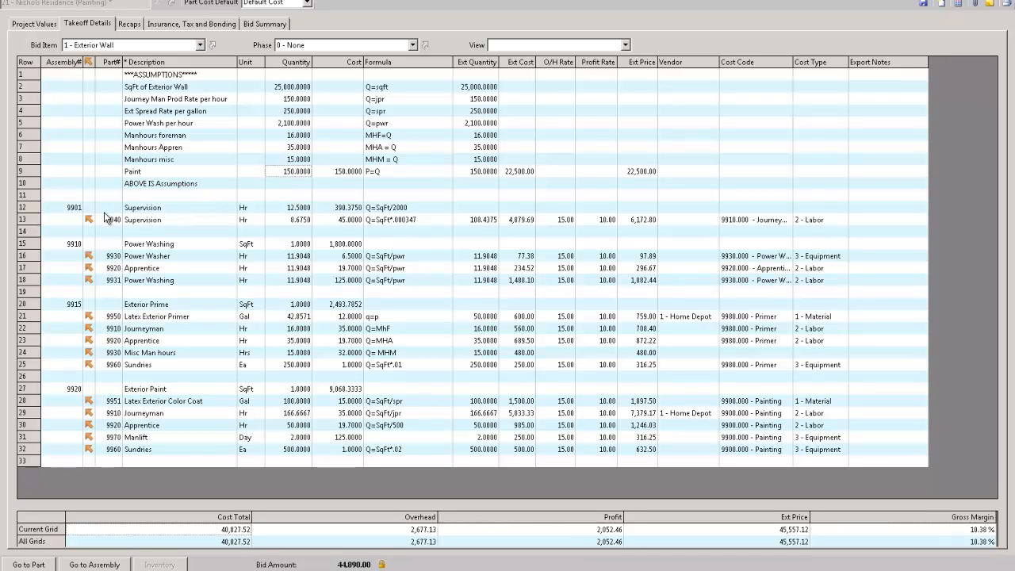
- Examine the Supervision and Power Washing assemblies, checking how their formulas, quantities and costs draw on the assumptions
{"action": "left_click_drag", "start_coordinate": [32, 211], "coordinate": [30, 222]}
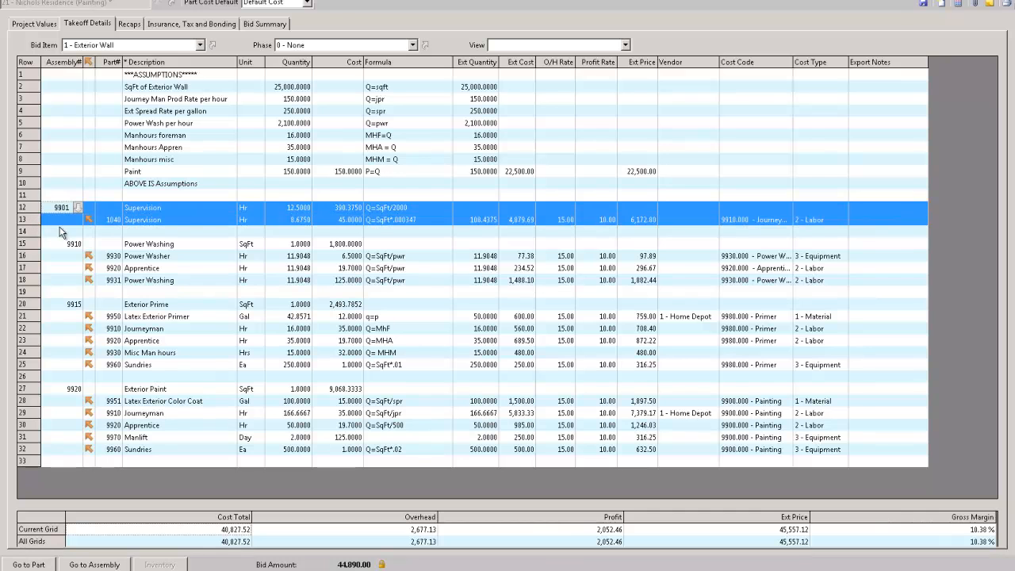
{"action": "left_click", "coordinate": [386, 209]}
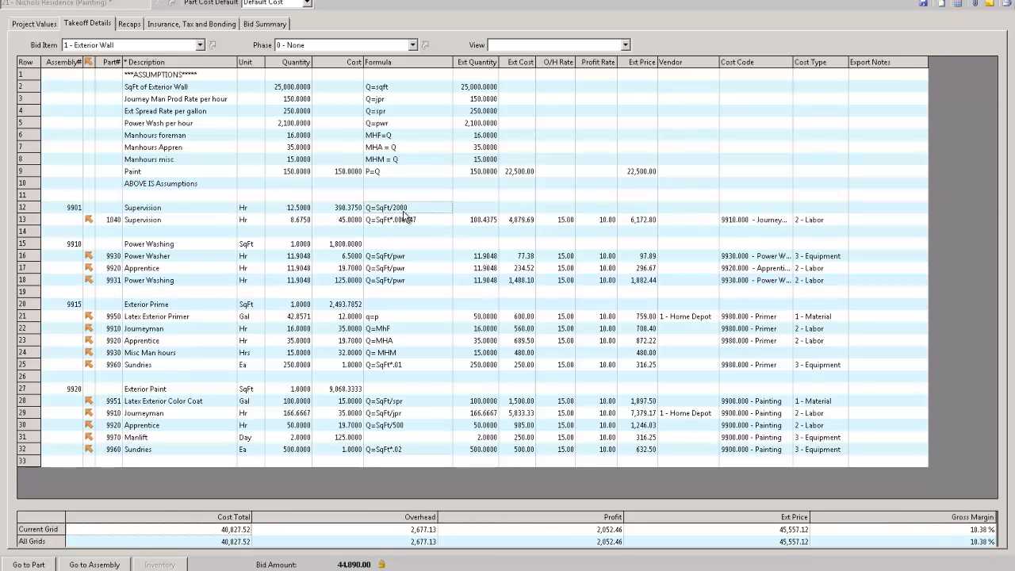
{"action": "left_click", "coordinate": [298, 210]}
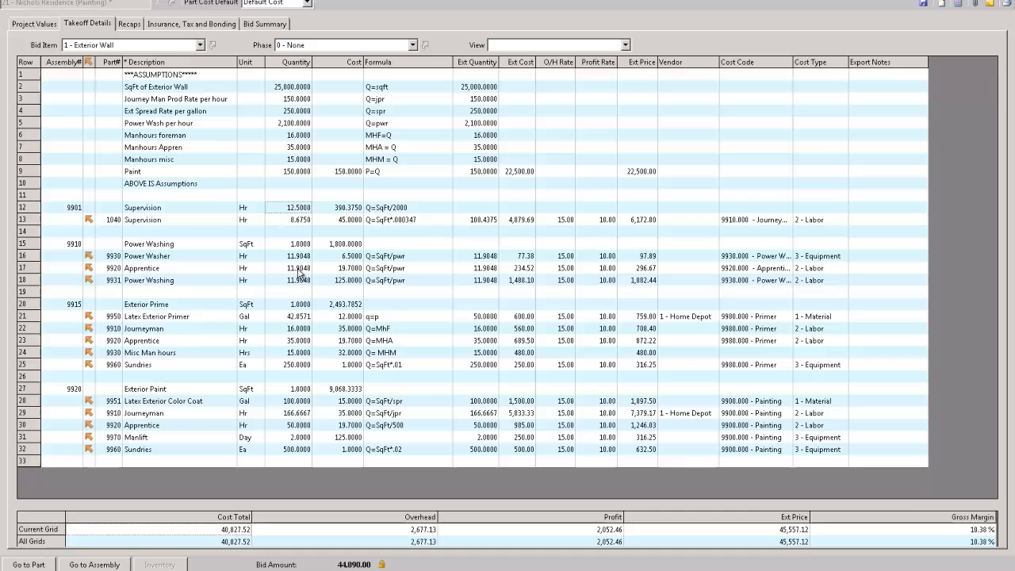
{"action": "left_click_drag", "start_coordinate": [40, 257], "coordinate": [43, 281]}
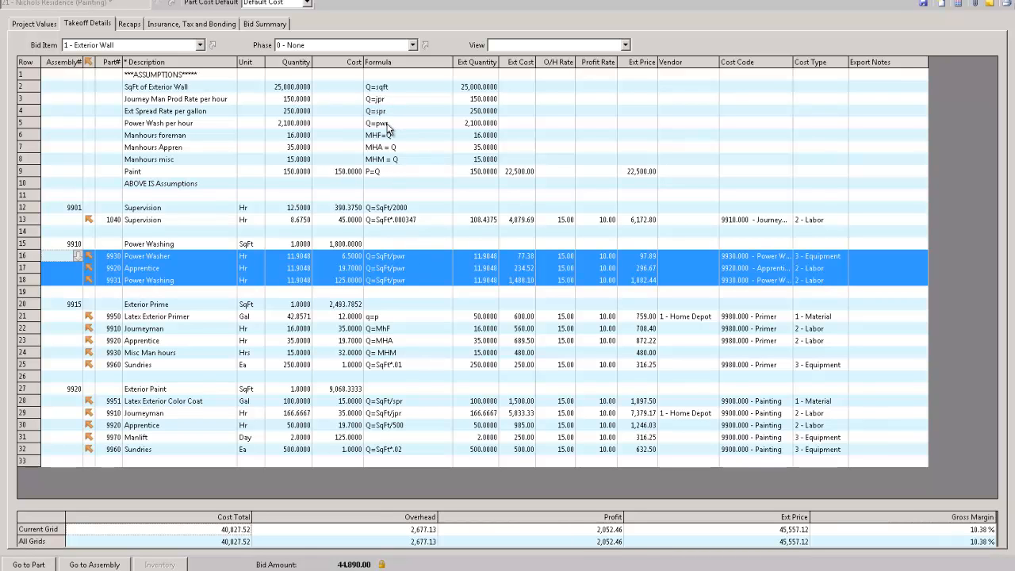
{"action": "left_click", "coordinate": [292, 126]}
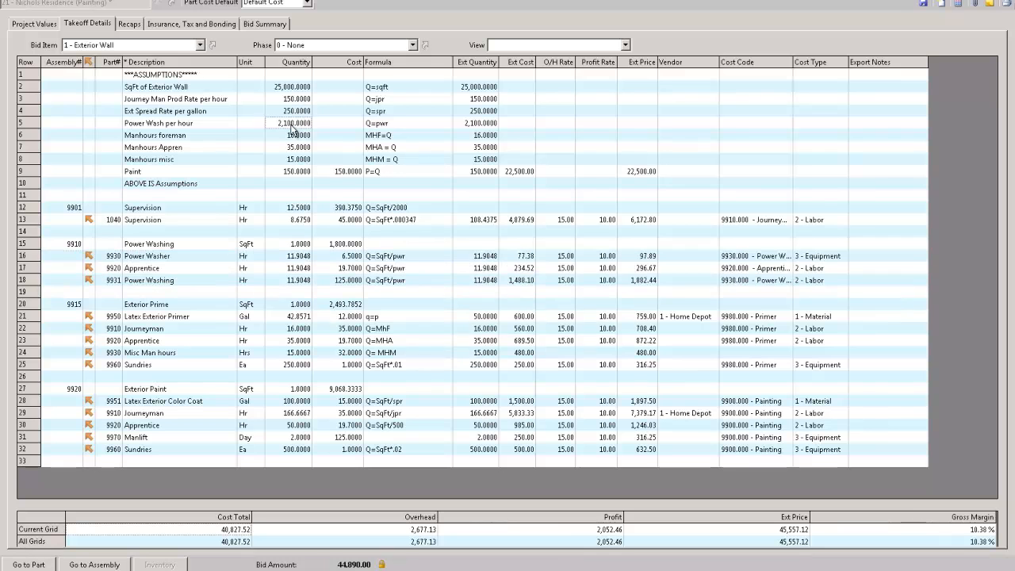
{"action": "left_click", "coordinate": [311, 257]}
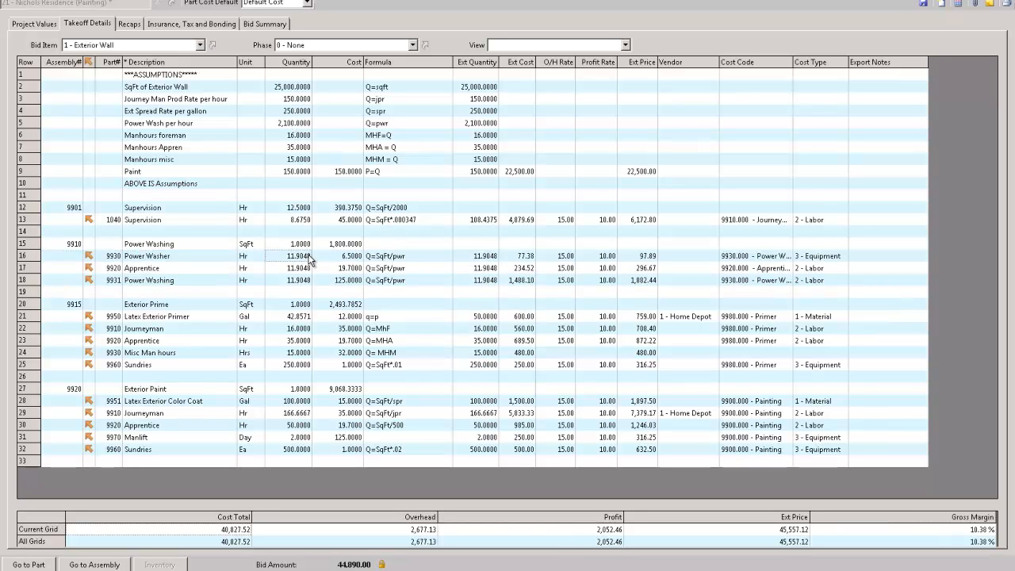
{"action": "left_click", "coordinate": [348, 256]}
{"action": "left_click", "coordinate": [351, 270]}
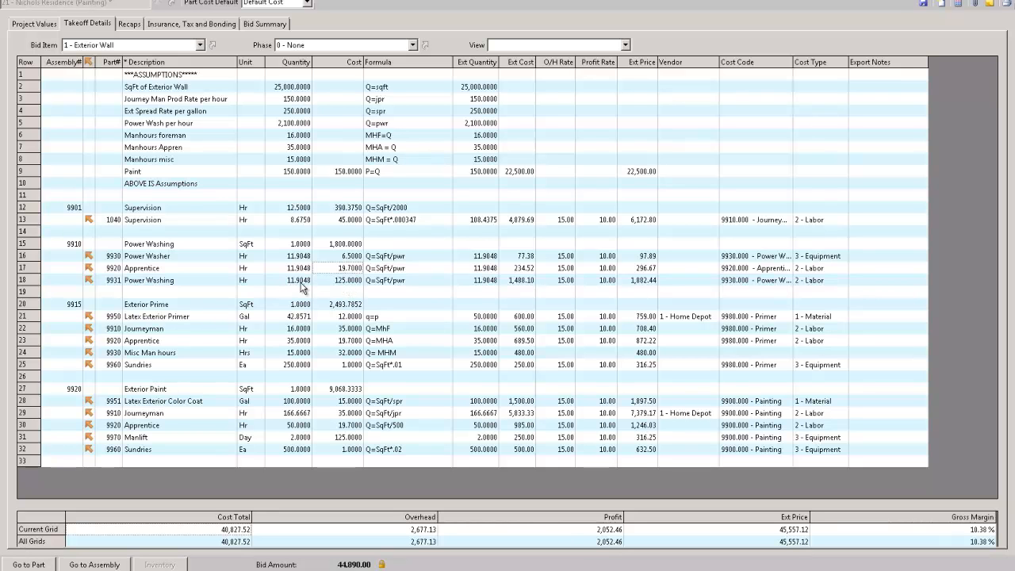
- Set the cost of the Power Washing labor line, part 9931, to 12.5
{"action": "left_click", "coordinate": [345, 284]}
{"action": "type", "text": "12.5"}
{"action": "key", "text": "Tab"}
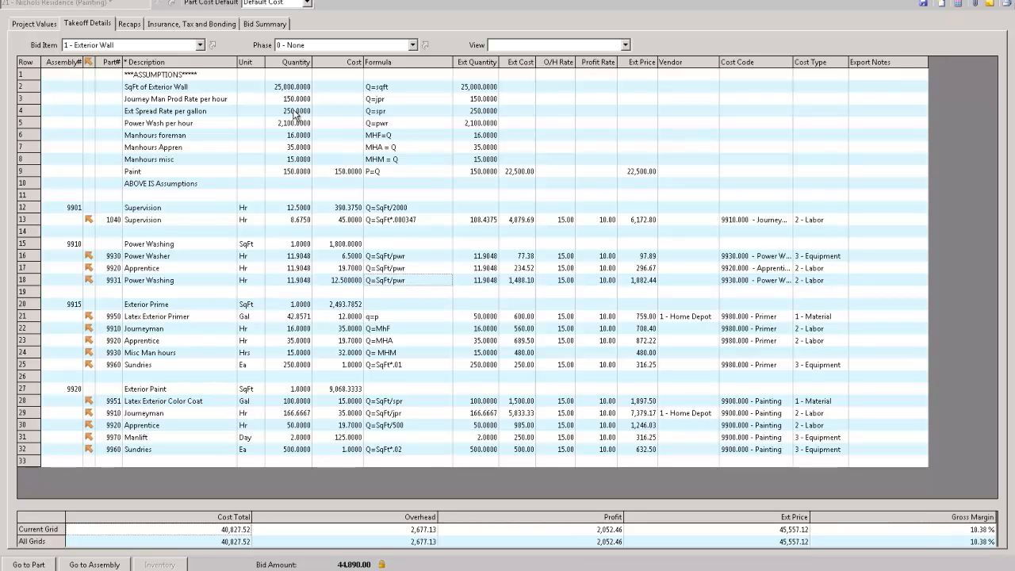
- Examine the Exterior Prime assembly's primer and journeyman formulas and the quantity of its Sundries line
{"action": "left_click", "coordinate": [384, 319]}
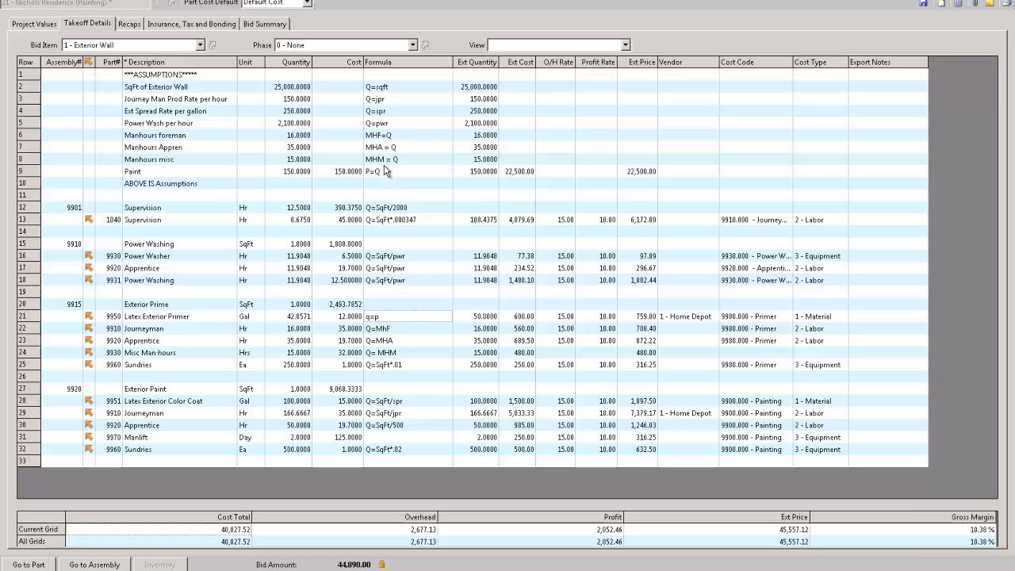
{"action": "left_click", "coordinate": [390, 329]}
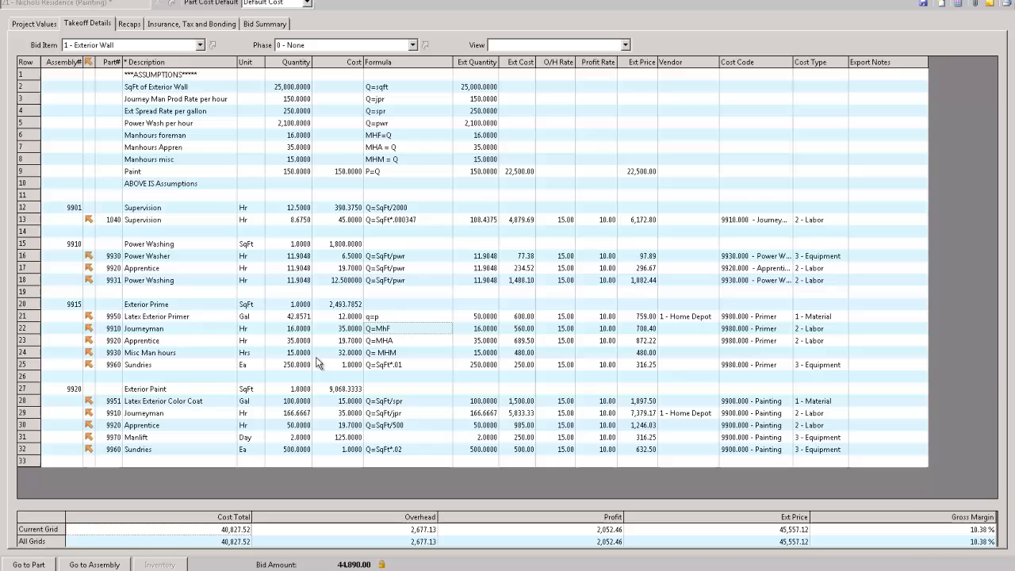
{"action": "left_click", "coordinate": [155, 366]}
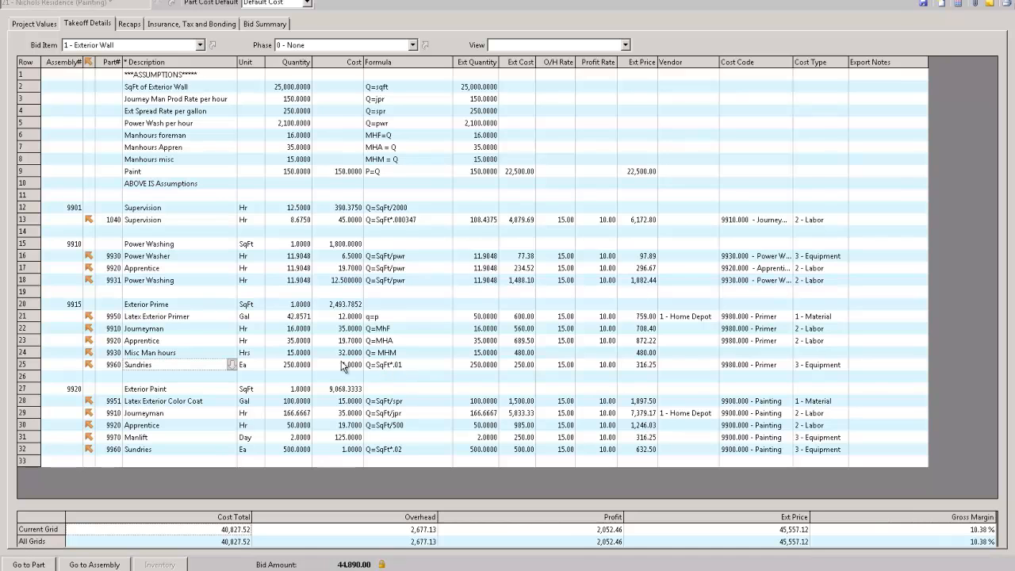
{"action": "left_click", "coordinate": [283, 368]}
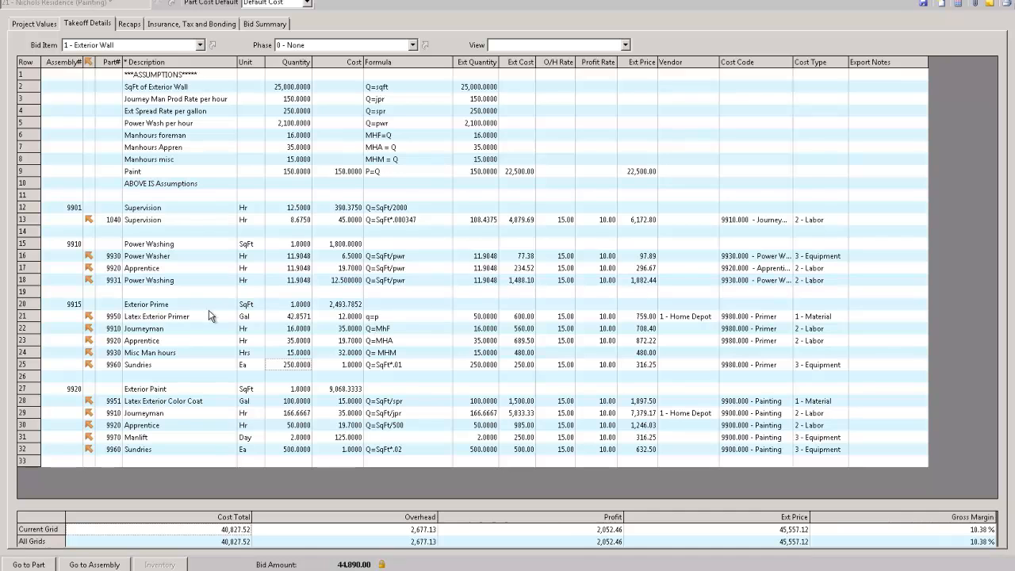
{"action": "left_click", "coordinate": [23, 320]}
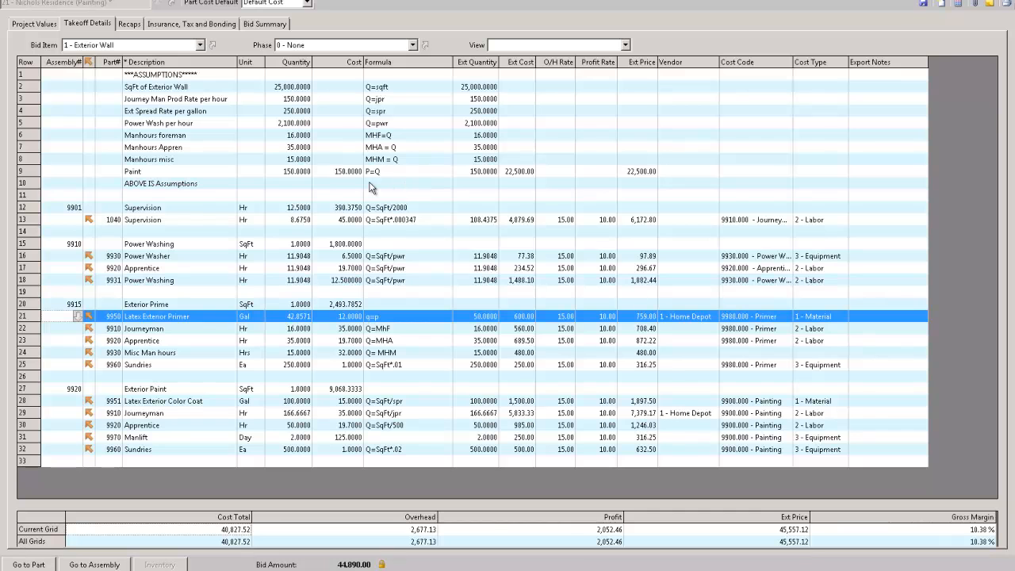
- Close the painting takeoff without saving changes and open takeoff 35 - Generic General Contract
{"action": "left_click", "coordinate": [1001, 0]}
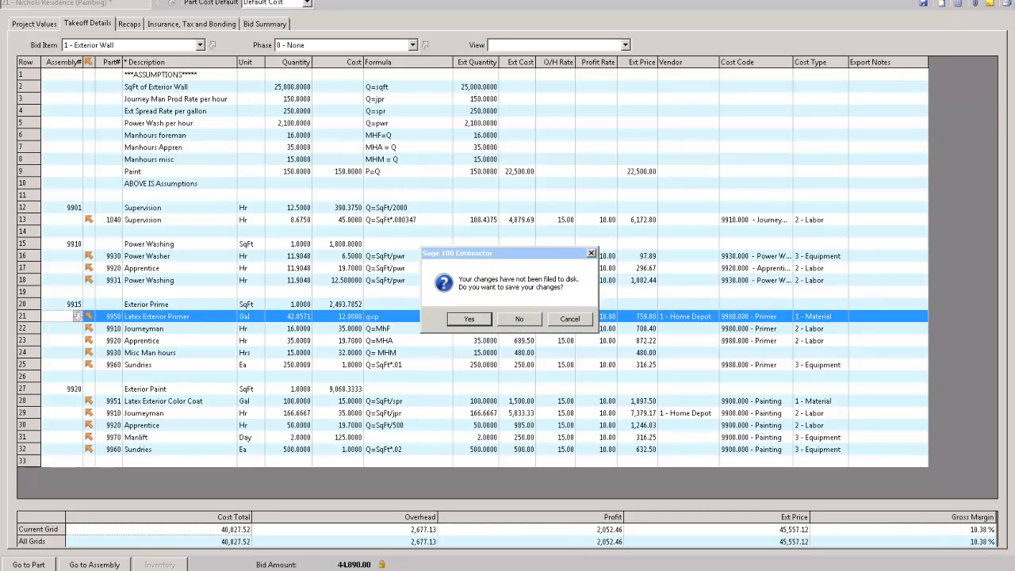
{"action": "left_click", "coordinate": [532, 321]}
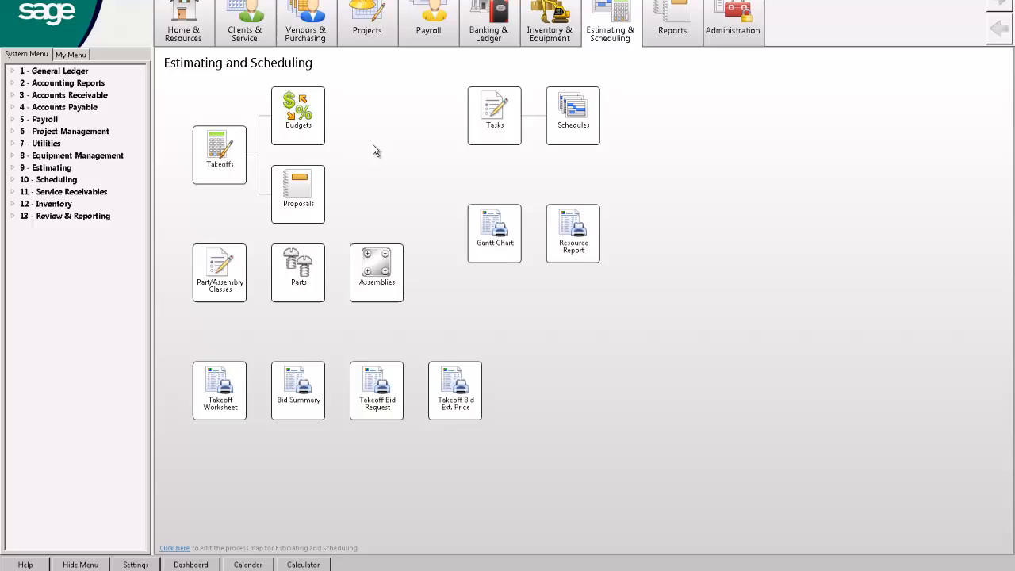
{"action": "left_click", "coordinate": [218, 159]}
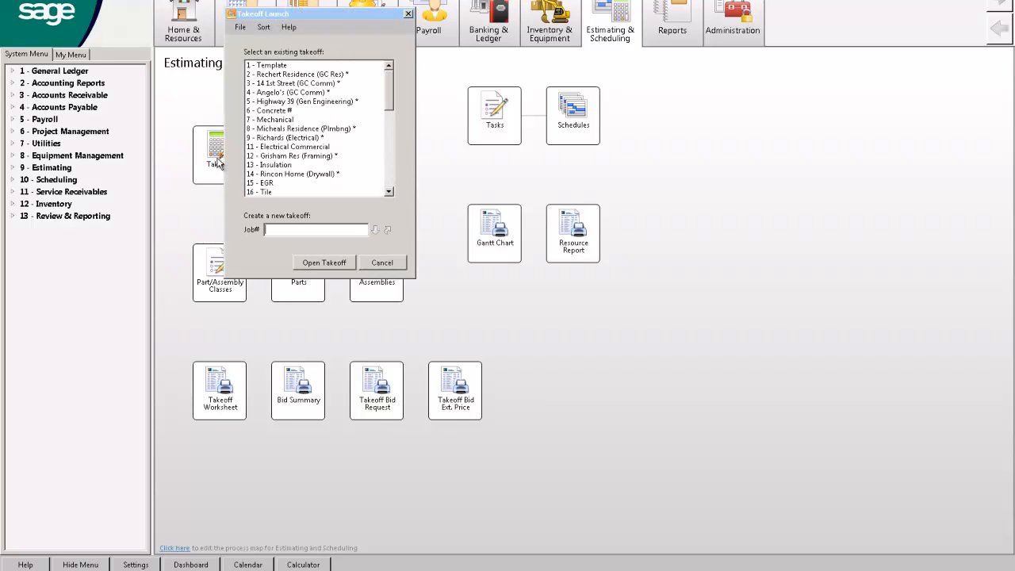
{"action": "left_click", "coordinate": [388, 152]}
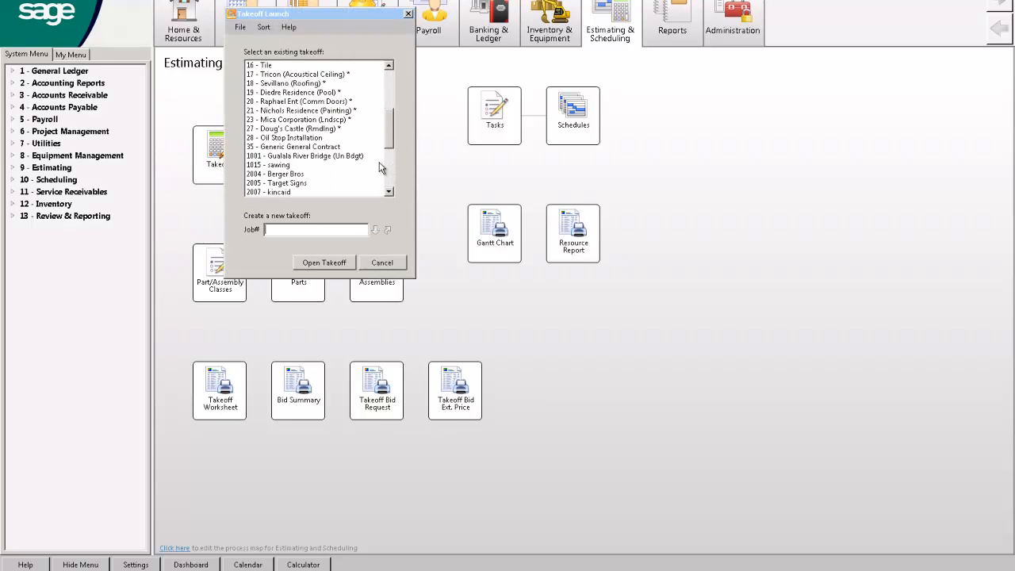
{"action": "double_click", "coordinate": [268, 147]}
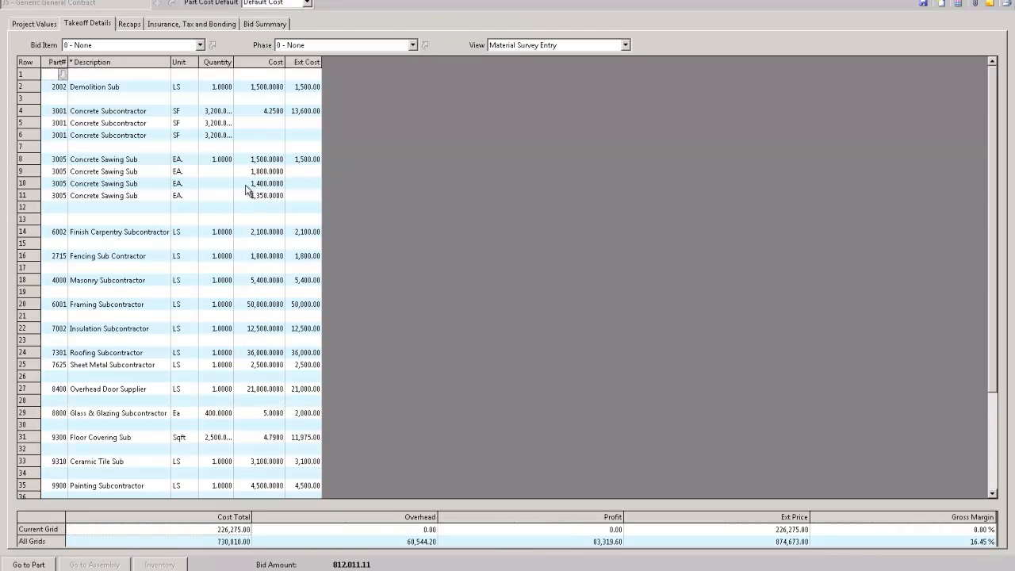
- Show the takeoff in the custom view listed directly after Export View and compare the Concrete Sawing Sub vendors and costs
{"action": "left_click", "coordinate": [514, 46]}
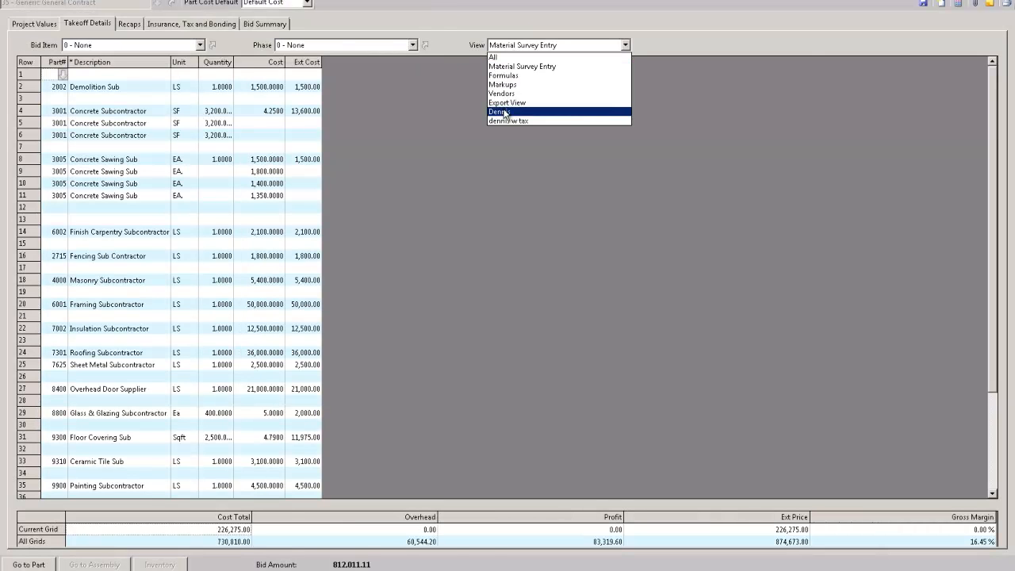
{"action": "left_click", "coordinate": [508, 112]}
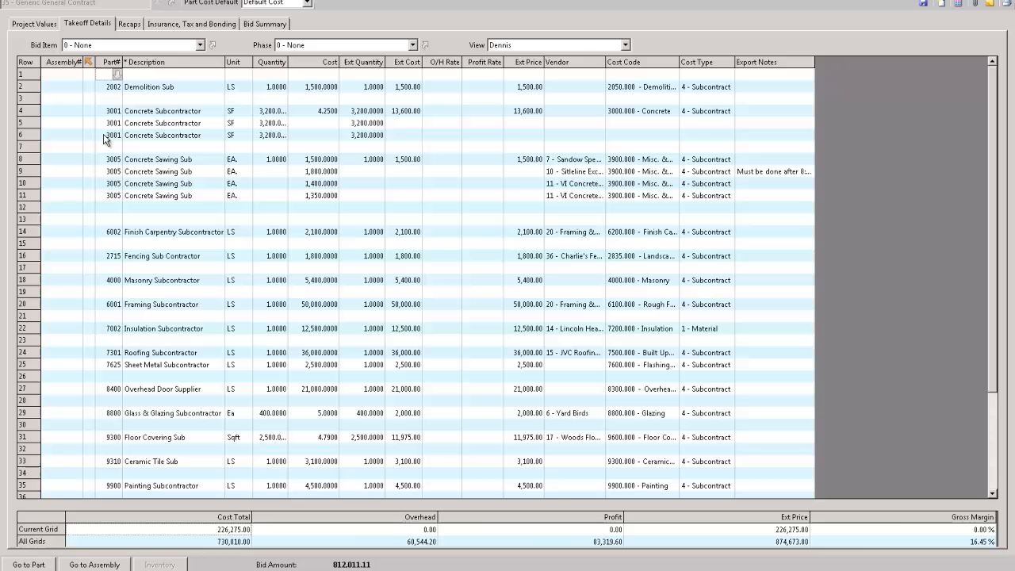
{"action": "left_click_drag", "start_coordinate": [34, 116], "coordinate": [32, 204]}
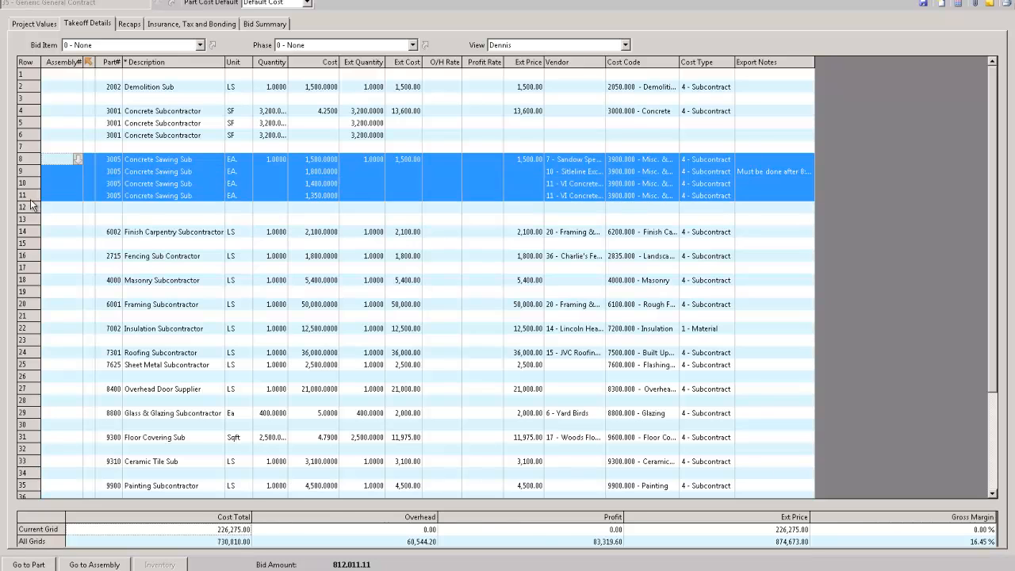
{"action": "left_click", "coordinate": [25, 233]}
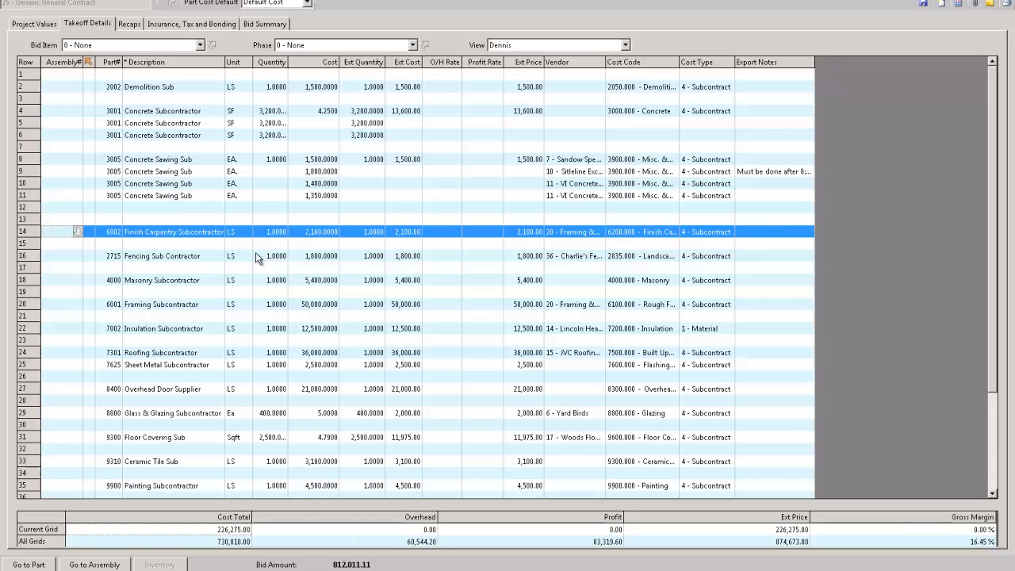
{"action": "left_click_drag", "start_coordinate": [585, 161], "coordinate": [588, 199]}
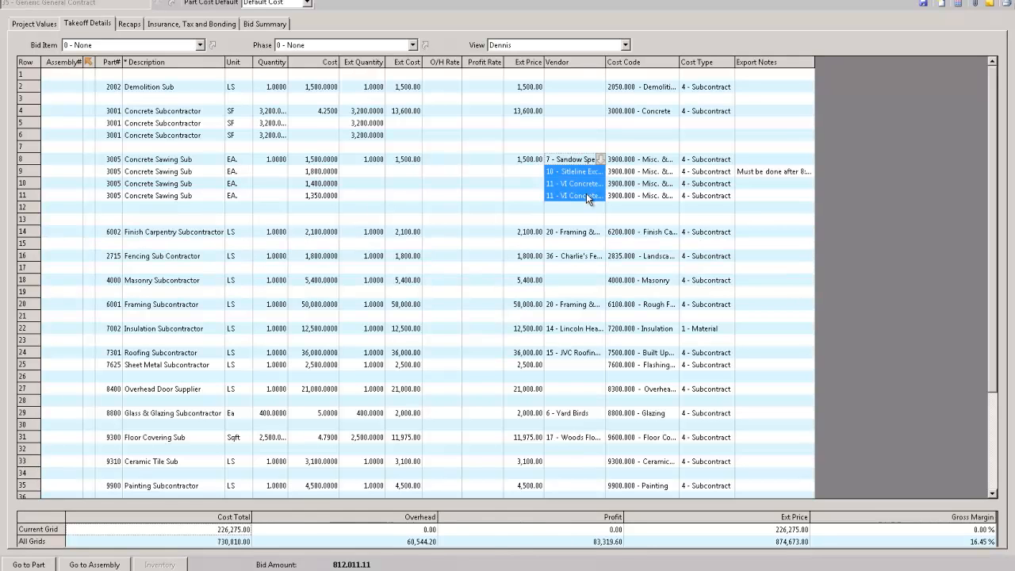
{"action": "left_click", "coordinate": [330, 163]}
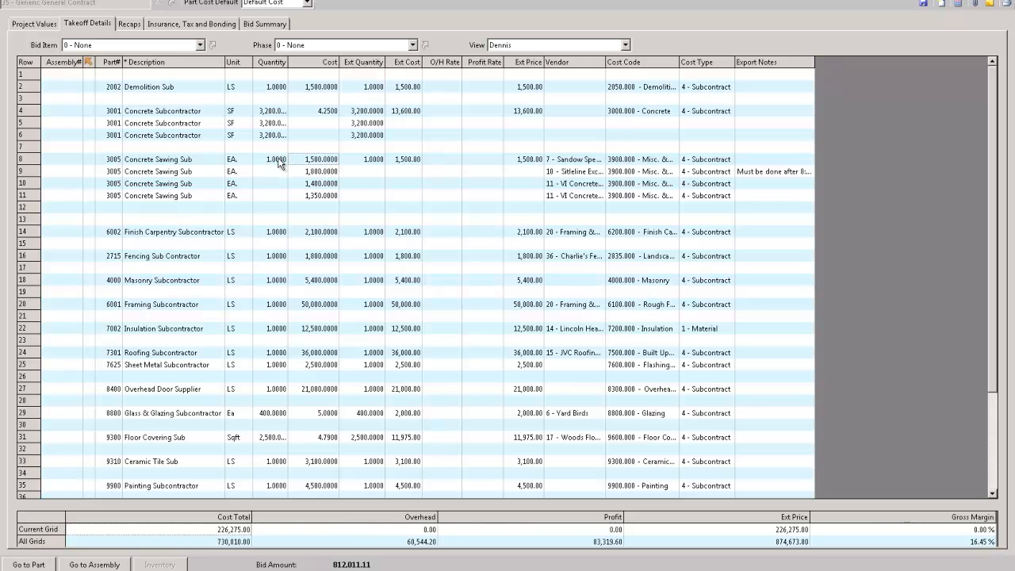
- Move the Concrete Sawing Sub quantity of 1 from the row 8 bid to the row 10 bid and recalculate the record totals
{"action": "left_click", "coordinate": [26, 162]}
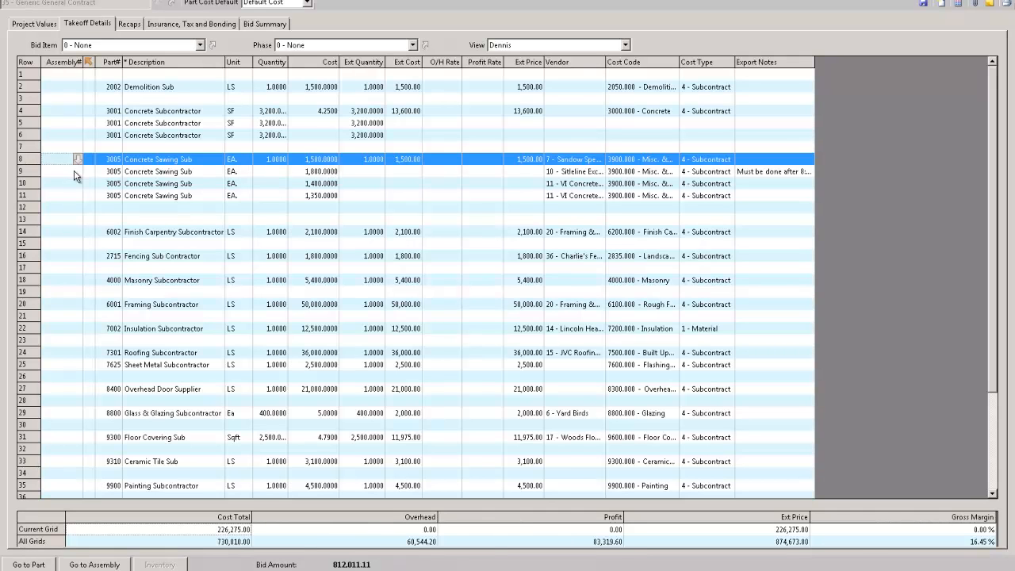
{"action": "left_click", "coordinate": [284, 158]}
{"action": "key", "text": "Delete"}
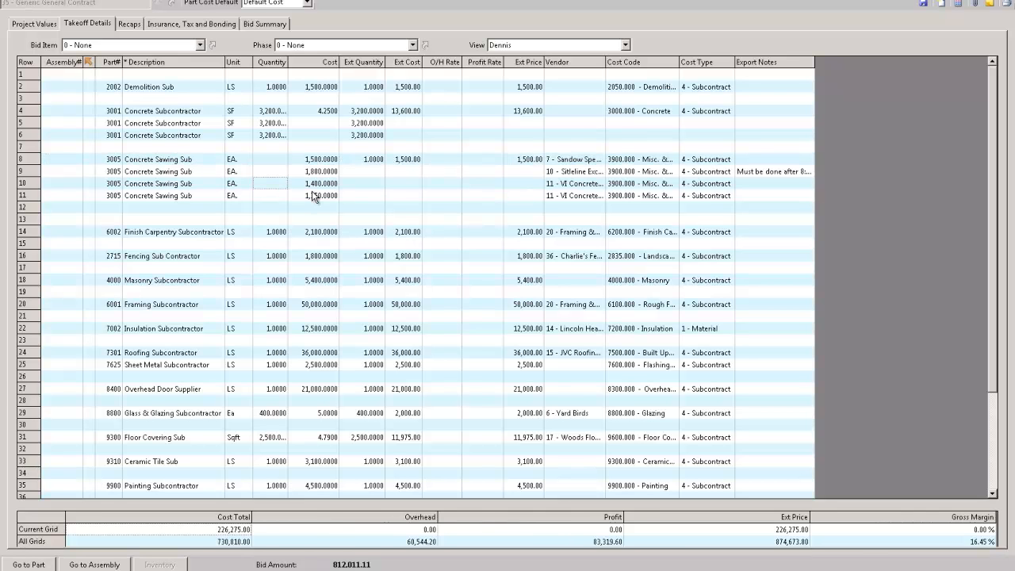
{"action": "type", "text": "1"}
{"action": "key", "text": "Tab"}
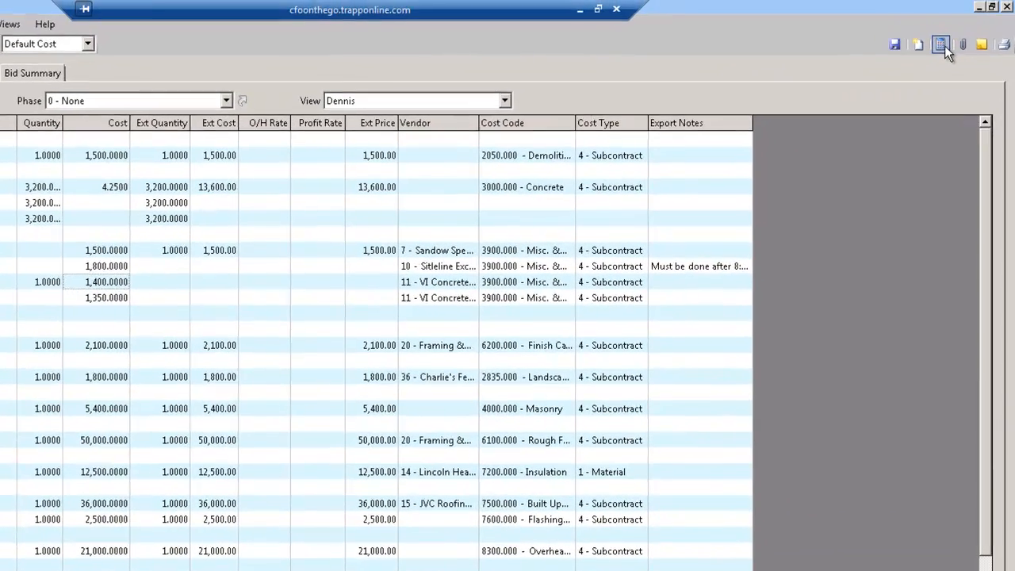
{"action": "left_click", "coordinate": [952, 15]}
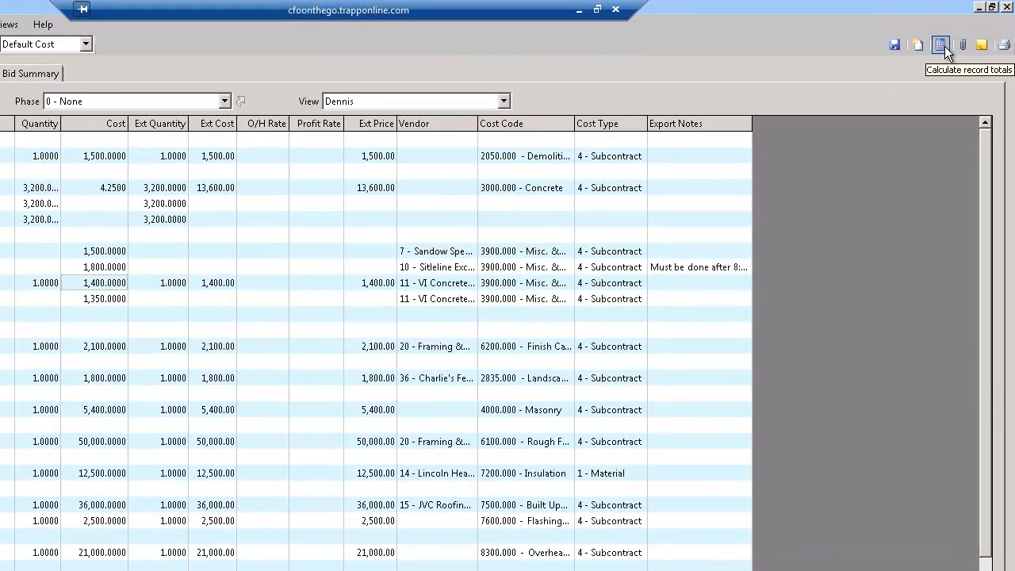
{"action": "left_click", "coordinate": [235, 283]}
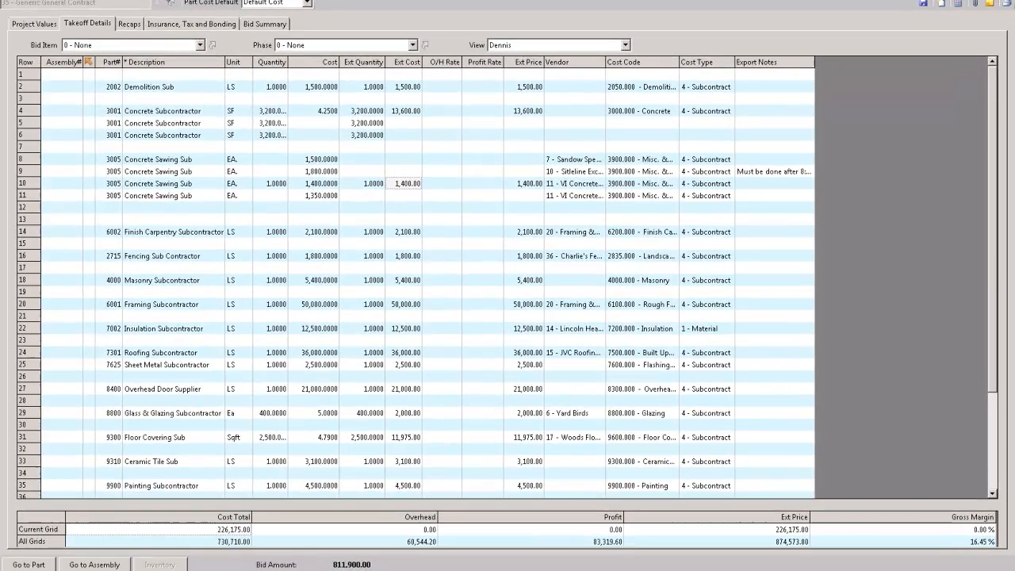
{"action": "left_click", "coordinate": [103, 2]}
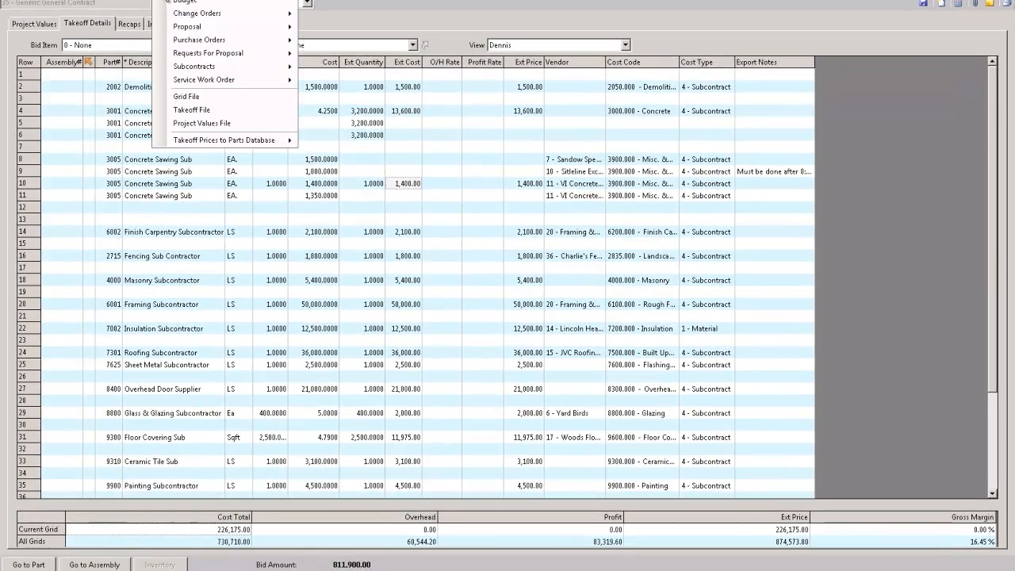
{"action": "mouse_move", "coordinate": [190, 68]}
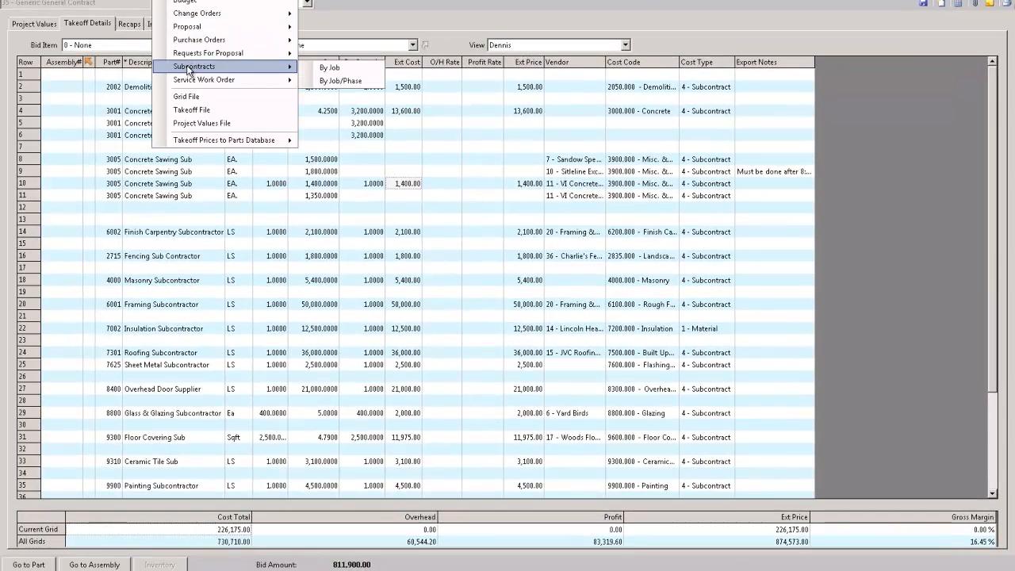
{"action": "left_click", "coordinate": [325, 68]}
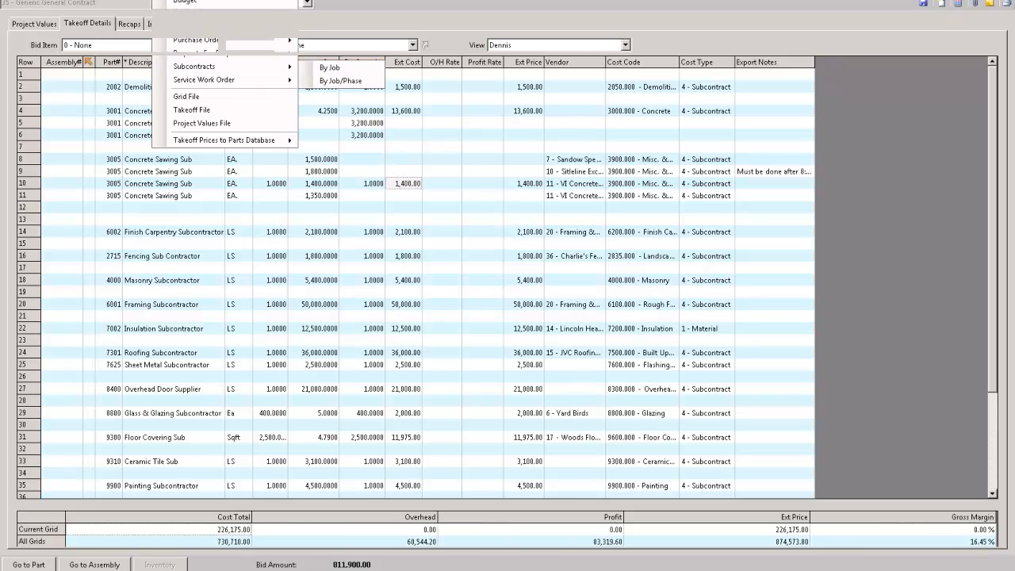
{"action": "left_click", "coordinate": [597, 320]}
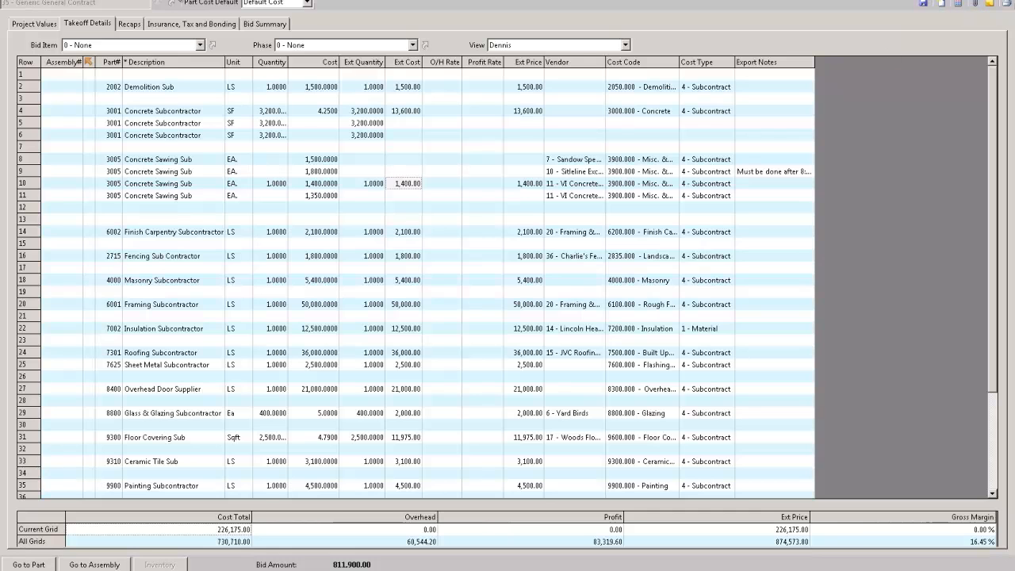
- Export the takeoff's subcontracts by job for vendor 40 - Sonoma Masonry only, including export notes
{"action": "left_click", "coordinate": [161, 1]}
{"action": "mouse_move", "coordinate": [188, 65]}
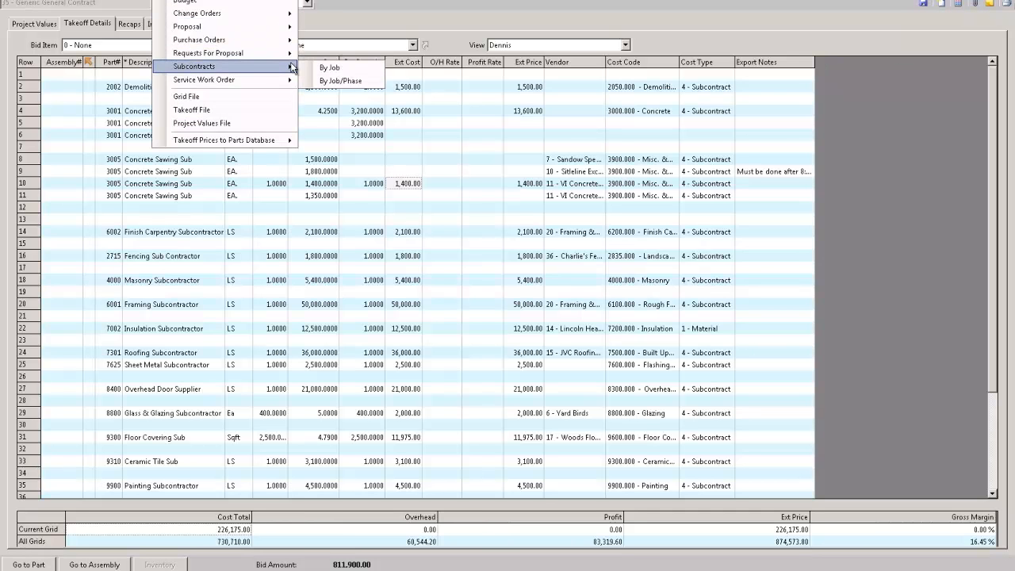
{"action": "left_click", "coordinate": [325, 68]}
{"action": "left_click", "coordinate": [553, 325]}
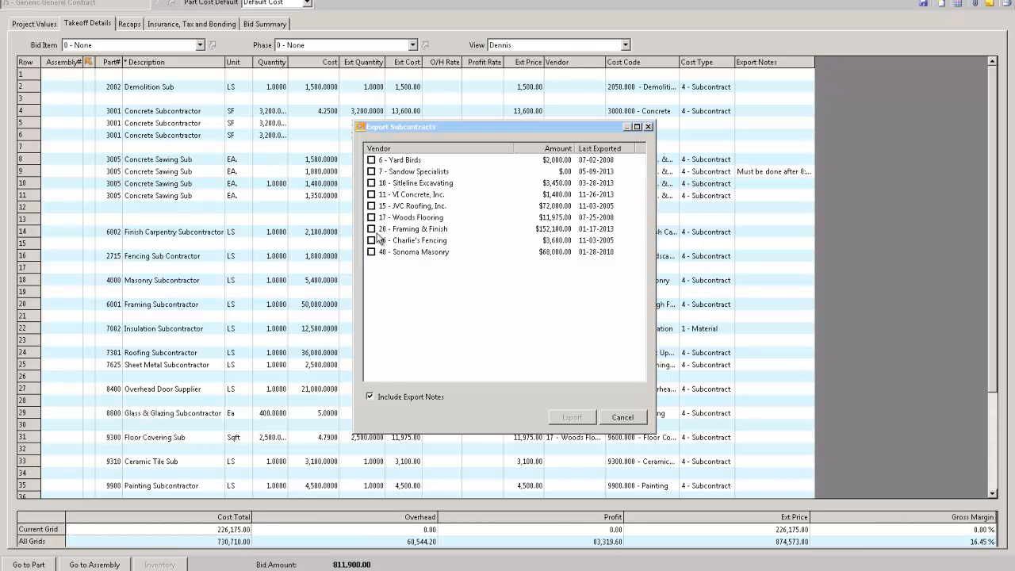
{"action": "left_click", "coordinate": [374, 251]}
{"action": "left_click", "coordinate": [560, 423]}
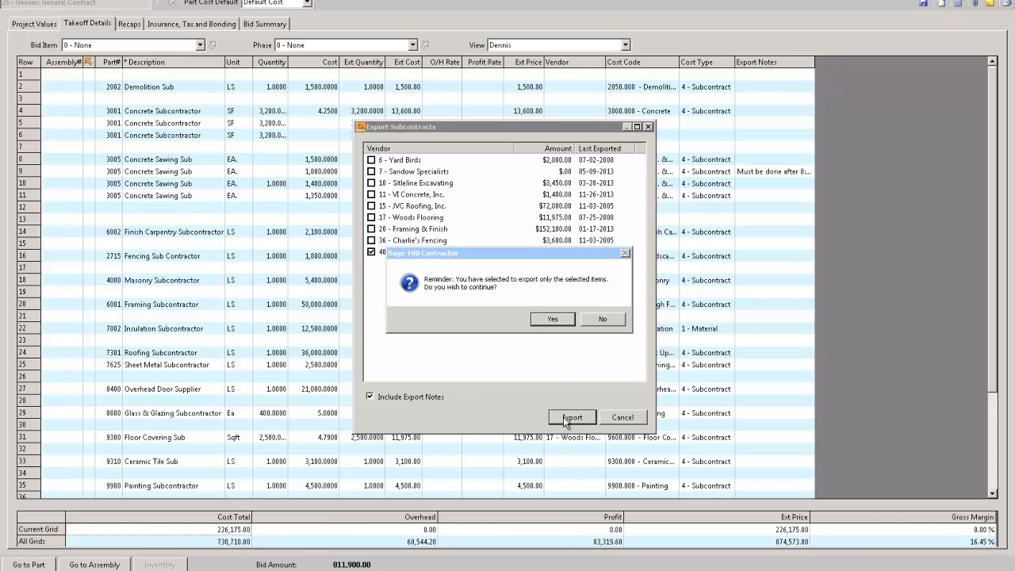
{"action": "left_click", "coordinate": [551, 316]}
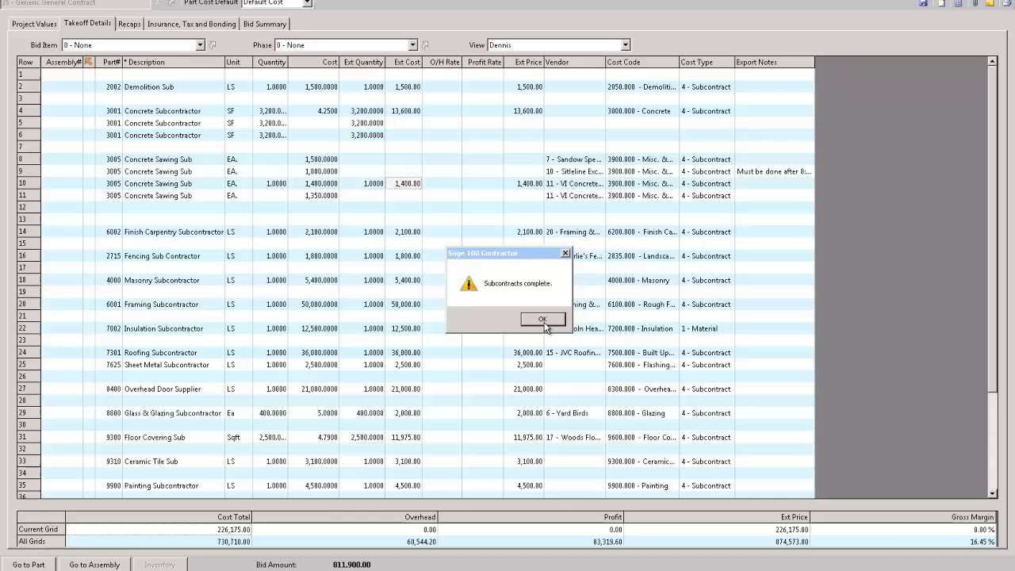
{"action": "left_click", "coordinate": [550, 320]}
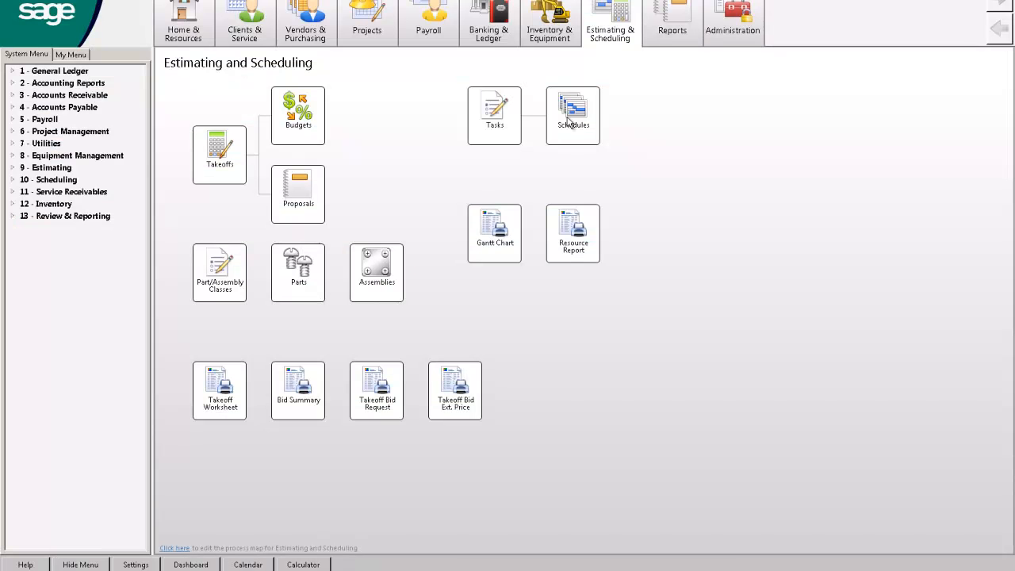
- Open Subcontracts in Project Management and bring up the last record to check its vendor and original subcontract amount
{"action": "left_click", "coordinate": [12, 133]}
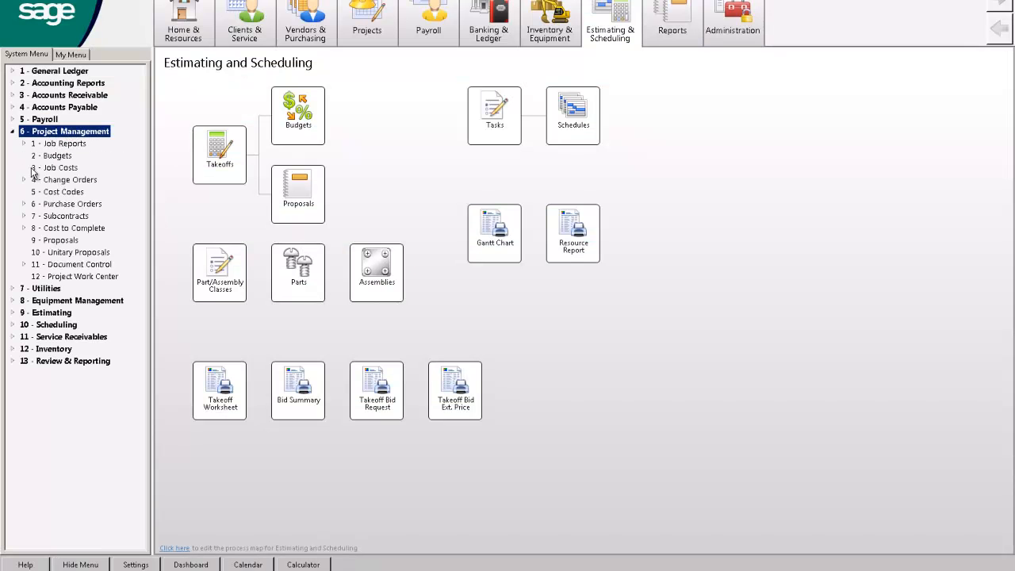
{"action": "left_click", "coordinate": [25, 217]}
{"action": "left_click", "coordinate": [58, 227]}
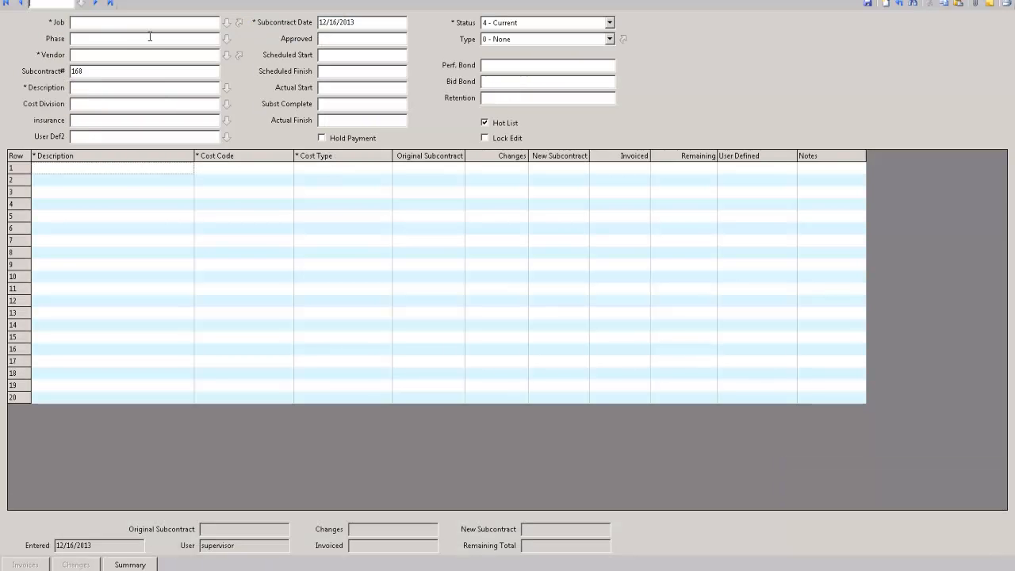
{"action": "left_click", "coordinate": [111, 4]}
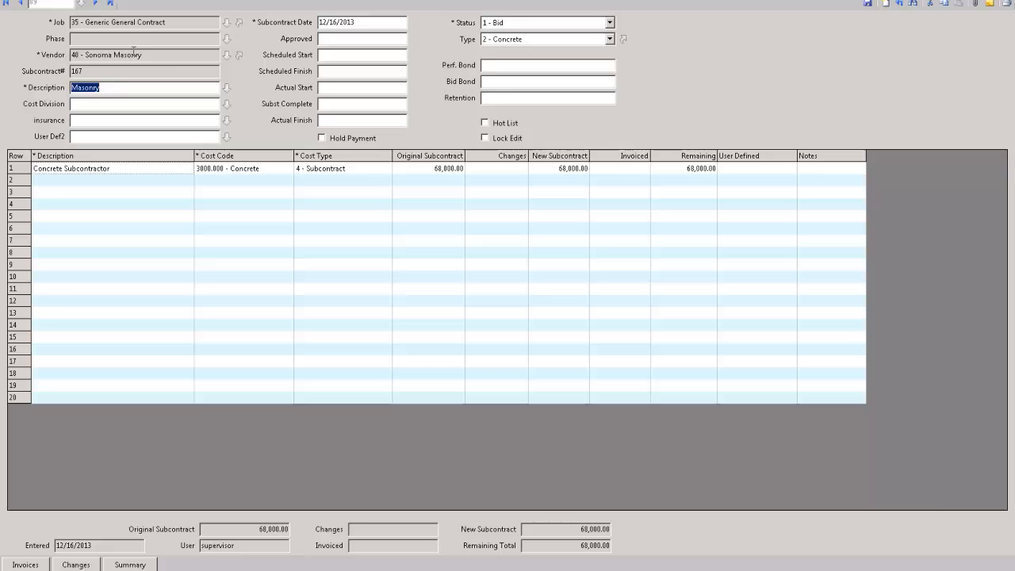
{"action": "left_click_drag", "start_coordinate": [142, 55], "coordinate": [70, 55]}
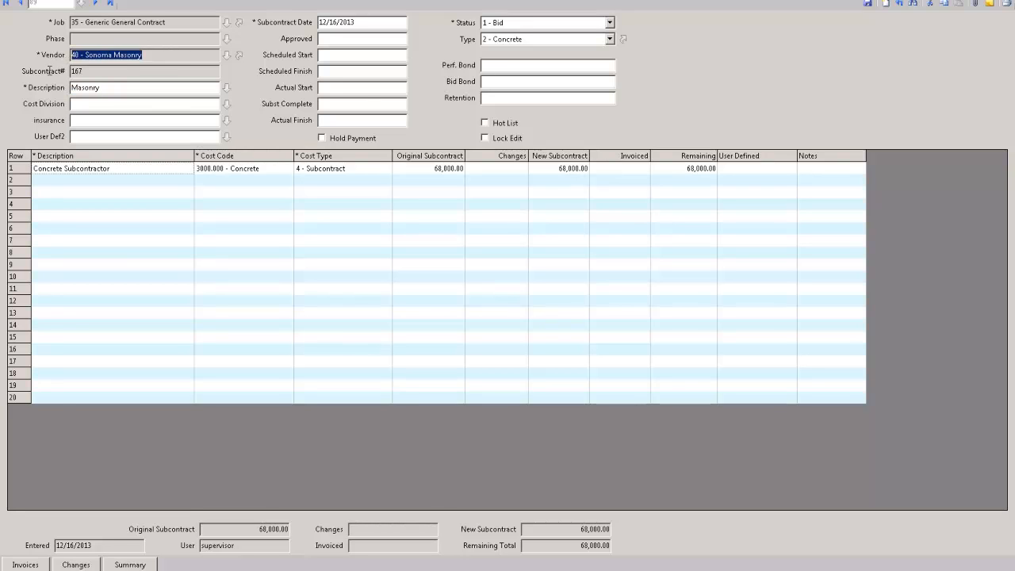
{"action": "left_click", "coordinate": [455, 172]}
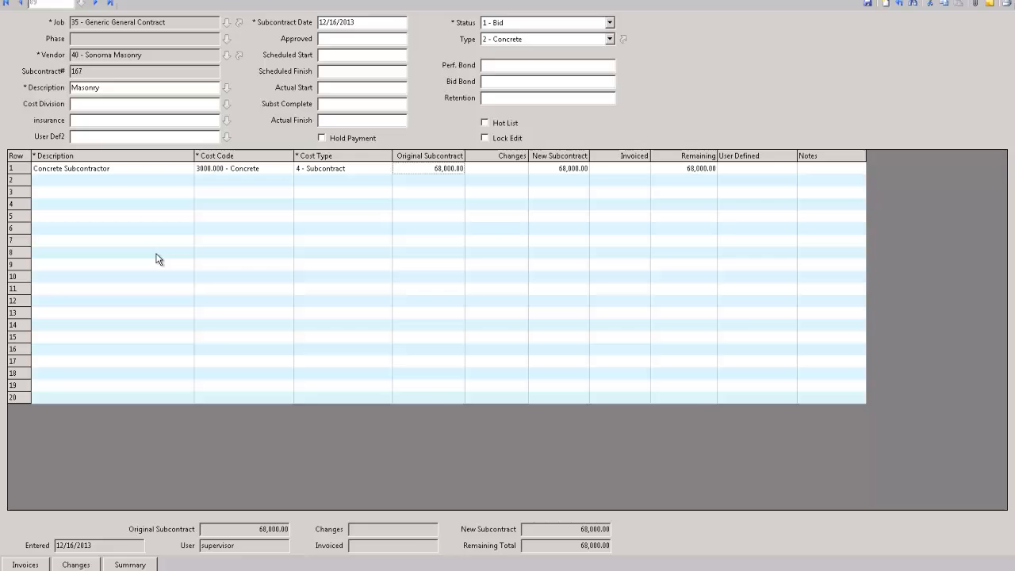
- Set the Masonry subcontract's retention to 10 and save the changes while opening subcontract report printing
{"action": "left_click", "coordinate": [501, 98]}
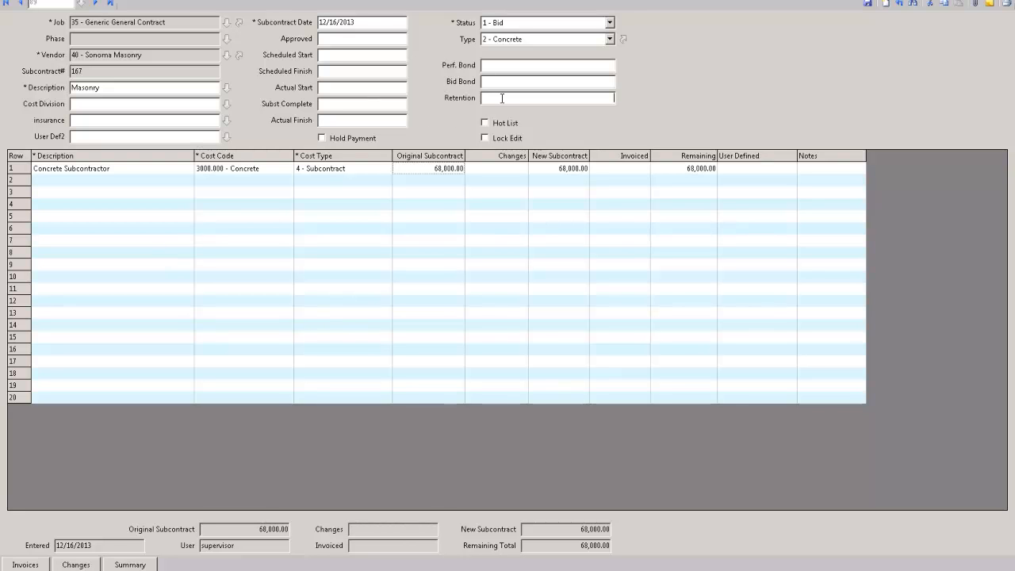
{"action": "type", "text": "10"}
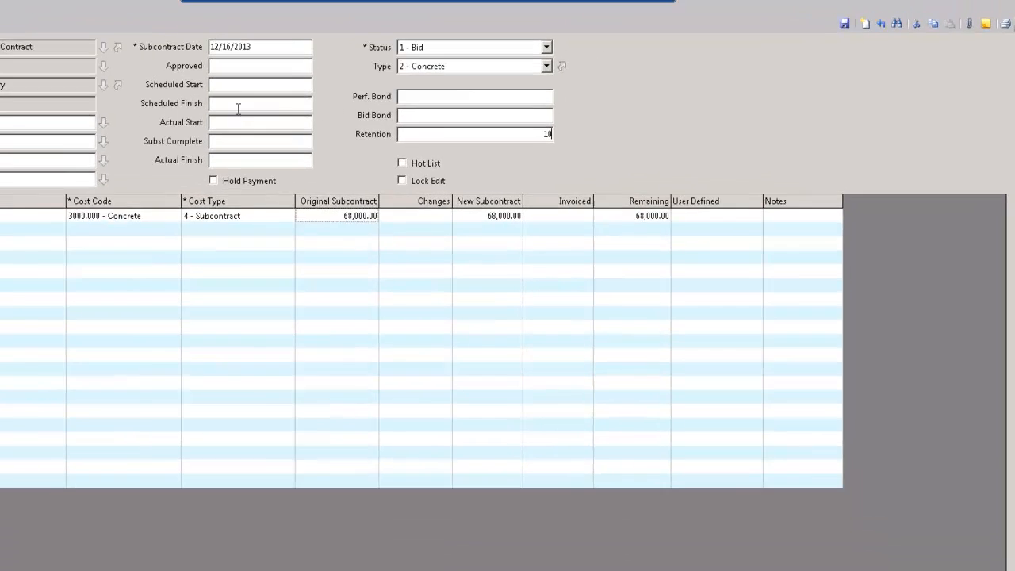
{"action": "left_click", "coordinate": [342, 55]}
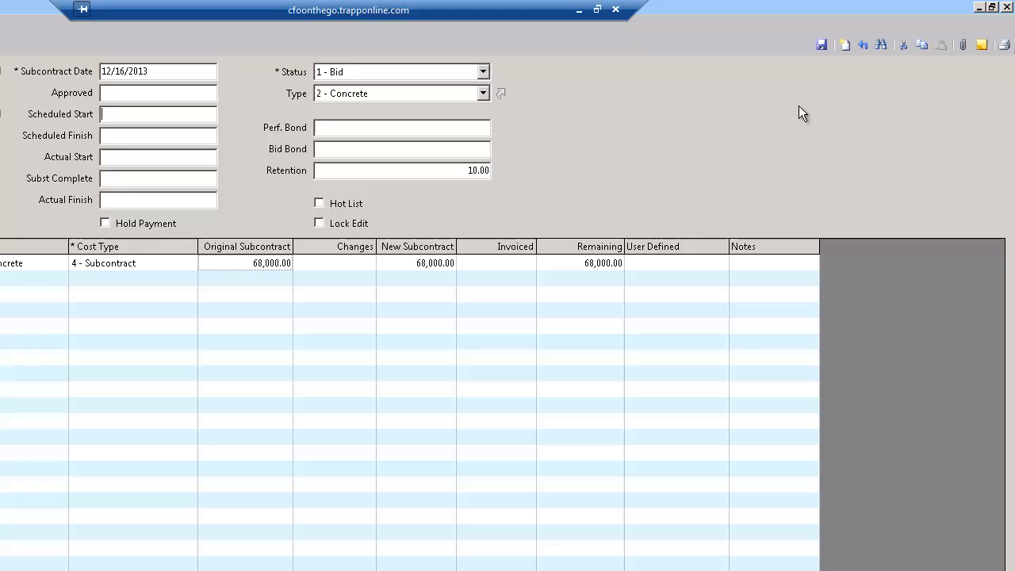
{"action": "left_click", "coordinate": [1002, 45]}
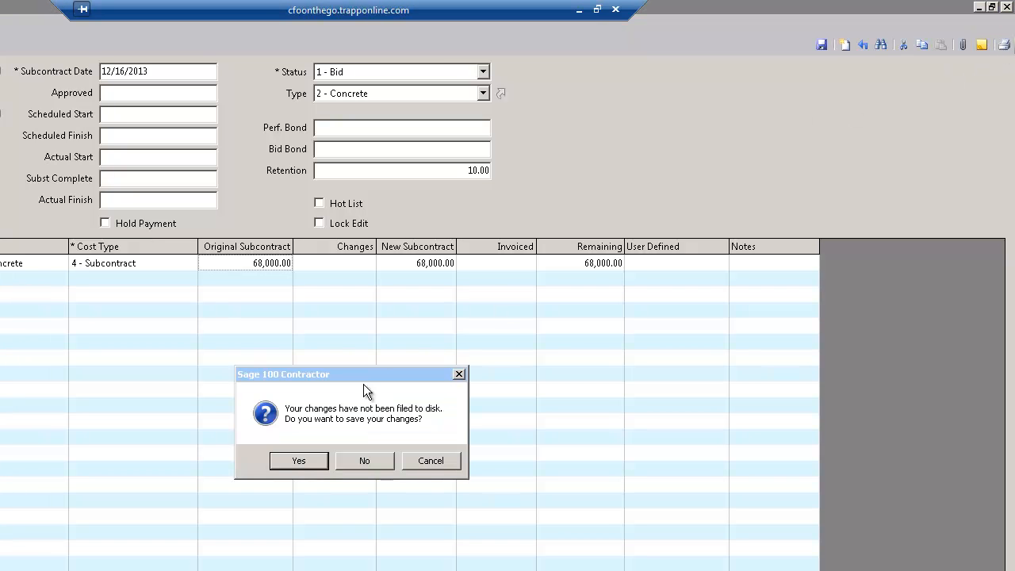
{"action": "left_click", "coordinate": [315, 464]}
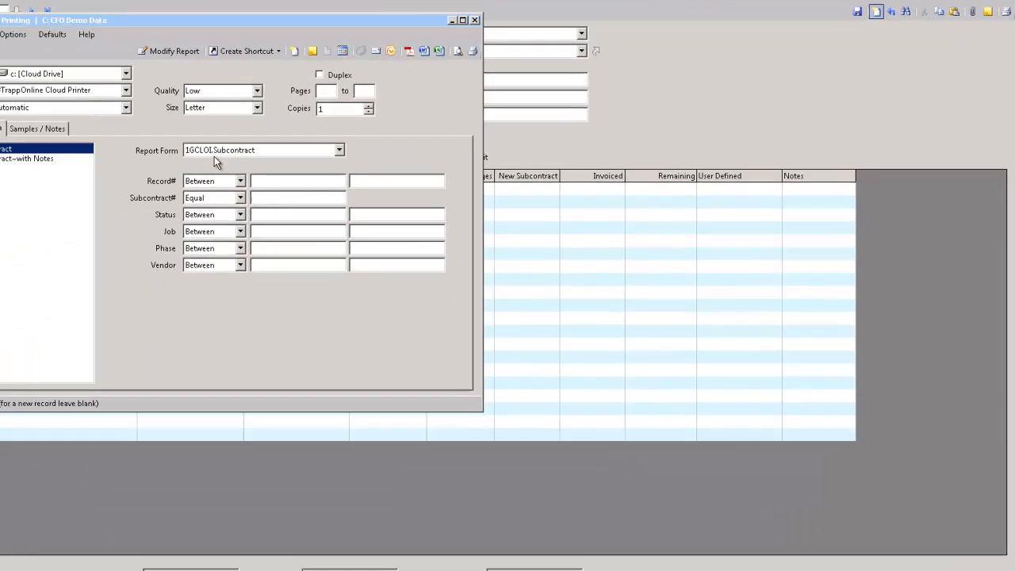
- Preview report 21 - Subcontract using the 1GCshort.Subcontract report form
{"action": "left_click", "coordinate": [214, 155]}
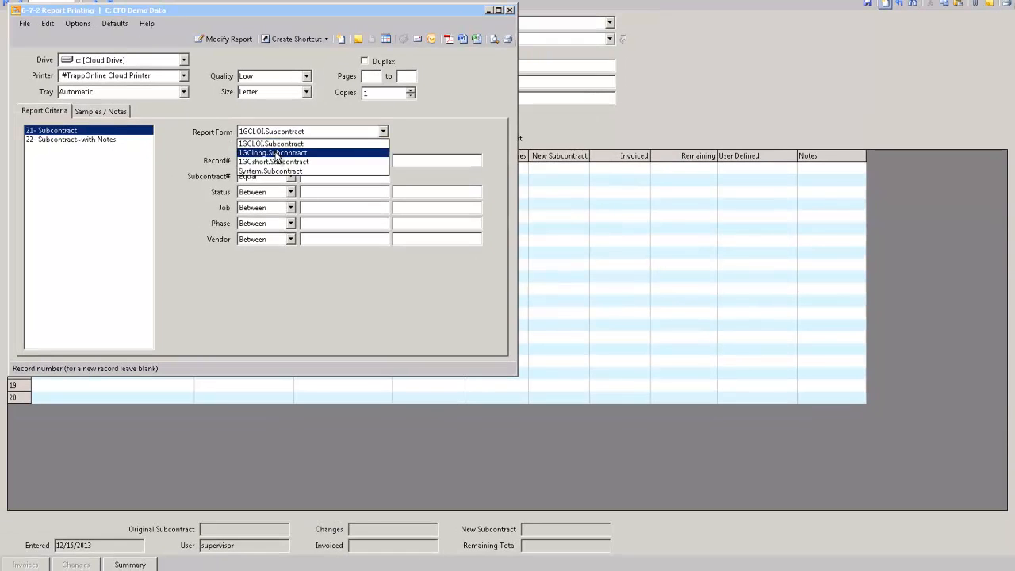
{"action": "left_click", "coordinate": [221, 190]}
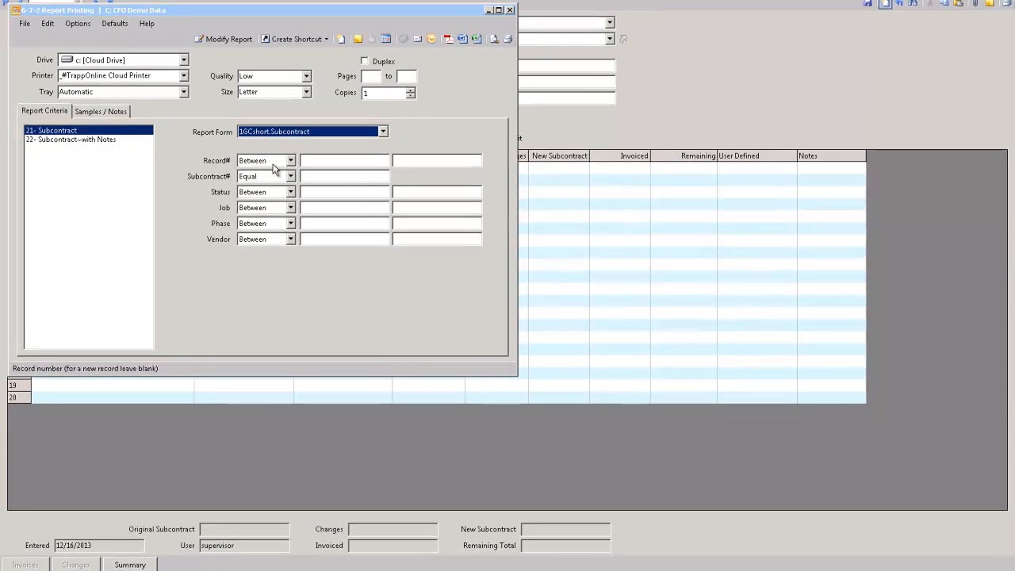
{"action": "left_click", "coordinate": [493, 40]}
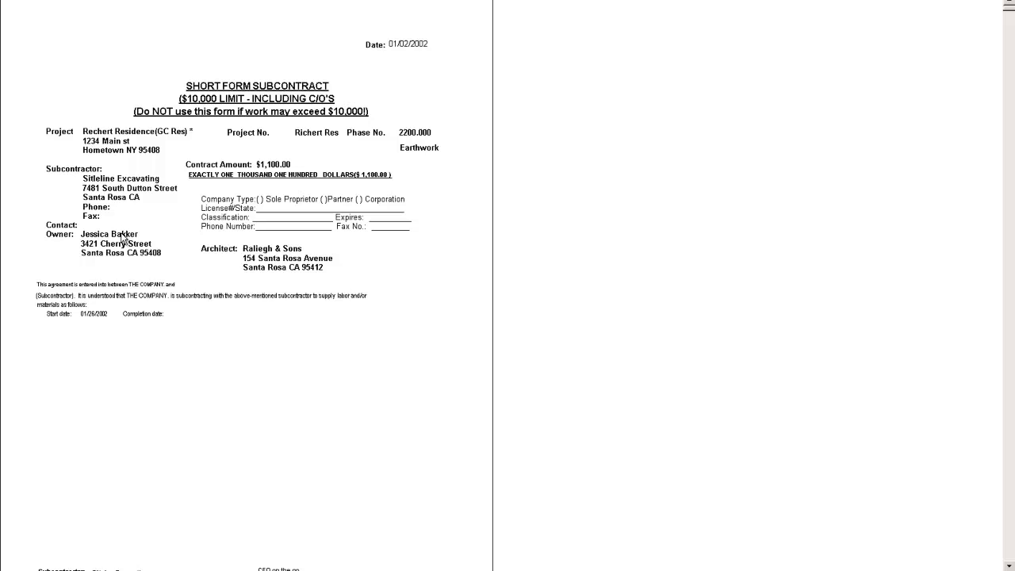
- Examine the short form subcontract preview, including its Standard Safety Practices pages and the signature block
{"action": "scroll", "coordinate": [230, 342], "scroll_direction": "down", "scroll_amount": 1}
{"action": "scroll", "coordinate": [230, 341], "scroll_direction": "down", "scroll_amount": 5}
{"action": "scroll", "coordinate": [230, 342], "scroll_direction": "down", "scroll_amount": 7}
{"action": "scroll", "coordinate": [229, 343], "scroll_direction": "down", "scroll_amount": 7}
{"action": "scroll", "coordinate": [229, 343], "scroll_direction": "down", "scroll_amount": 6}
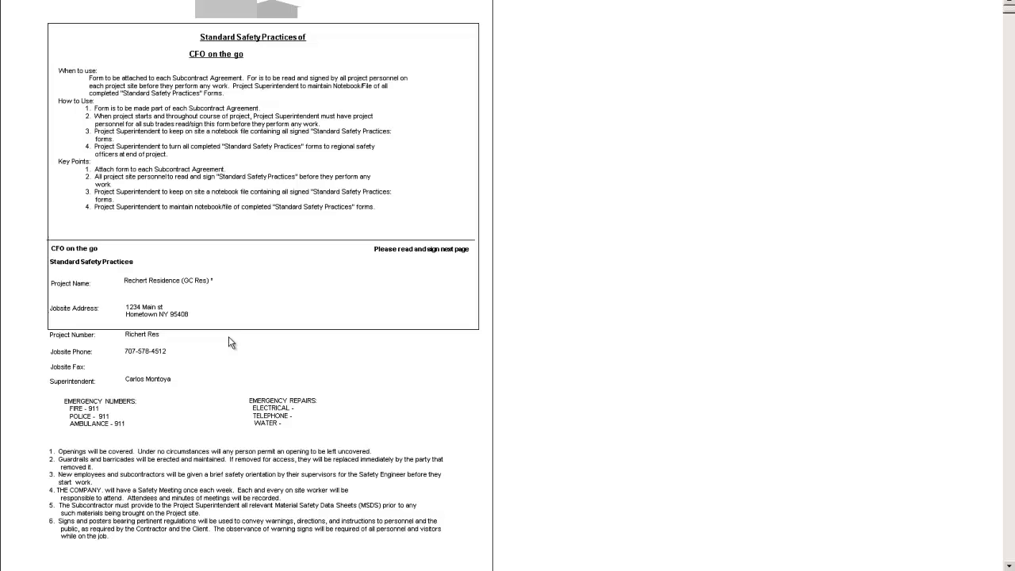
{"action": "scroll", "coordinate": [229, 342], "scroll_direction": "down", "scroll_amount": 7}
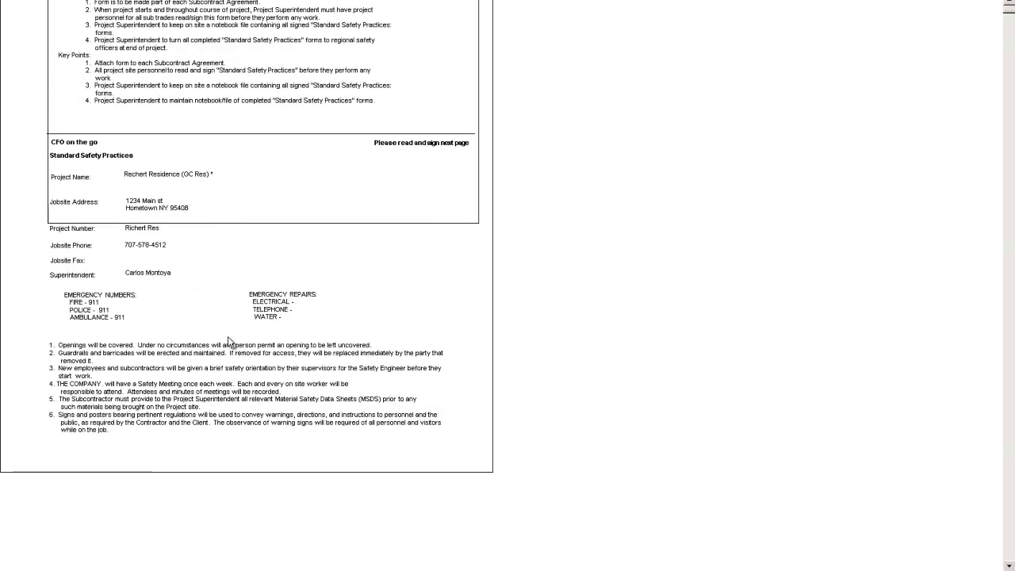
{"action": "scroll", "coordinate": [229, 342], "scroll_direction": "down", "scroll_amount": 8}
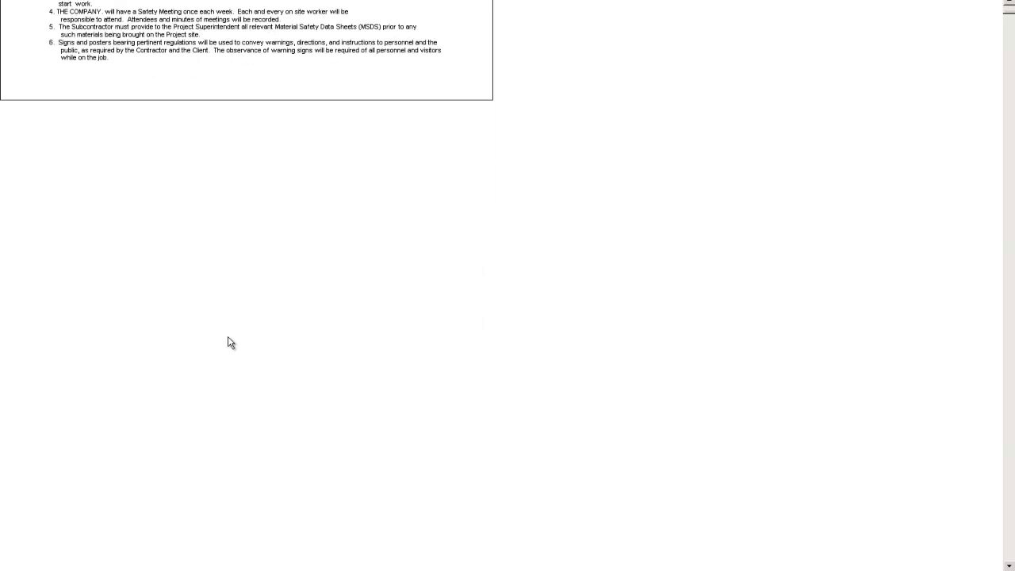
{"action": "scroll", "coordinate": [229, 343], "scroll_direction": "down", "scroll_amount": 3}
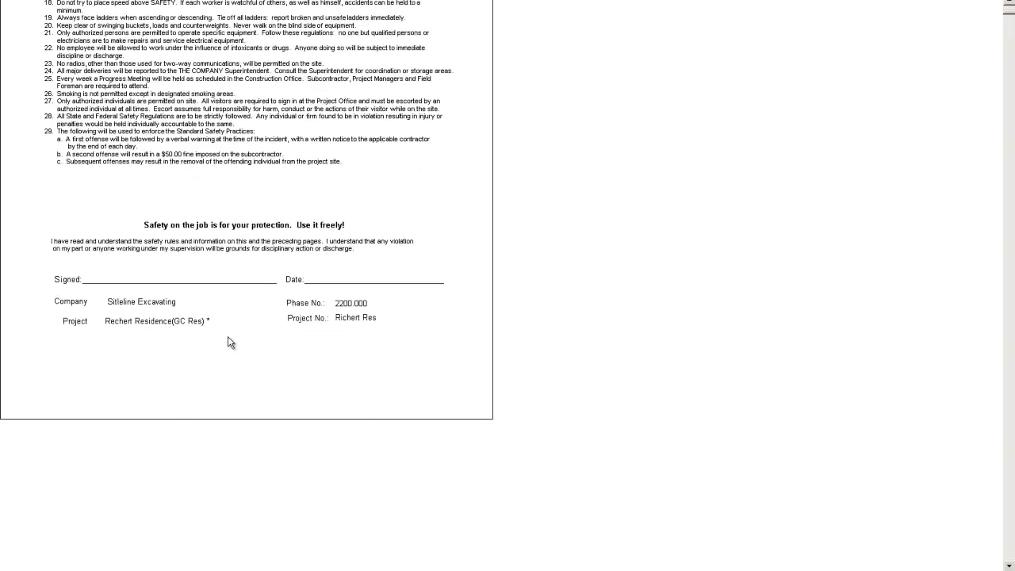
{"action": "scroll", "coordinate": [229, 342], "scroll_direction": "down", "scroll_amount": 1}
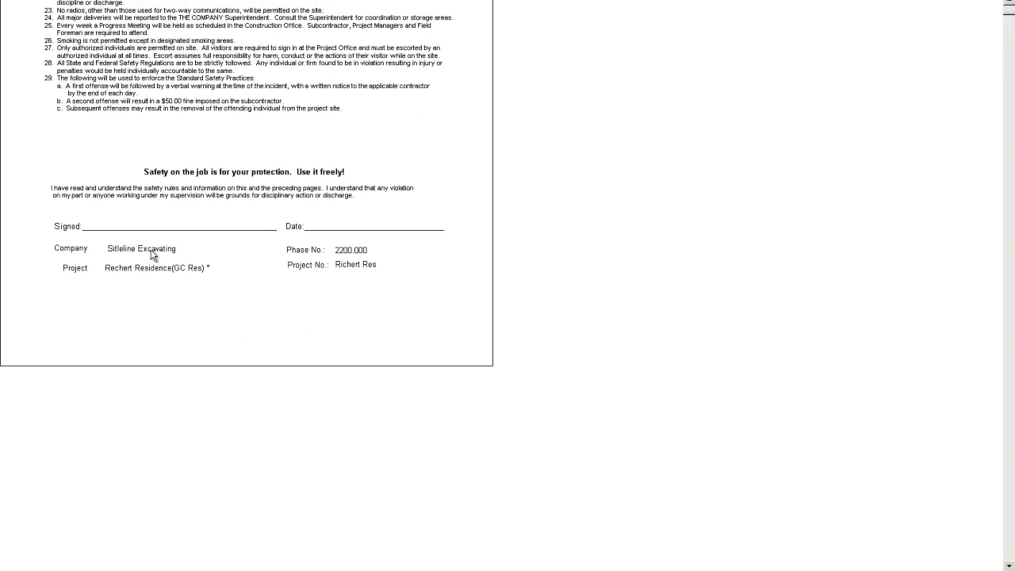
{"action": "scroll", "coordinate": [197, 283], "scroll_direction": "up", "scroll_amount": 5}
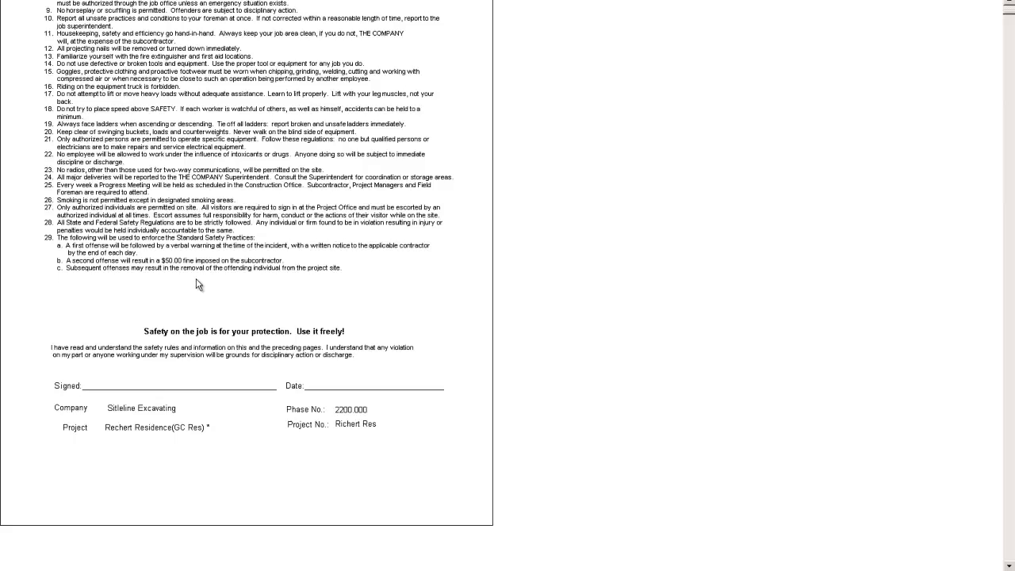
{"action": "scroll", "coordinate": [198, 283], "scroll_direction": "down", "scroll_amount": 10}
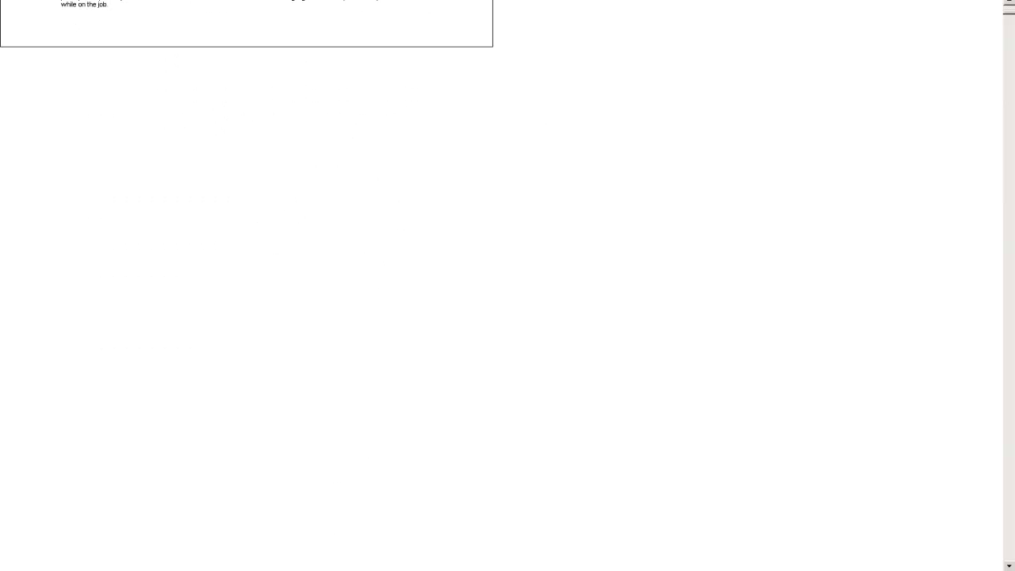
- Close the report preview, the report printing window and the Subcontracts window
{"action": "left_click", "coordinate": [1007, 0]}
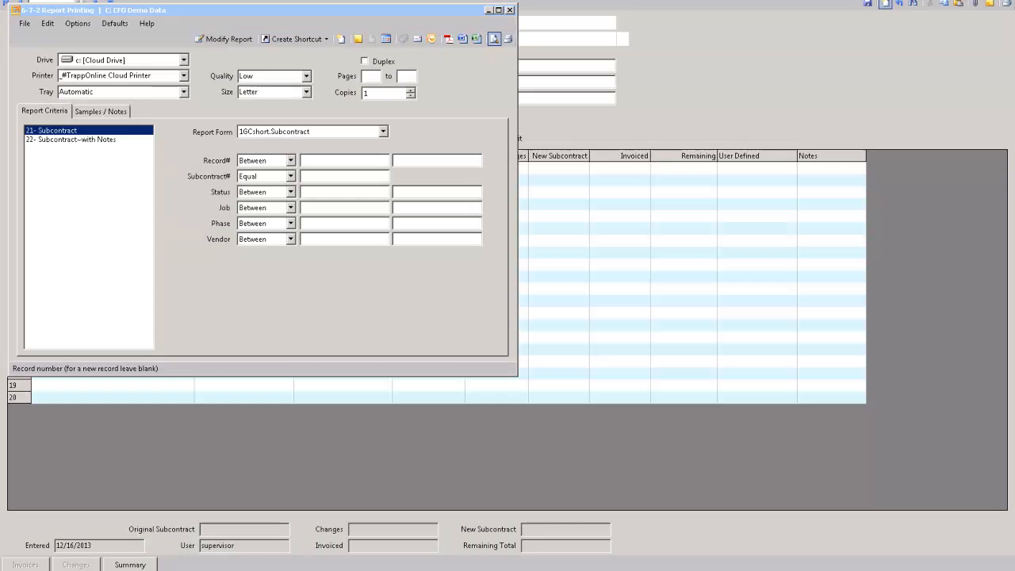
{"action": "left_click", "coordinate": [509, 10]}
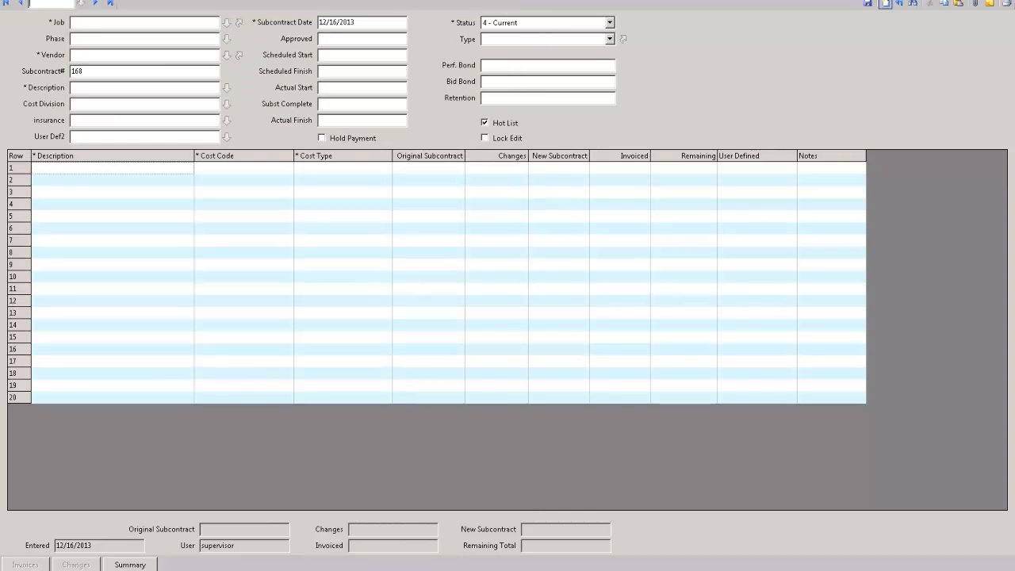
{"action": "left_click", "coordinate": [1006, 0]}
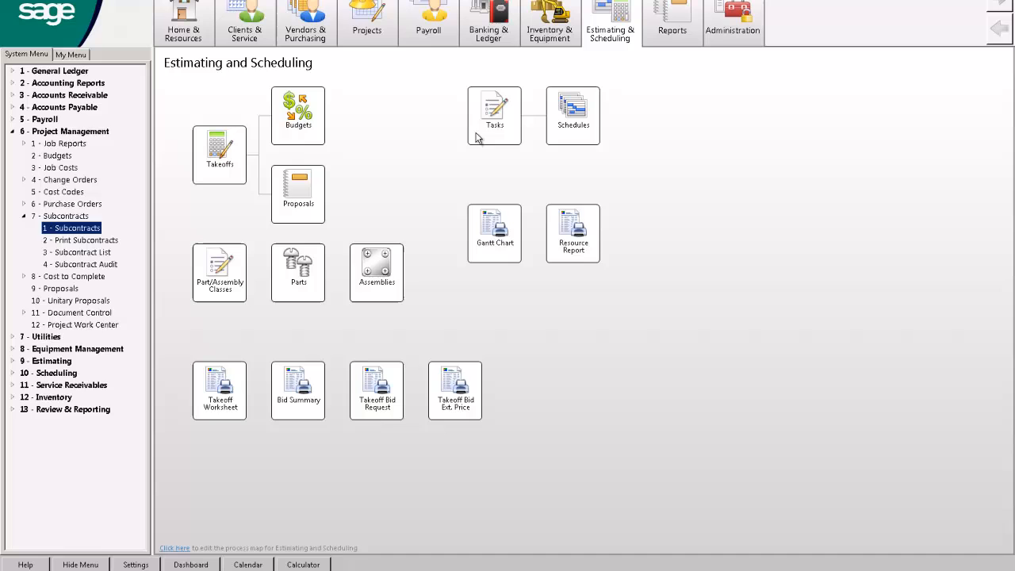
- Open Hours to Complete from the Projects area and load the record for job 6 - Concrete #
{"action": "left_click", "coordinate": [365, 34]}
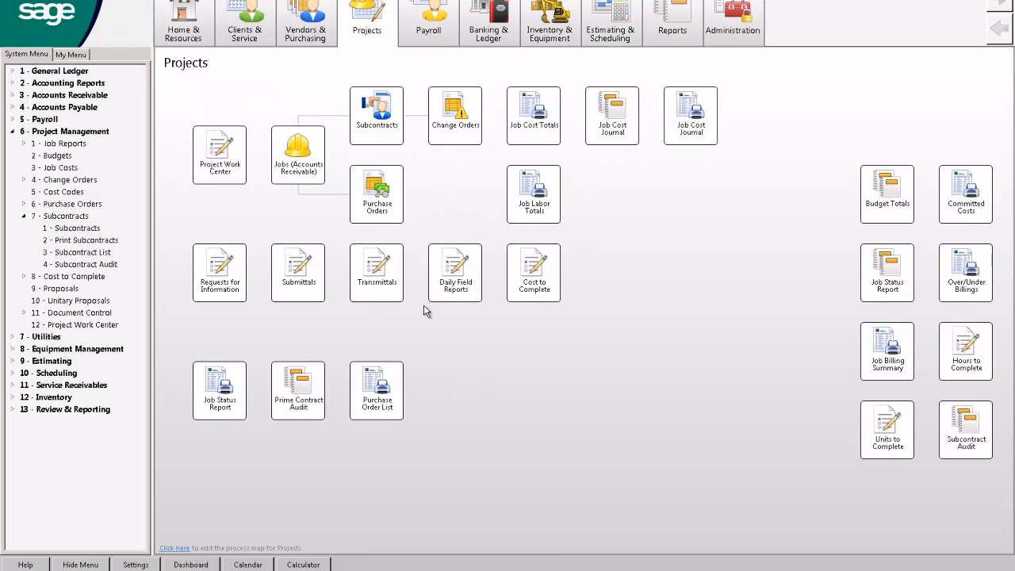
{"action": "left_click", "coordinate": [970, 348]}
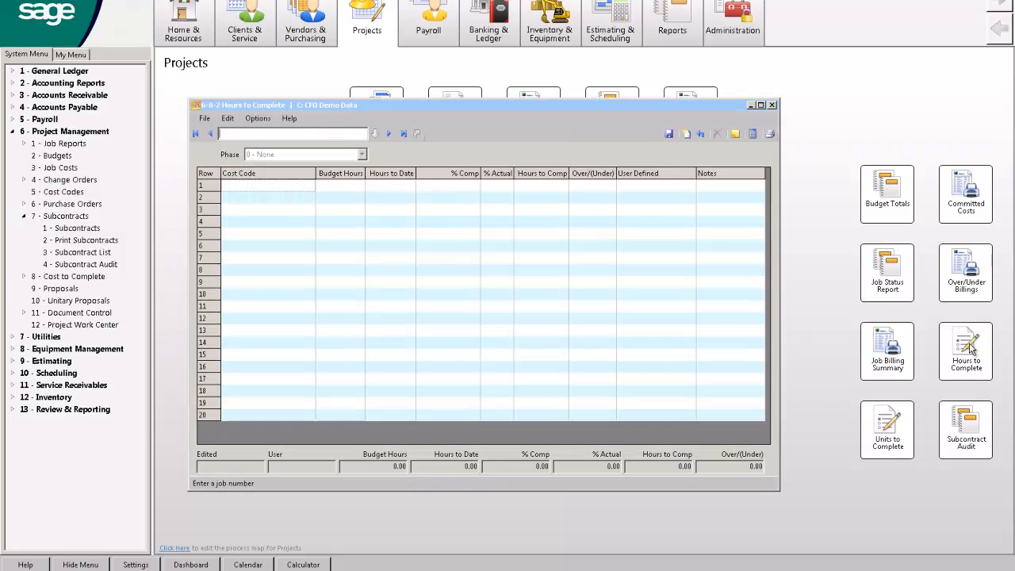
{"action": "left_click", "coordinate": [211, 134]}
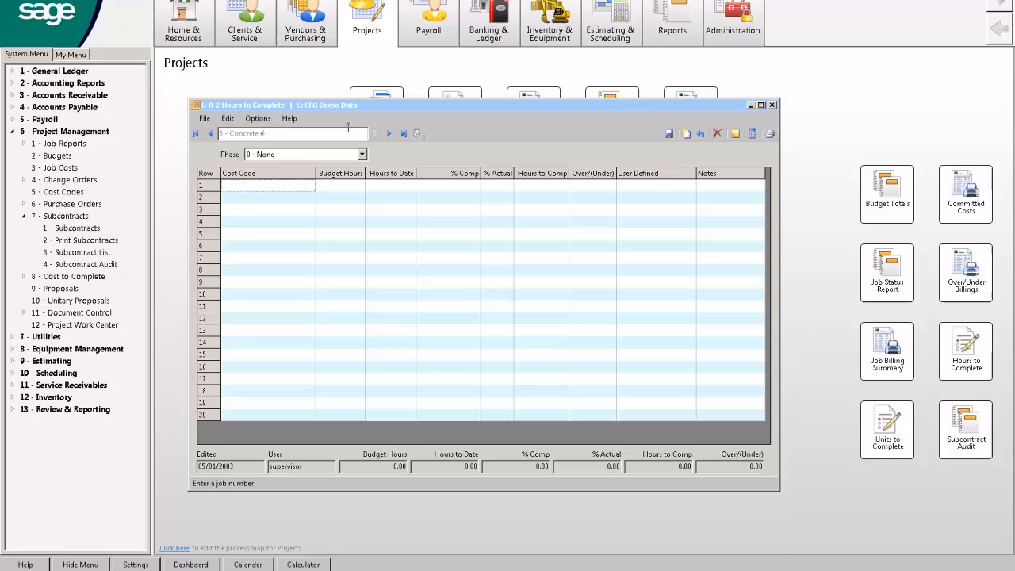
- Load job 14 - Rincon Home (Drywall) and examine its cost codes, budget hours, hours to date and the Plaster Lbr row
{"action": "left_click", "coordinate": [387, 135]}
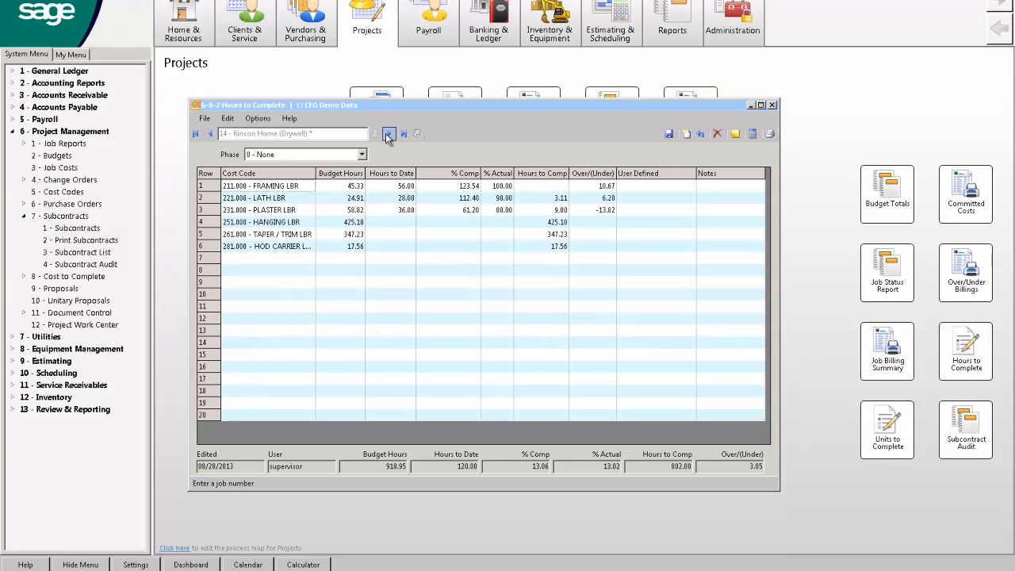
{"action": "left_click_drag", "start_coordinate": [278, 201], "coordinate": [280, 245]}
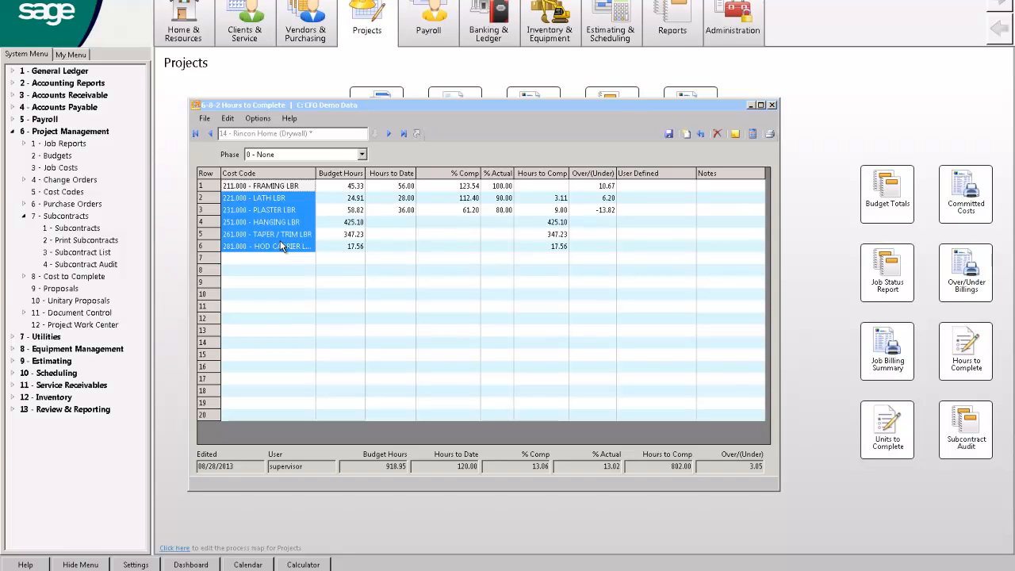
{"action": "left_click_drag", "start_coordinate": [349, 197], "coordinate": [356, 248]}
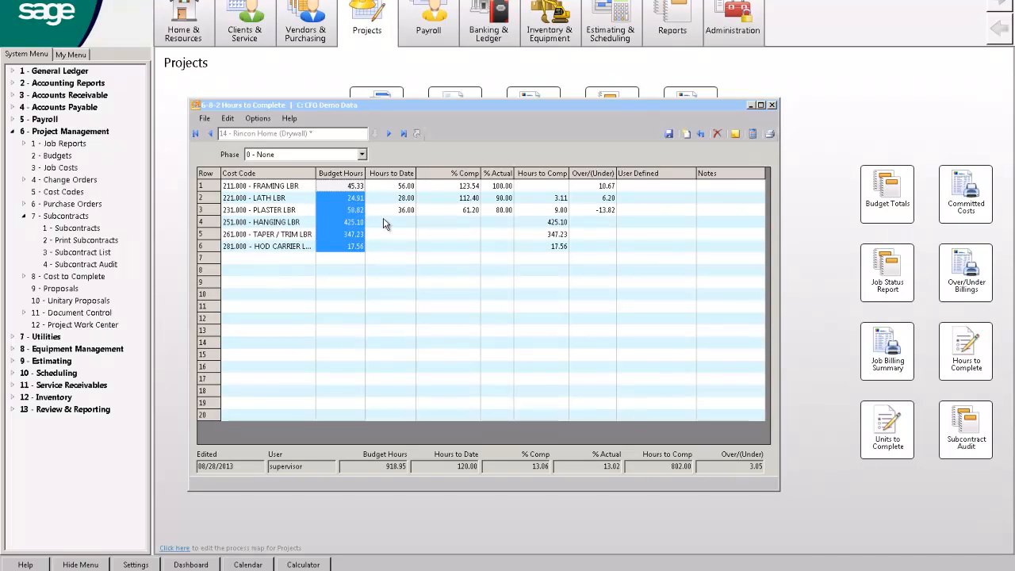
{"action": "left_click_drag", "start_coordinate": [406, 197], "coordinate": [406, 214]}
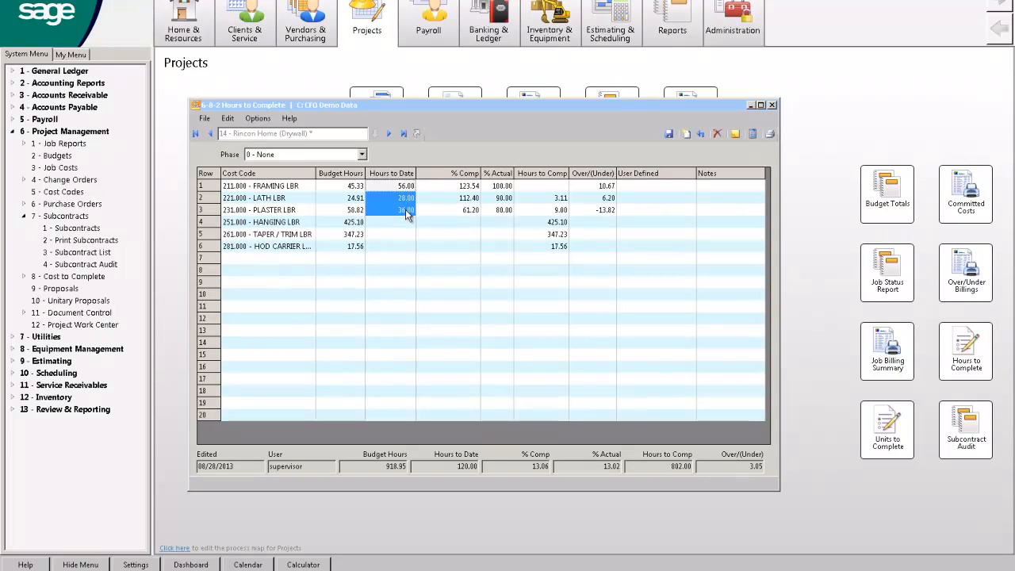
{"action": "left_click", "coordinate": [214, 211]}
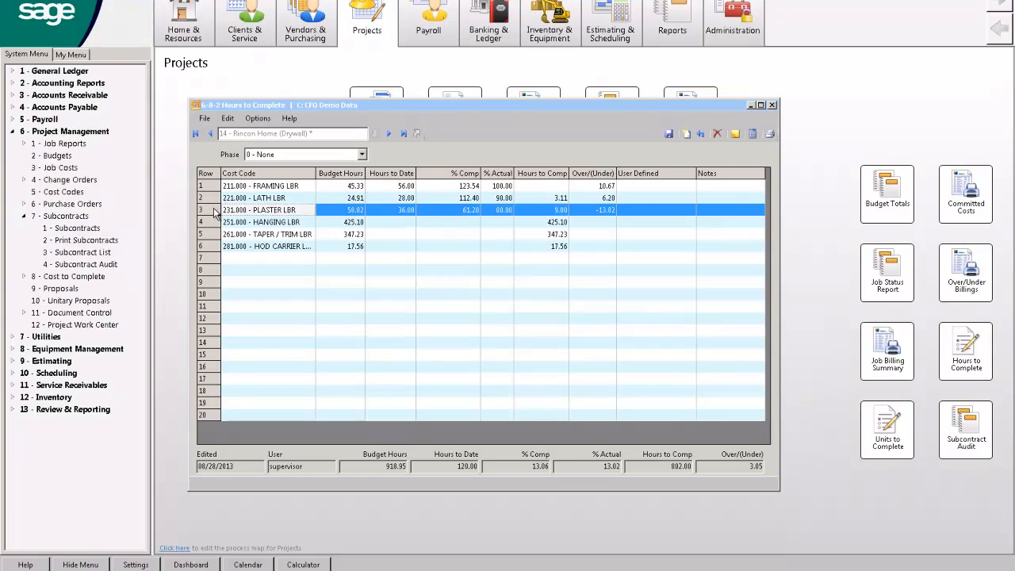
{"action": "left_click", "coordinate": [343, 212]}
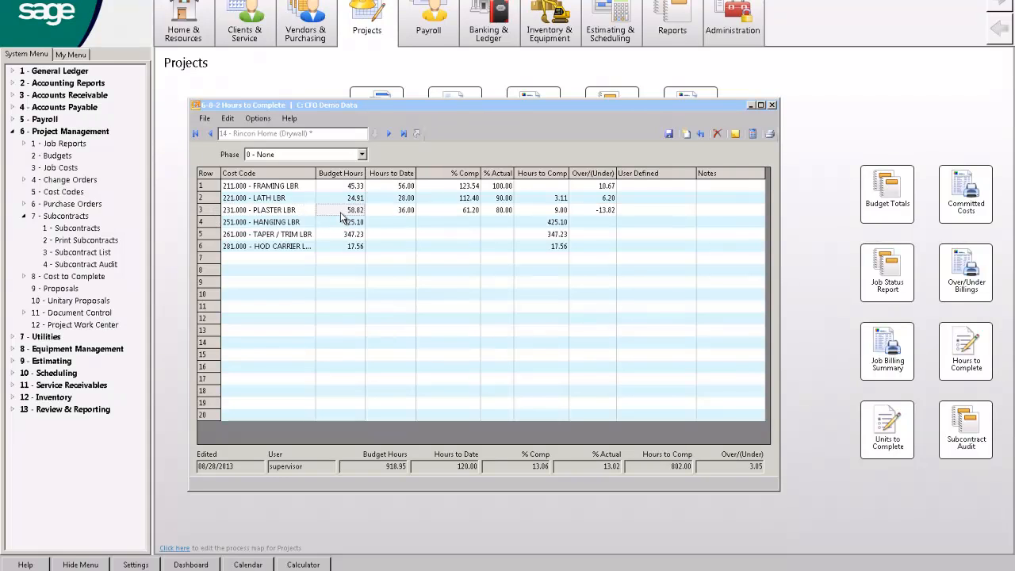
{"action": "left_click", "coordinate": [396, 212]}
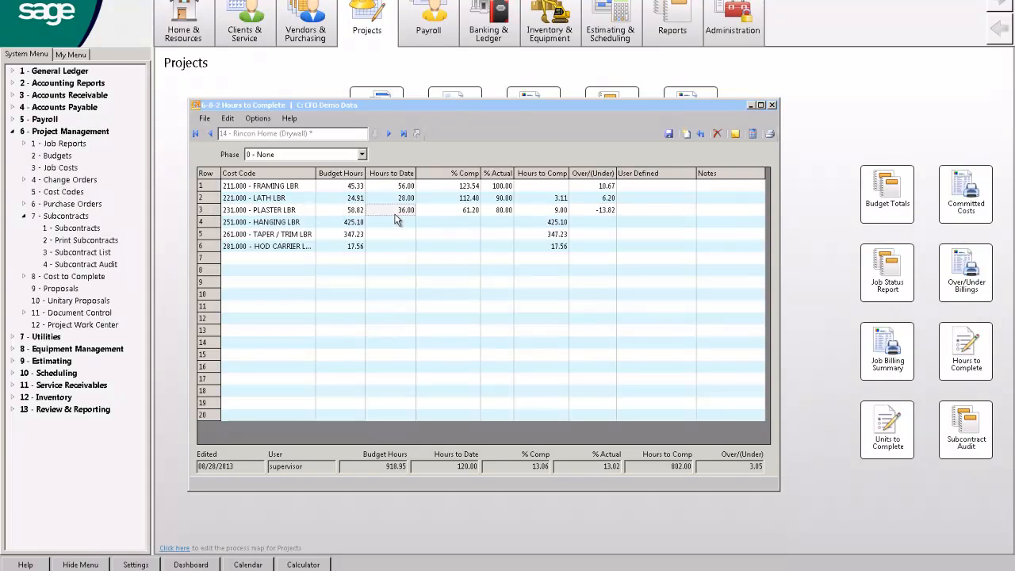
{"action": "left_click", "coordinate": [474, 212]}
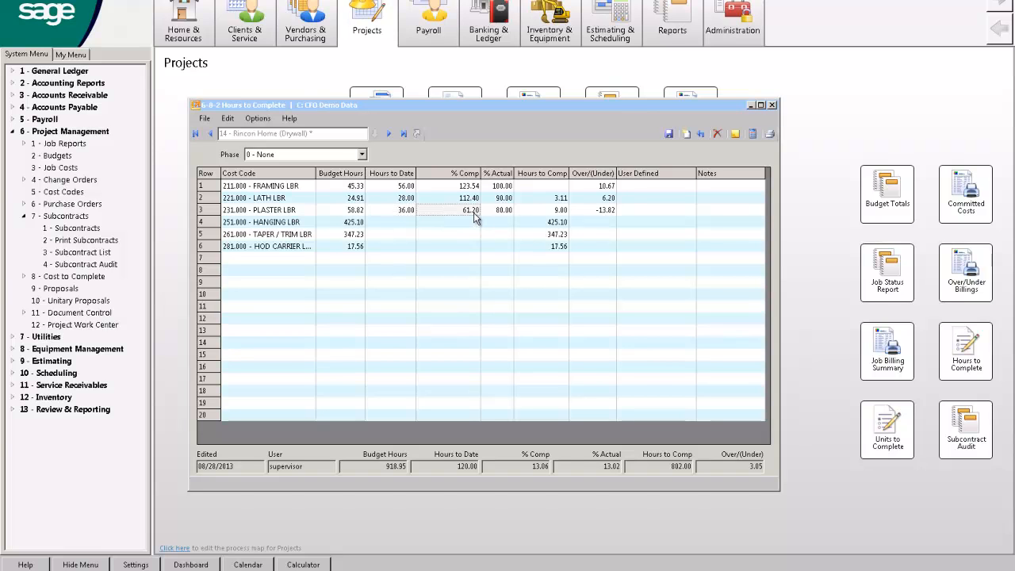
- Set the actual percent complete of 231.000 - Plaster Lbr to 85 and recalculate the record totals
{"action": "left_click", "coordinate": [499, 174]}
{"action": "left_click", "coordinate": [504, 210]}
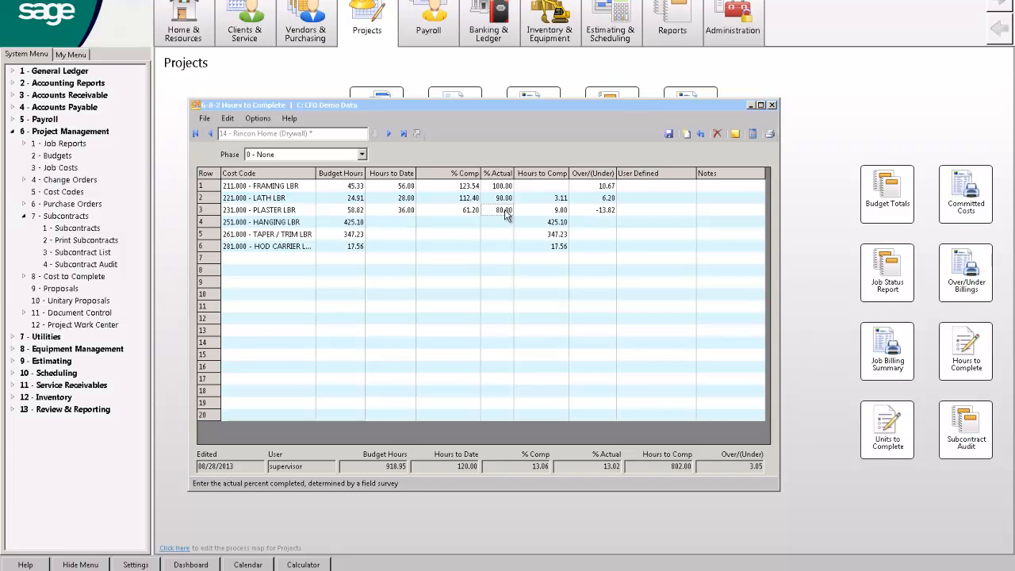
{"action": "type", "text": "85"}
{"action": "key", "text": "Tab"}
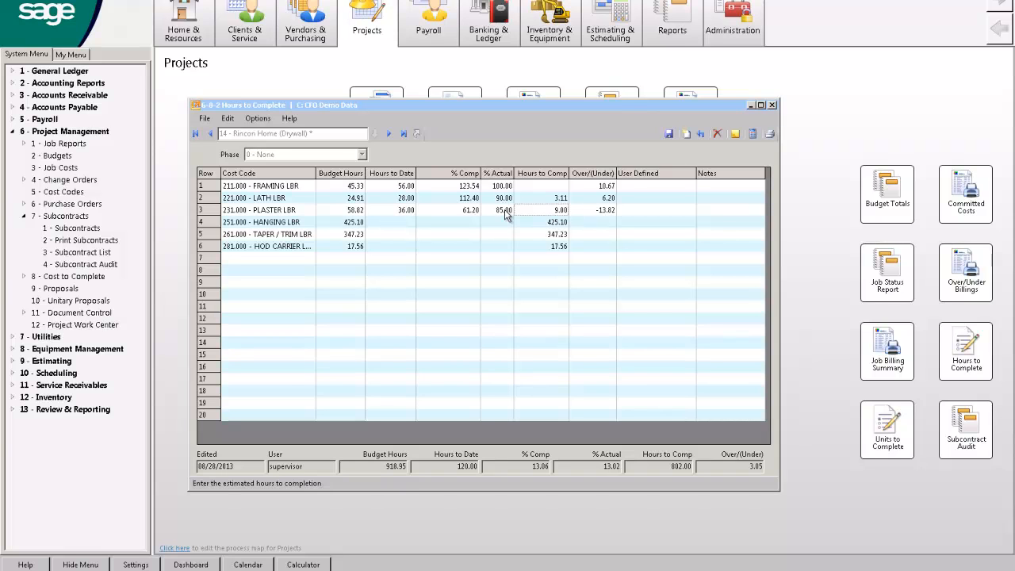
{"action": "left_click", "coordinate": [752, 134]}
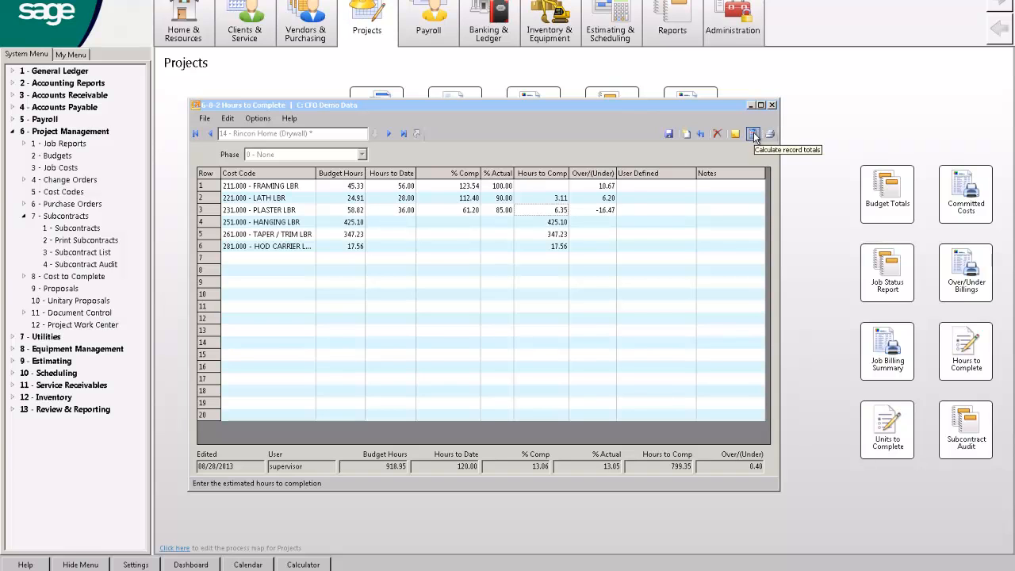
{"action": "left_click", "coordinate": [560, 174]}
{"action": "left_click", "coordinate": [588, 210]}
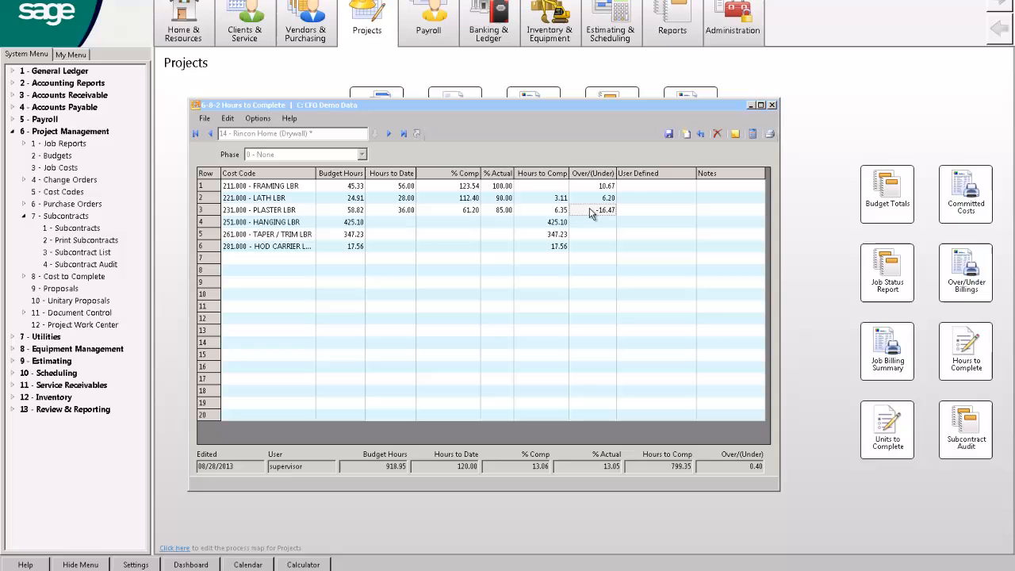
- Set the actual percent complete of 231.000 - Plaster Lbr to 45, recalculate the totals and check its hours to complete and over/under
{"action": "left_click", "coordinate": [500, 210]}
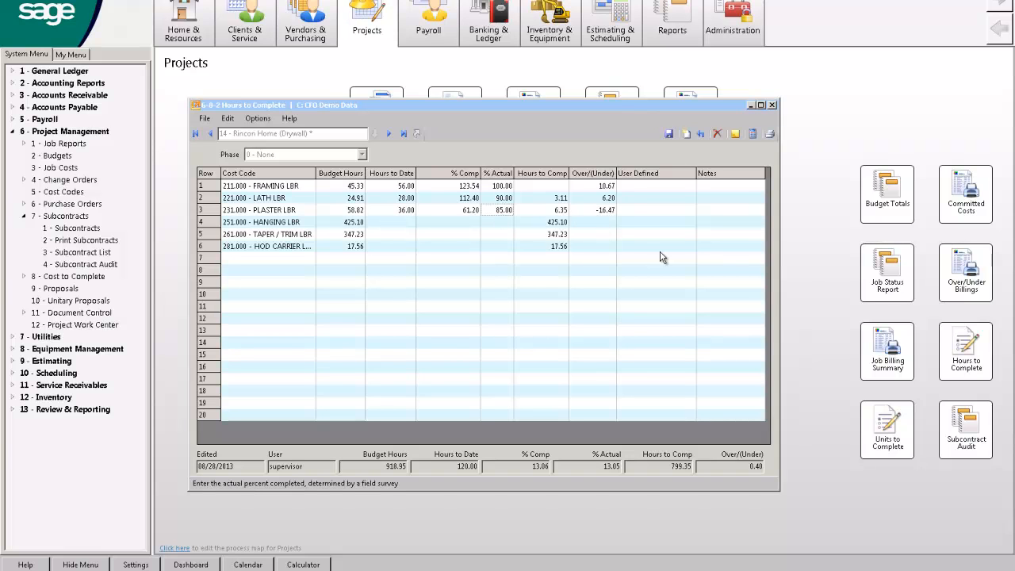
{"action": "type", "text": "45"}
{"action": "left_click", "coordinate": [753, 135]}
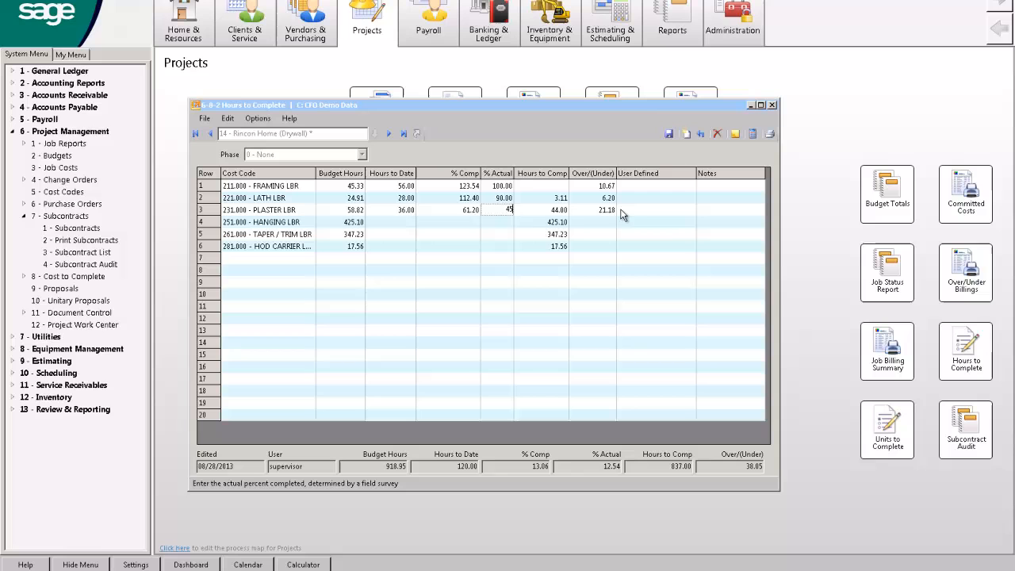
{"action": "left_click", "coordinate": [563, 211]}
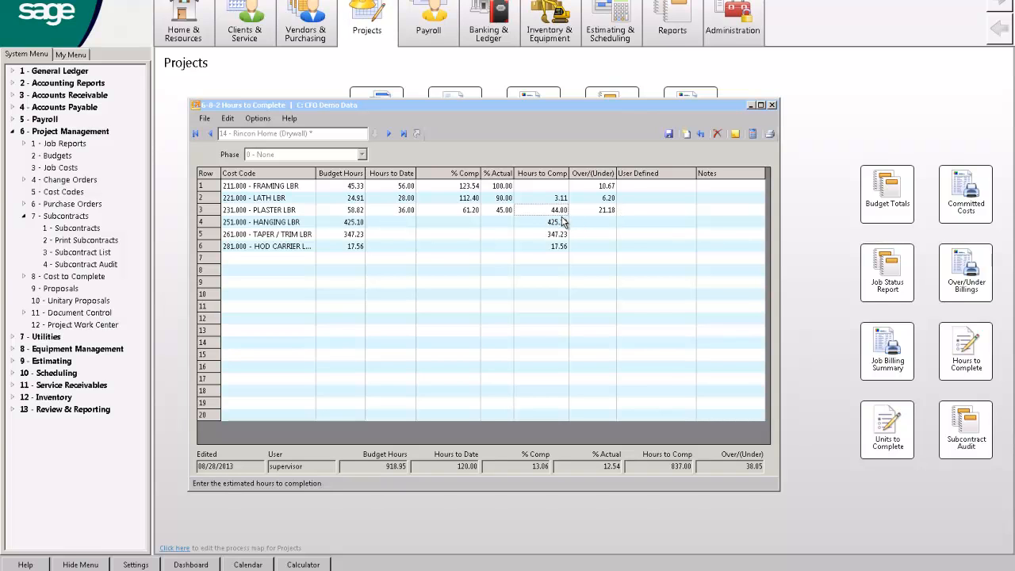
{"action": "left_click", "coordinate": [596, 210]}
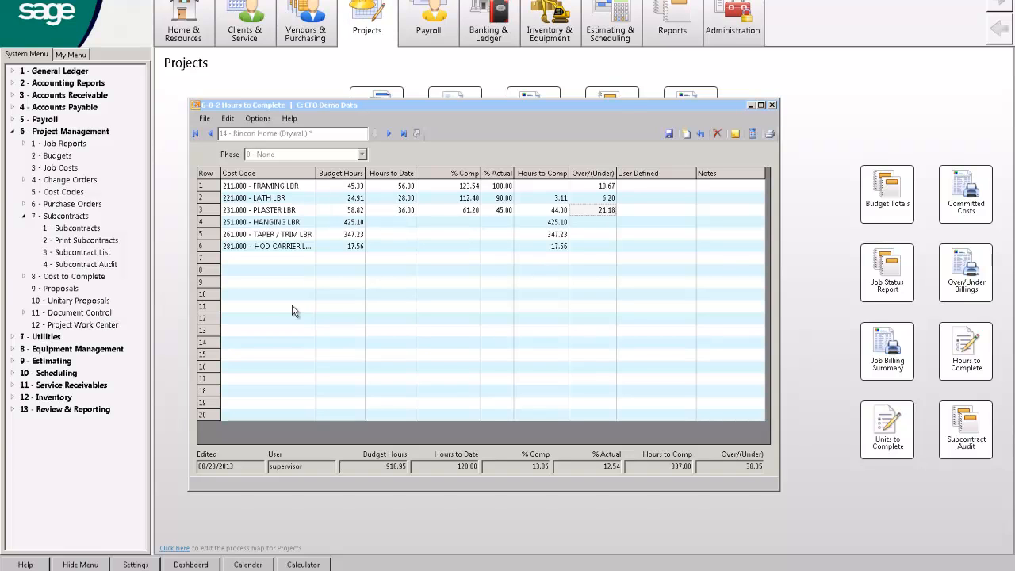
- Examine the Over/(Under) hours for all cost codes together with the job's total budget hours and total over/under
{"action": "left_click", "coordinate": [608, 175]}
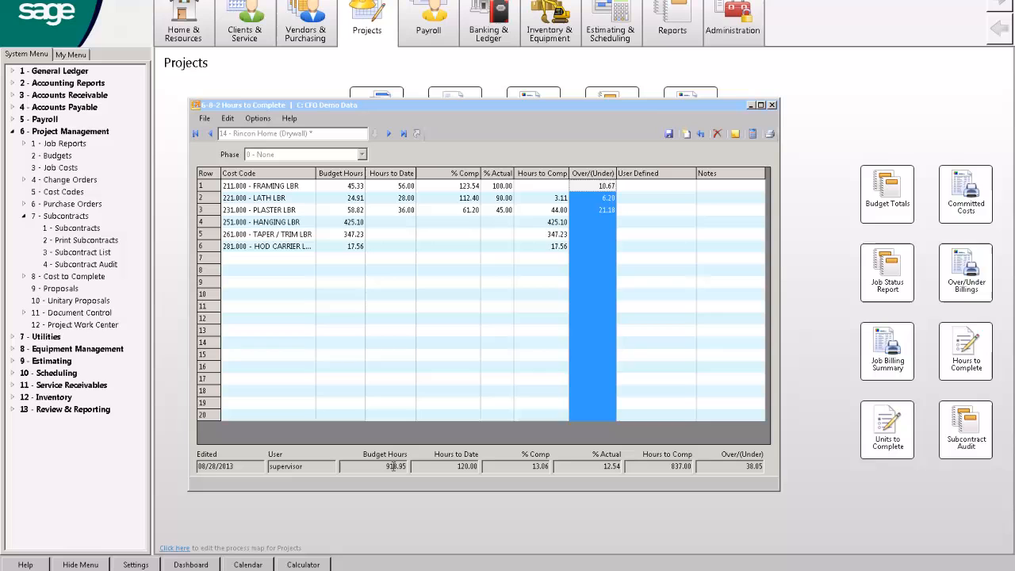
{"action": "left_click_drag", "start_coordinate": [384, 466], "coordinate": [410, 467]}
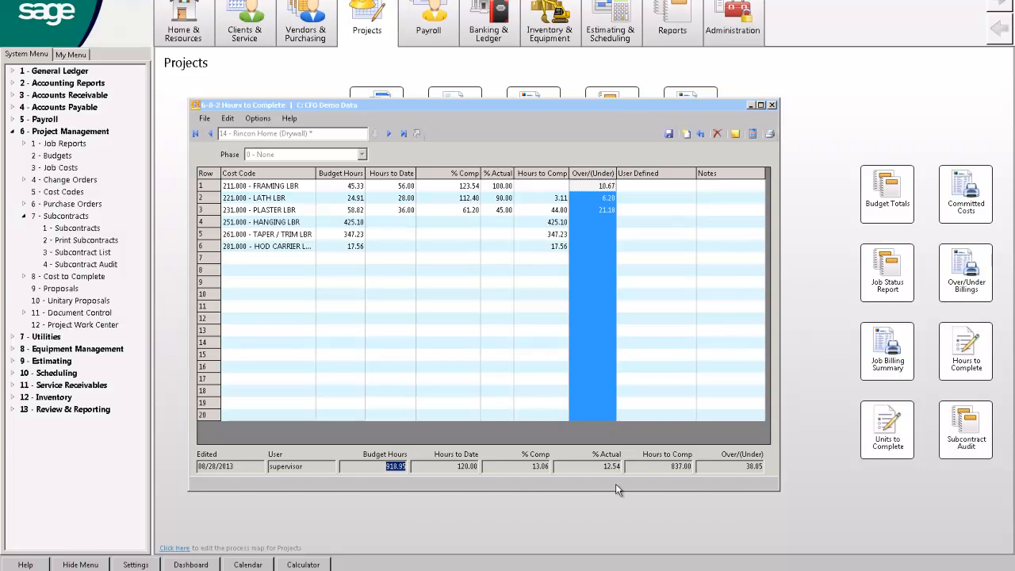
{"action": "left_click_drag", "start_coordinate": [727, 466], "coordinate": [781, 467]}
- Close the Hours to Complete window and open Units to Complete from the Projects area
{"action": "left_click", "coordinate": [771, 106]}
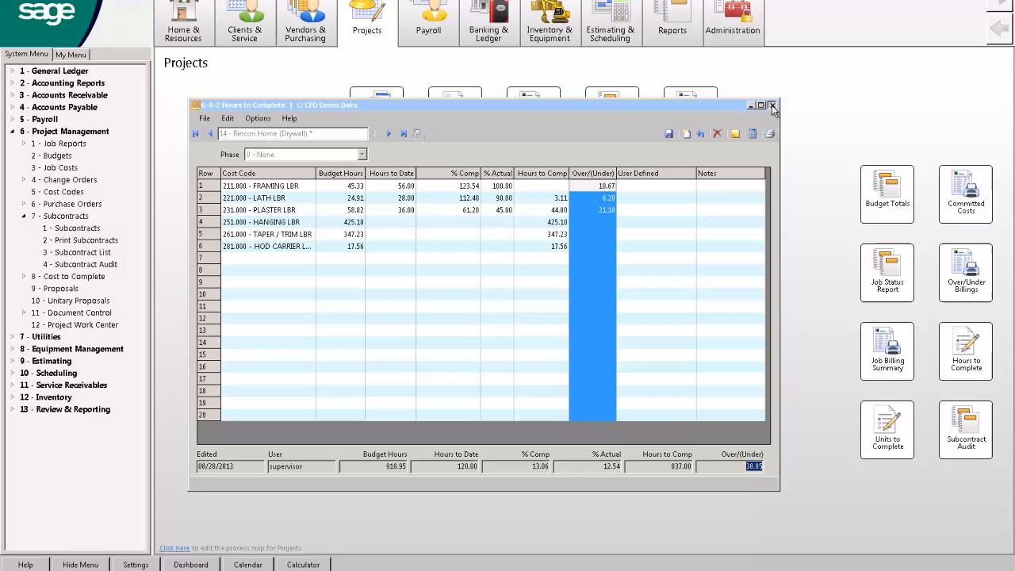
{"action": "left_click", "coordinate": [515, 318]}
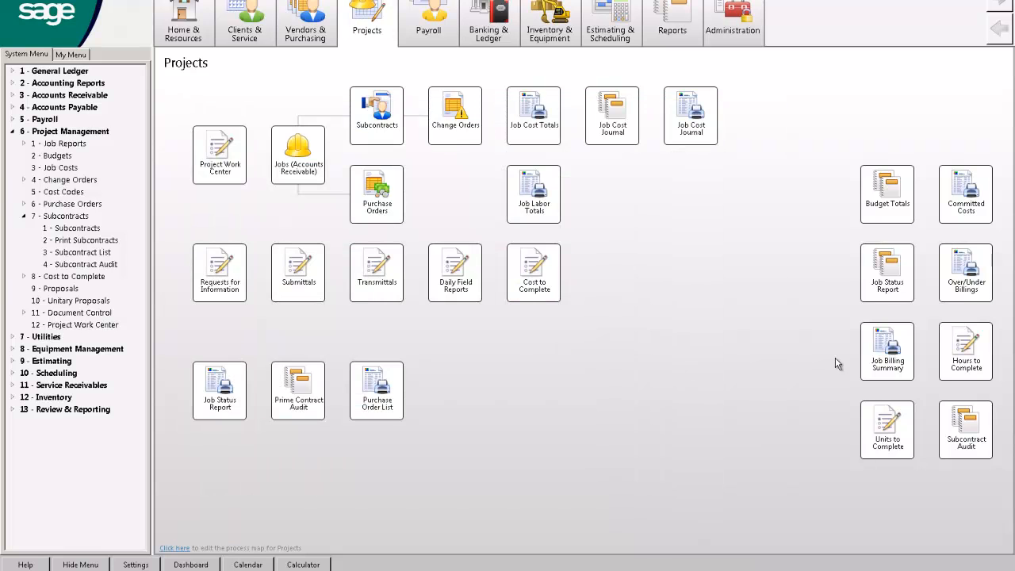
{"action": "left_click", "coordinate": [902, 406]}
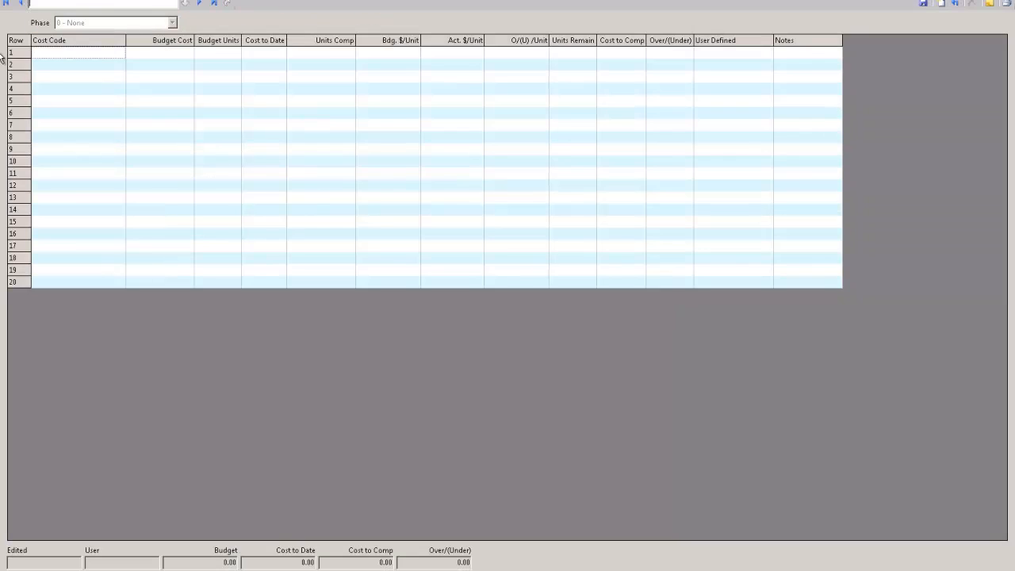
- Load the Highway 39 (Gen Engineering) record and examine the budget cost, budget units and cost to date of 2050.000 - Demolition
{"action": "left_click", "coordinate": [195, 6]}
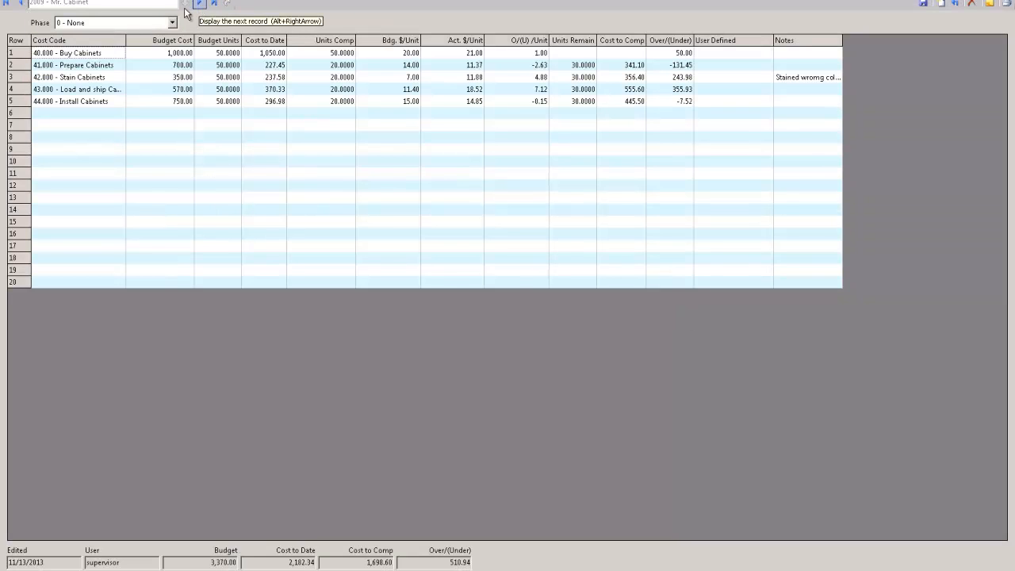
{"action": "left_click", "coordinate": [21, 5]}
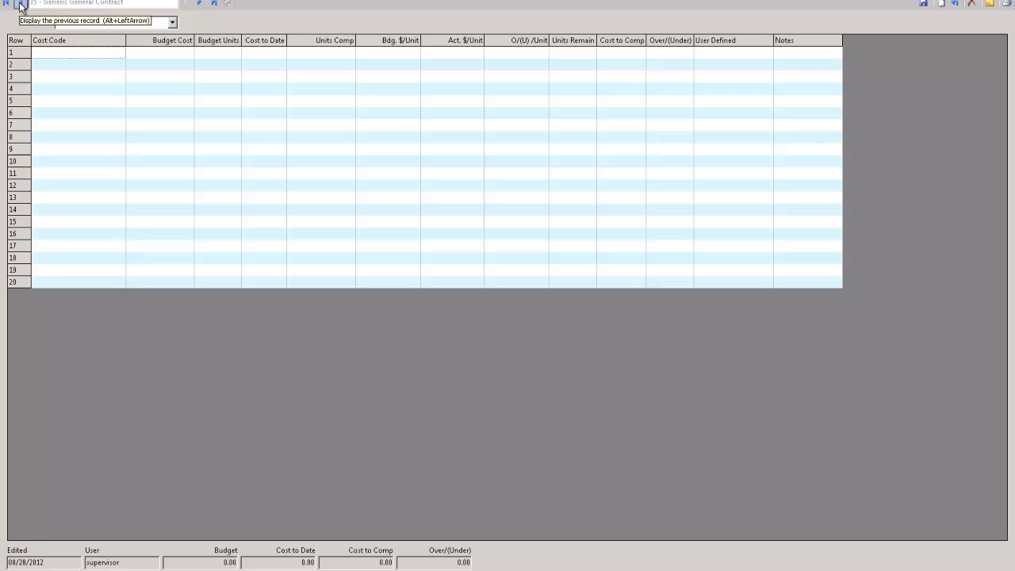
{"action": "left_click", "coordinate": [21, 5]}
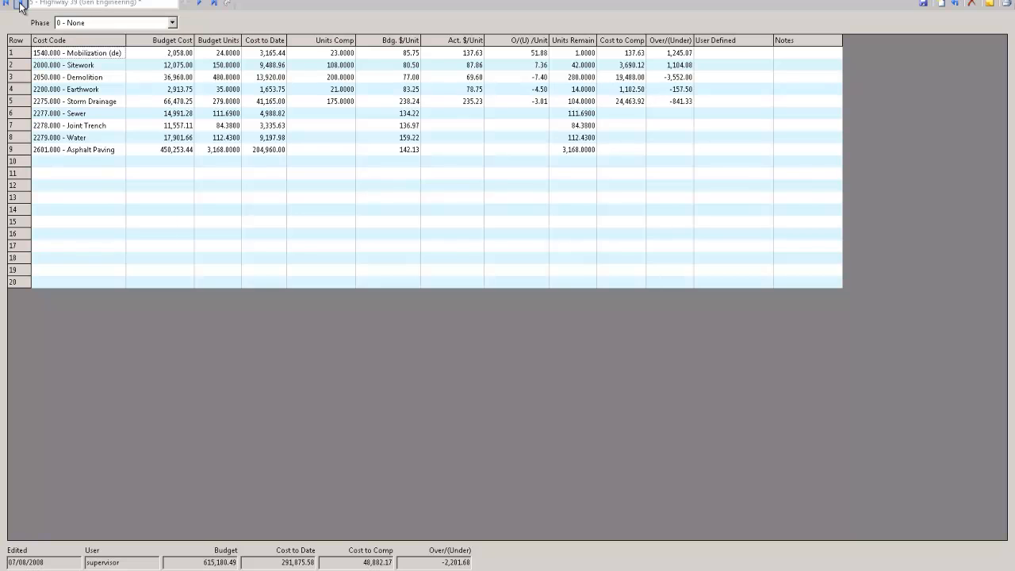
{"action": "left_click", "coordinate": [22, 80]}
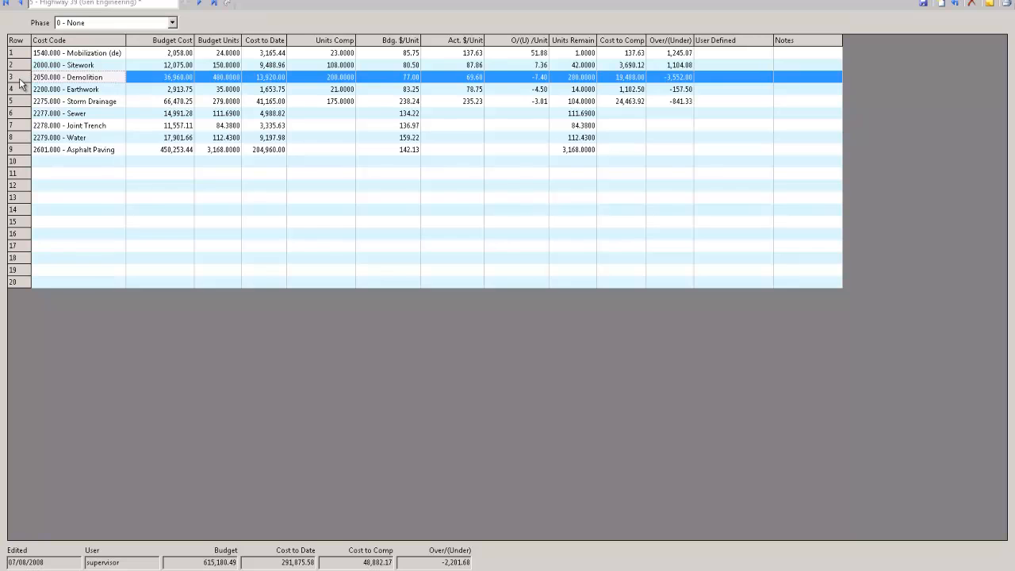
{"action": "left_click", "coordinate": [158, 80]}
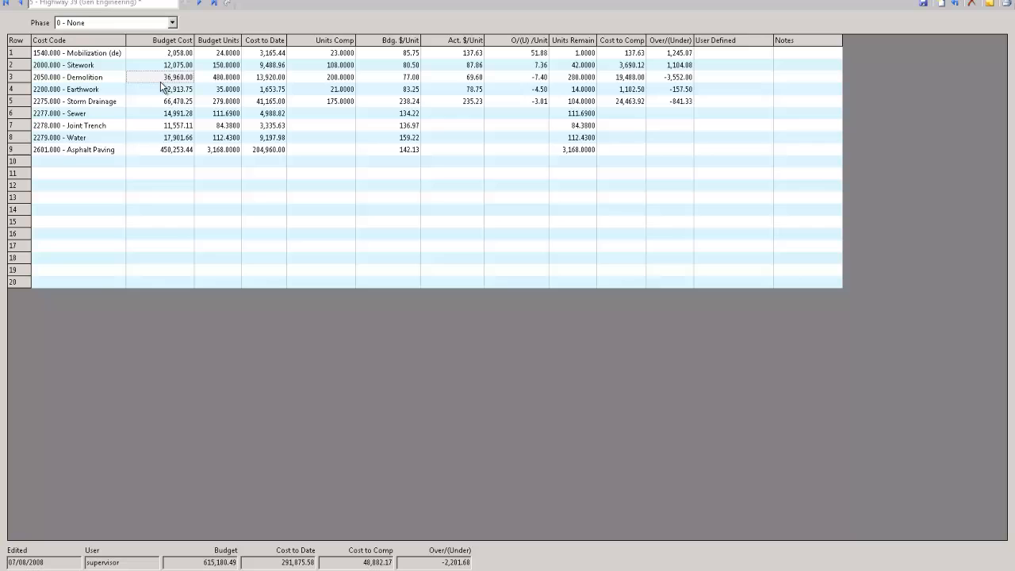
{"action": "left_click", "coordinate": [215, 86]}
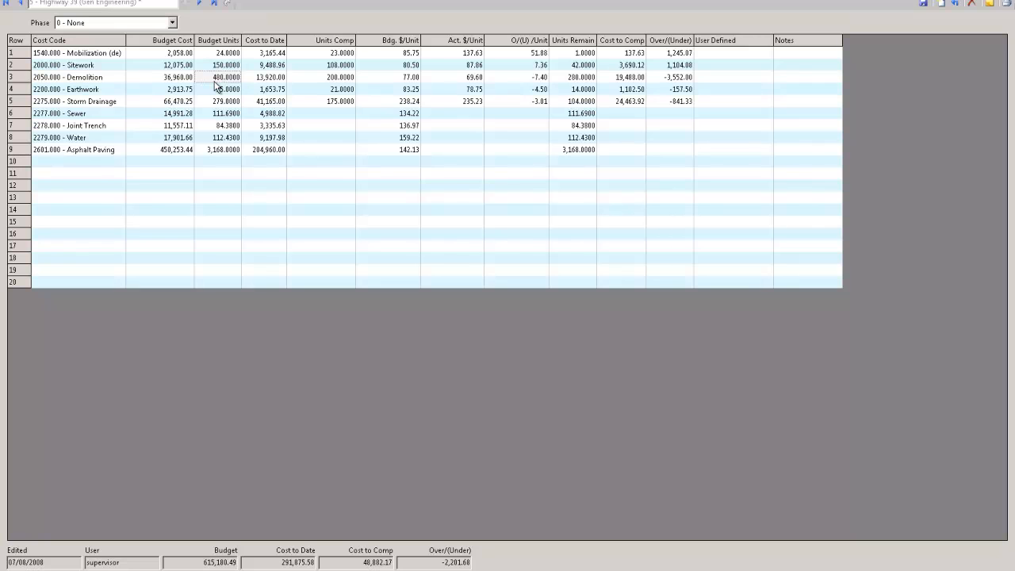
{"action": "left_click", "coordinate": [268, 78]}
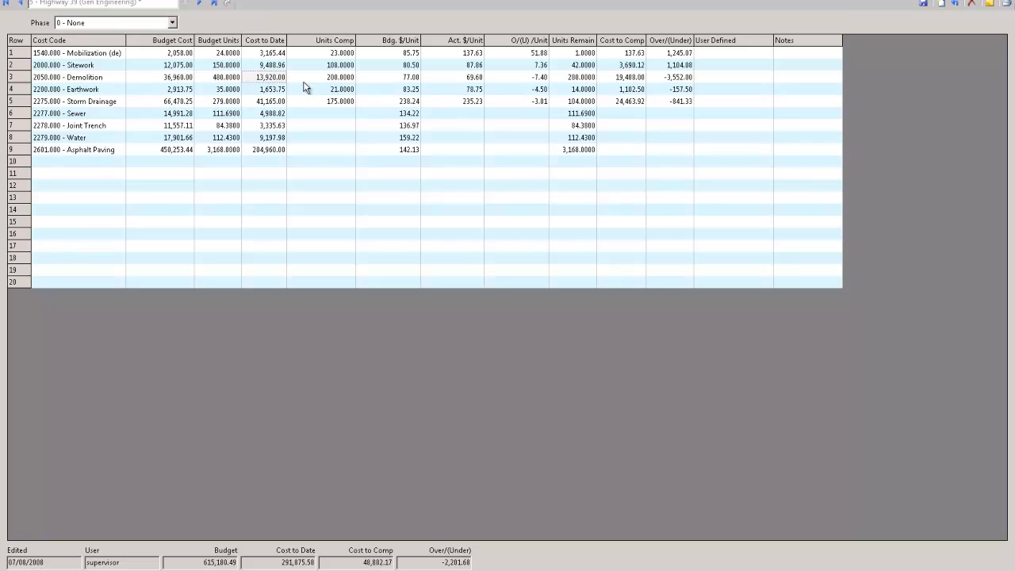
- Set the units completed for 2050.000 - Demolition to 187
{"action": "left_click", "coordinate": [343, 80]}
{"action": "type", "text": "187"}
{"action": "key", "text": "Tab"}
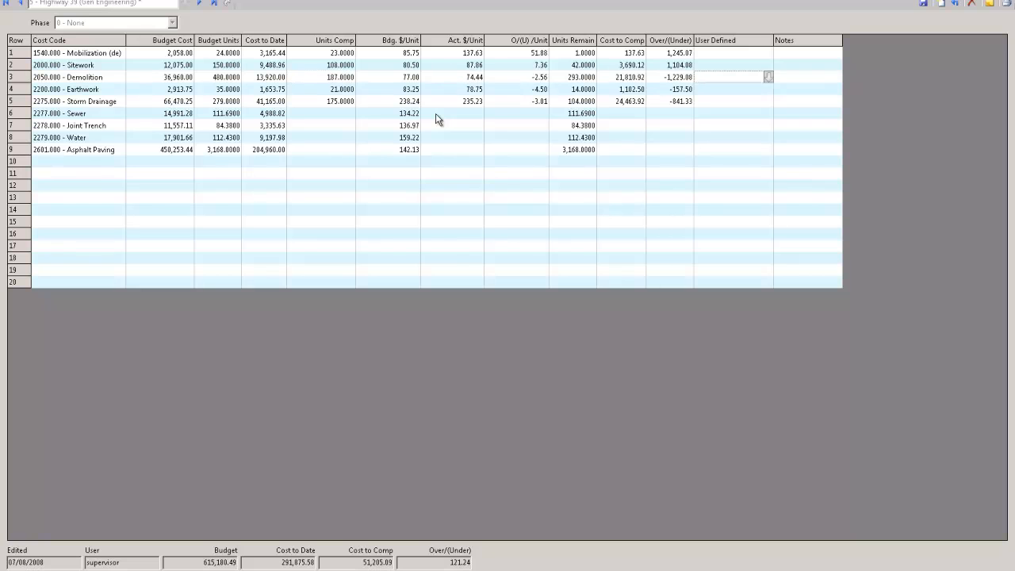
- Examine the Demolition row's budget and actual cost per unit and its over/under amounts, and compare those columns across all cost codes
{"action": "left_click", "coordinate": [12, 77]}
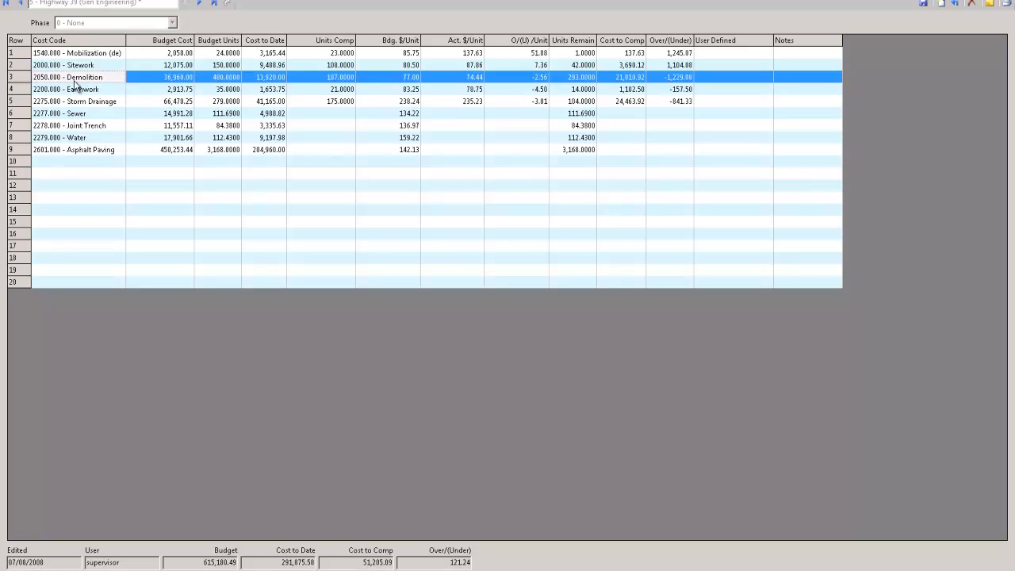
{"action": "left_click", "coordinate": [405, 79]}
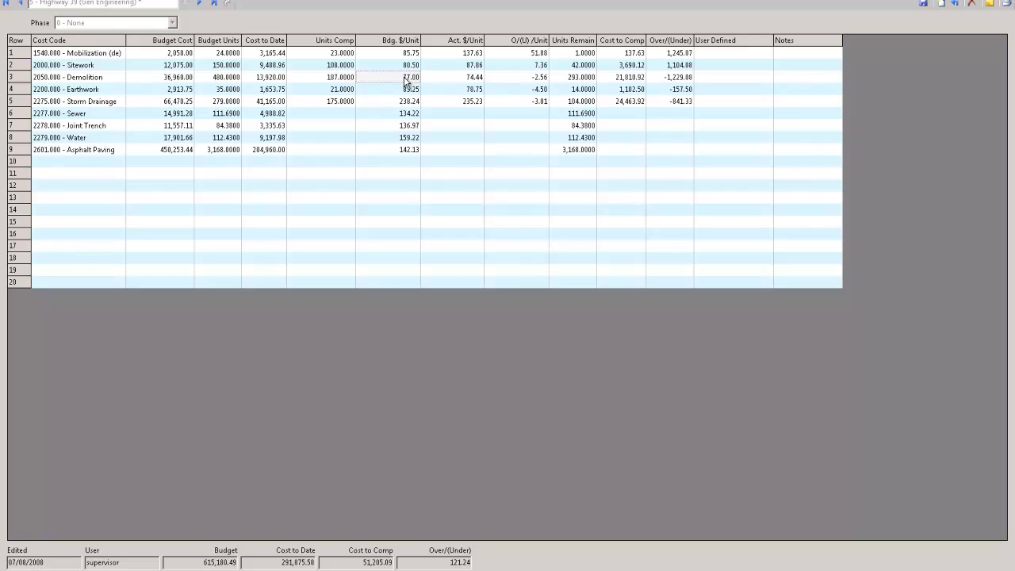
{"action": "left_click", "coordinate": [452, 83]}
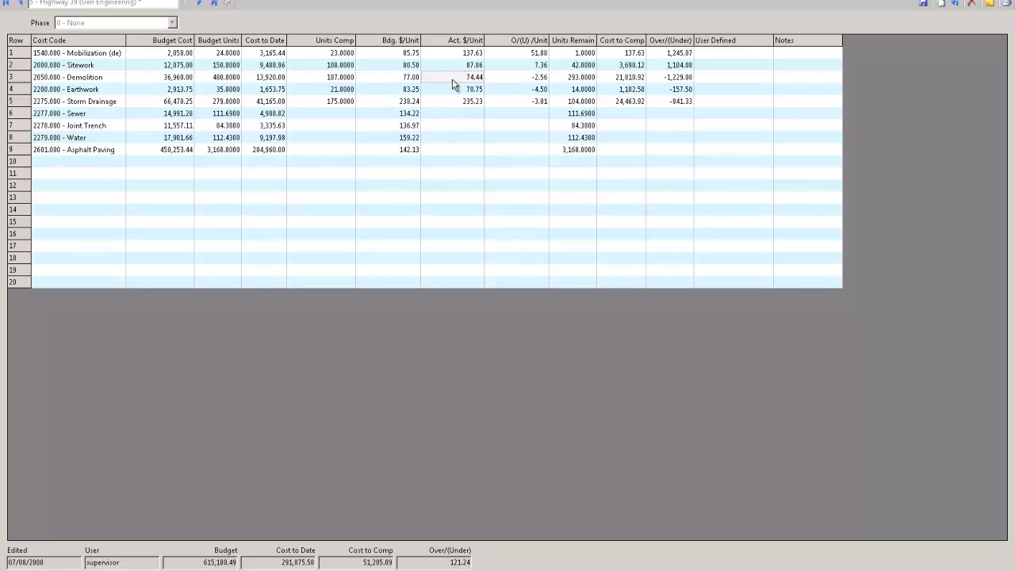
{"action": "left_click", "coordinate": [536, 82]}
{"action": "left_click", "coordinate": [668, 79]}
{"action": "left_click", "coordinate": [681, 41]}
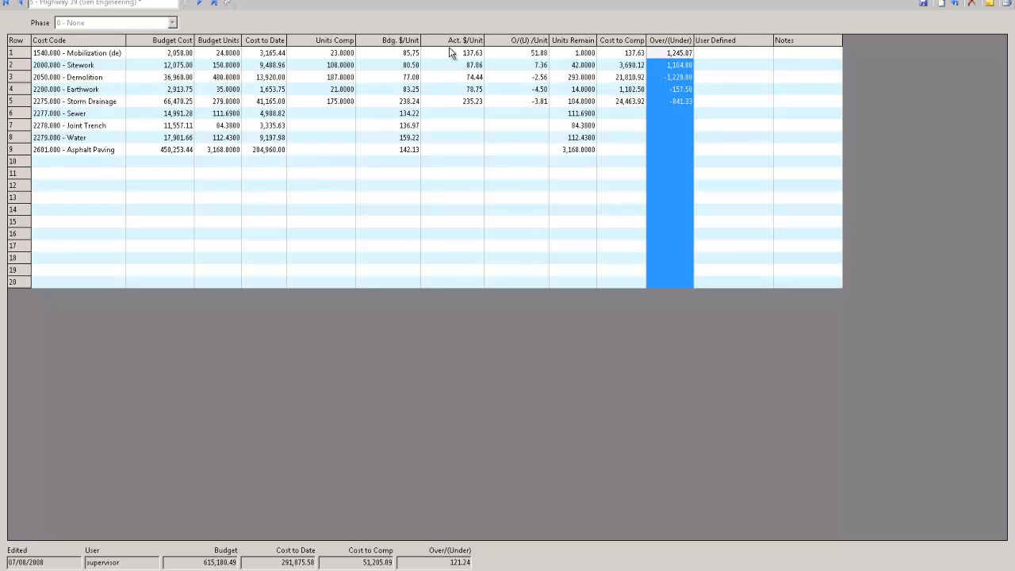
{"action": "left_click_drag", "start_coordinate": [407, 43], "coordinate": [441, 46]}
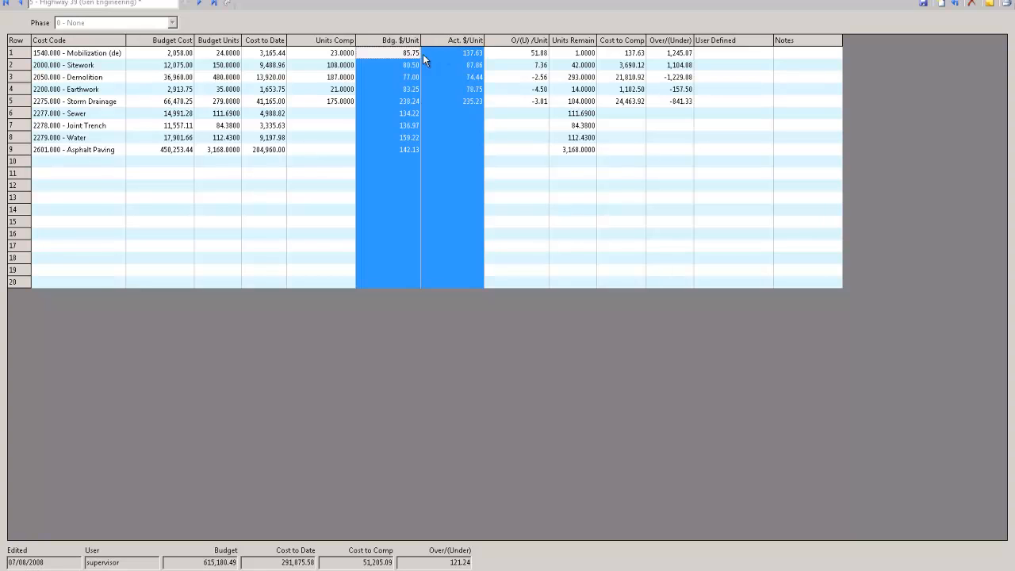
{"action": "left_click", "coordinate": [18, 79]}
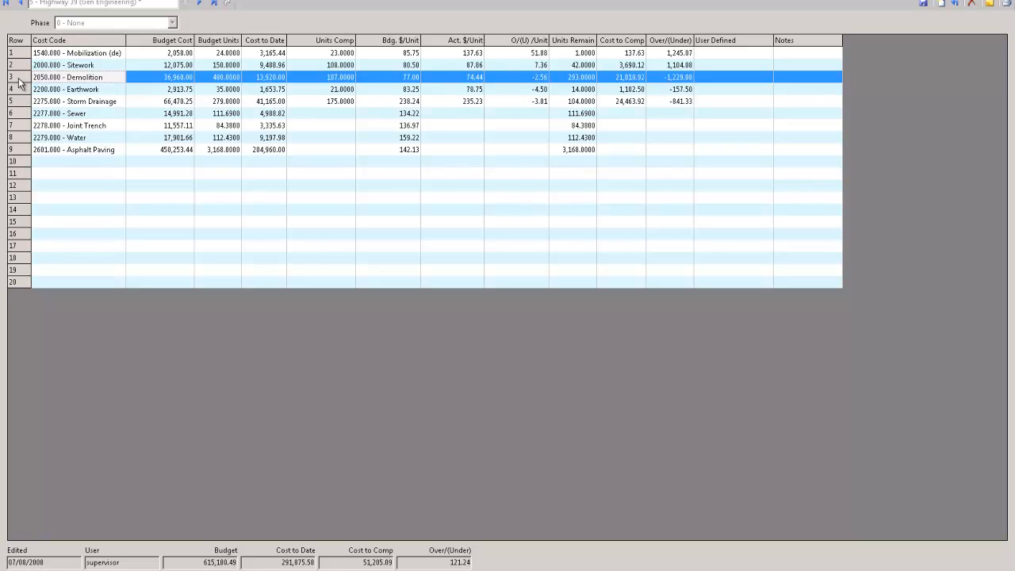
- Examine the actual cost per unit for Demolition and the other cost codes, and close Units to Complete without saving changes
{"action": "left_click", "coordinate": [462, 77]}
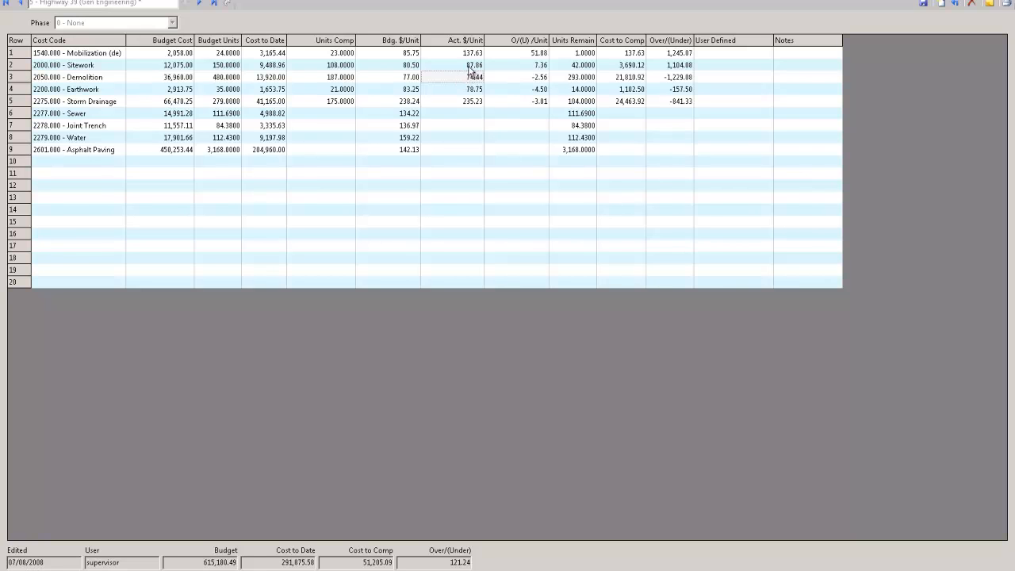
{"action": "left_click", "coordinate": [24, 80]}
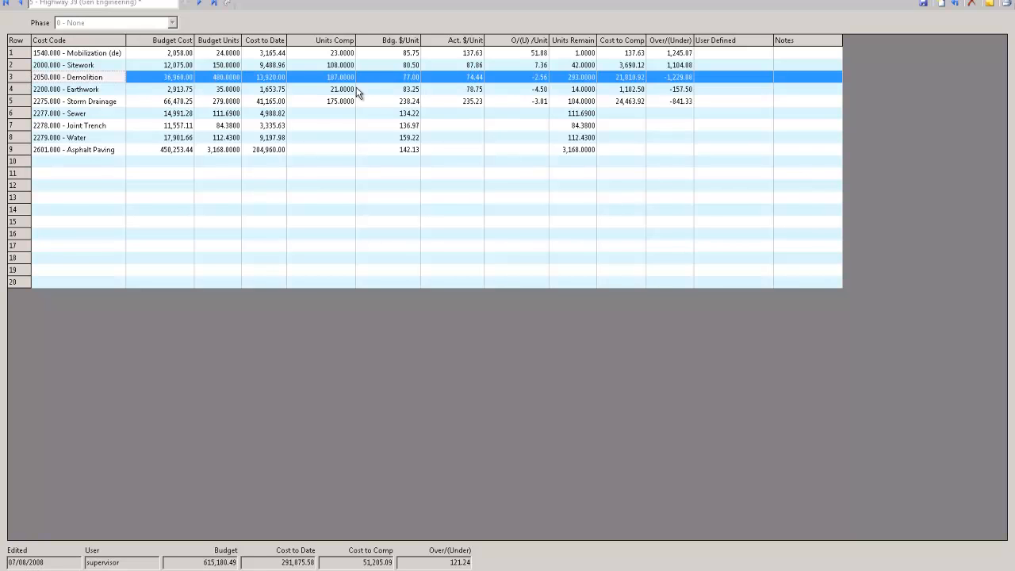
{"action": "left_click", "coordinate": [461, 81]}
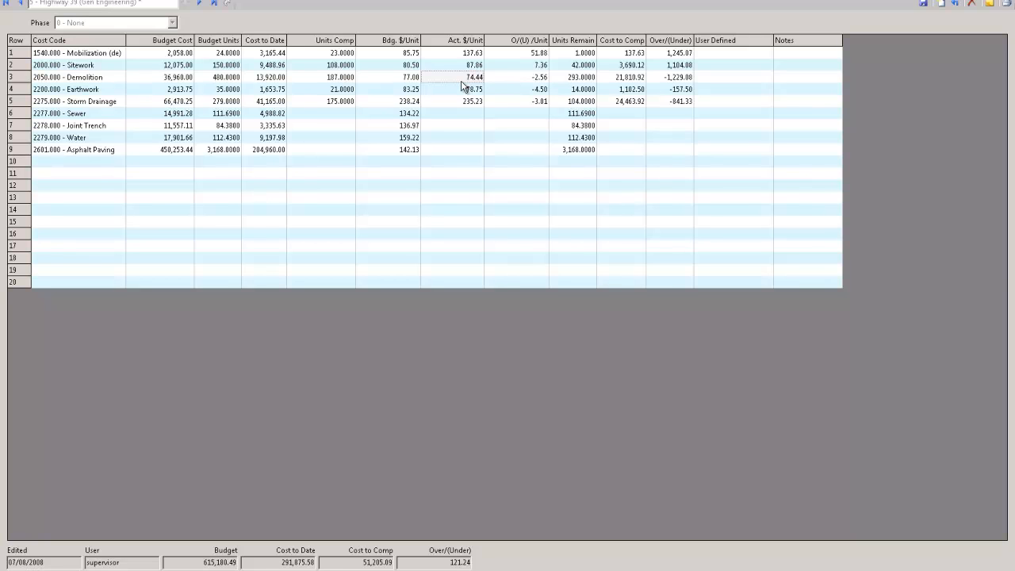
{"action": "left_click", "coordinate": [460, 40]}
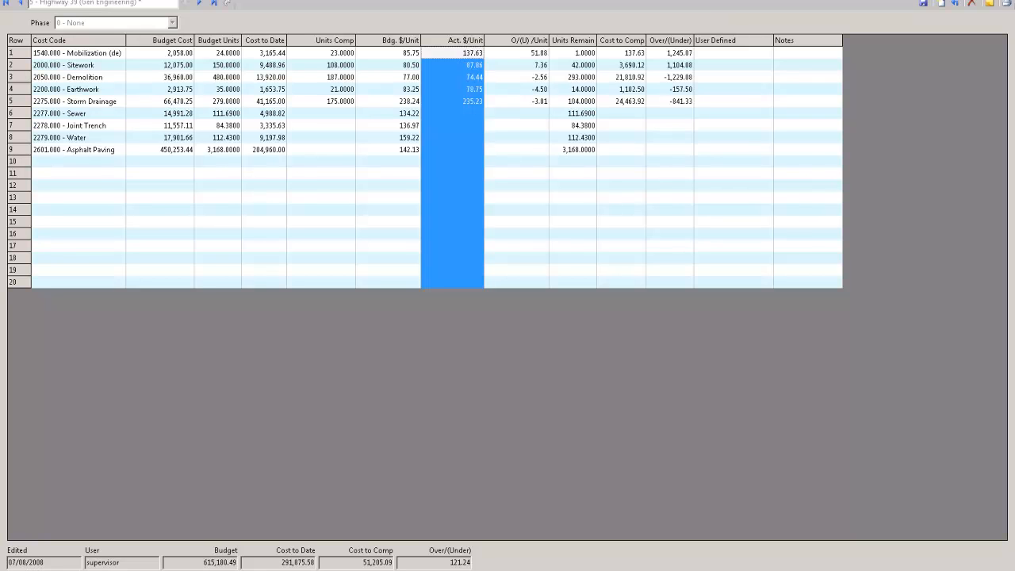
{"action": "key", "text": "Escape"}
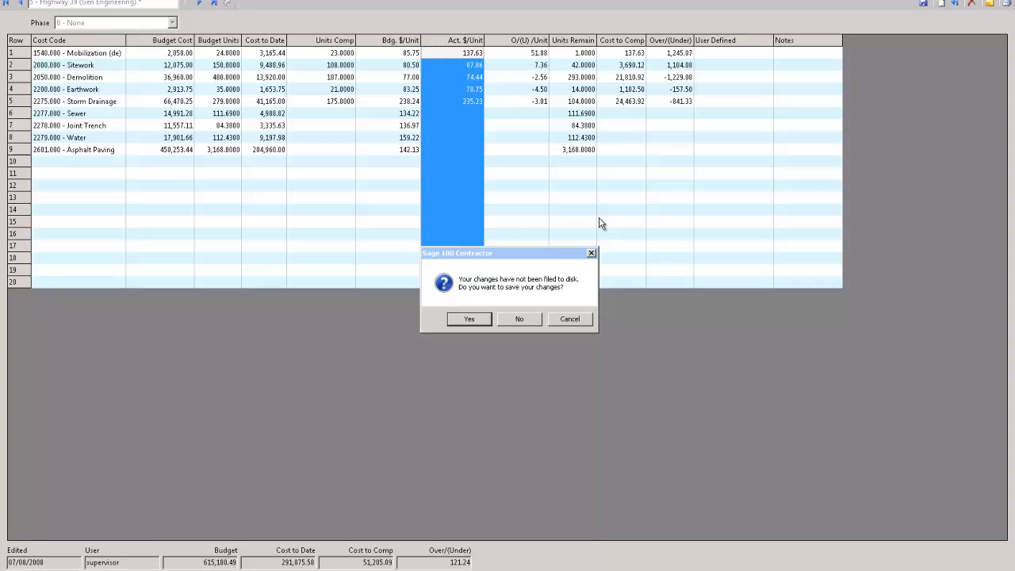
{"action": "left_click", "coordinate": [520, 322]}
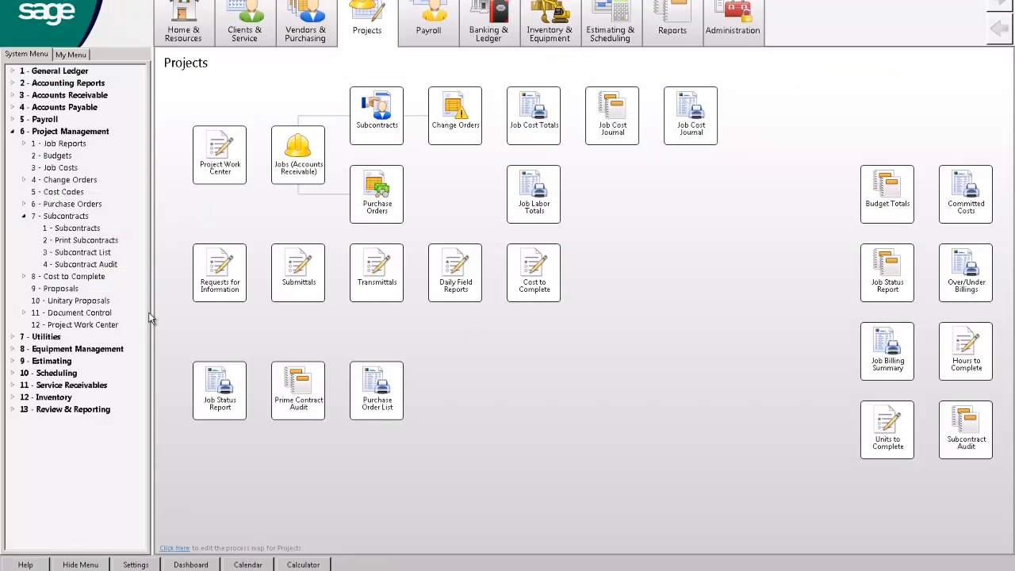
- Collapse Project Management and open Work Orders/Invoices/Credits under Service Receivables
{"action": "left_click", "coordinate": [12, 131]}
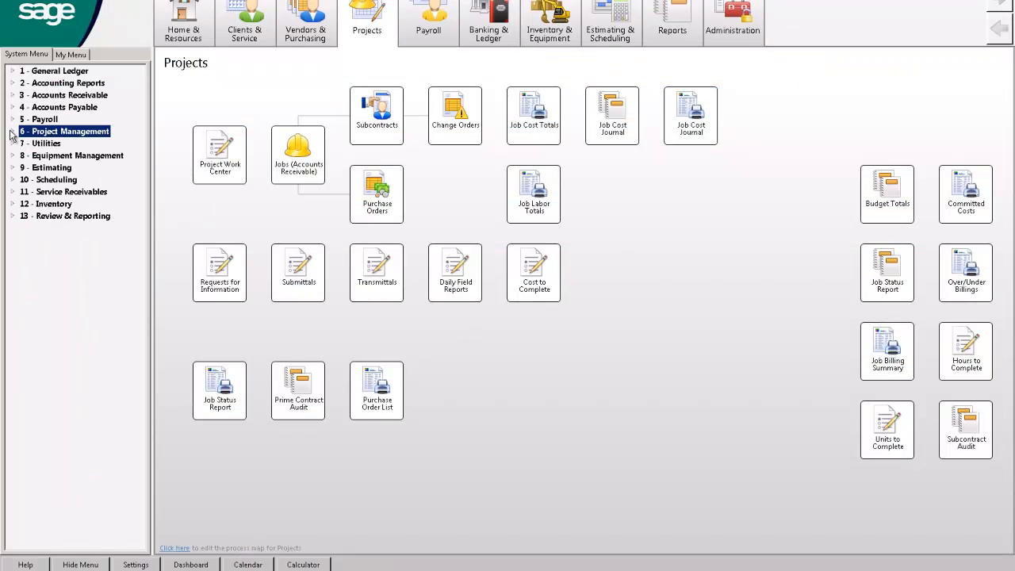
{"action": "left_click", "coordinate": [12, 192]}
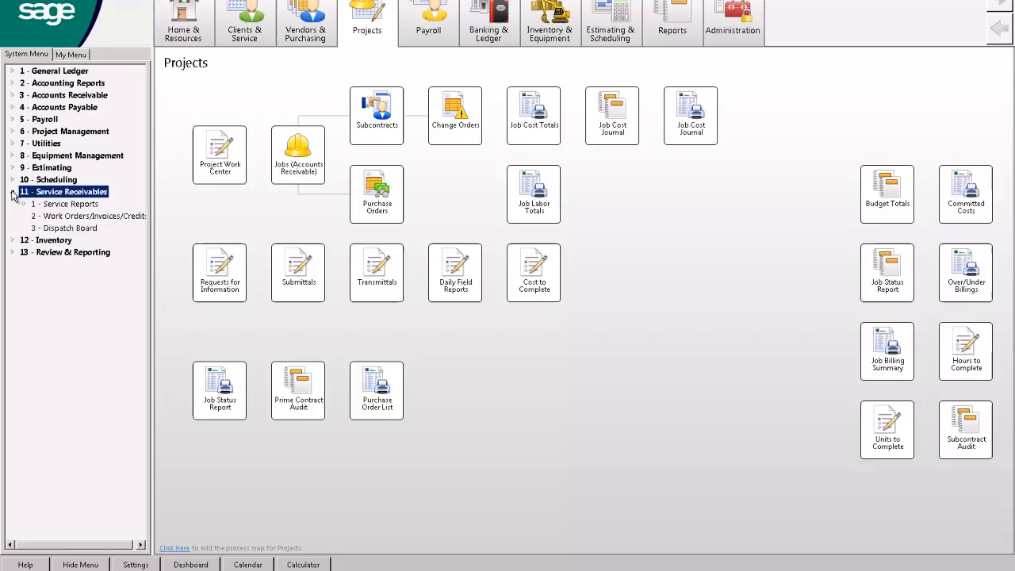
{"action": "left_click", "coordinate": [50, 214]}
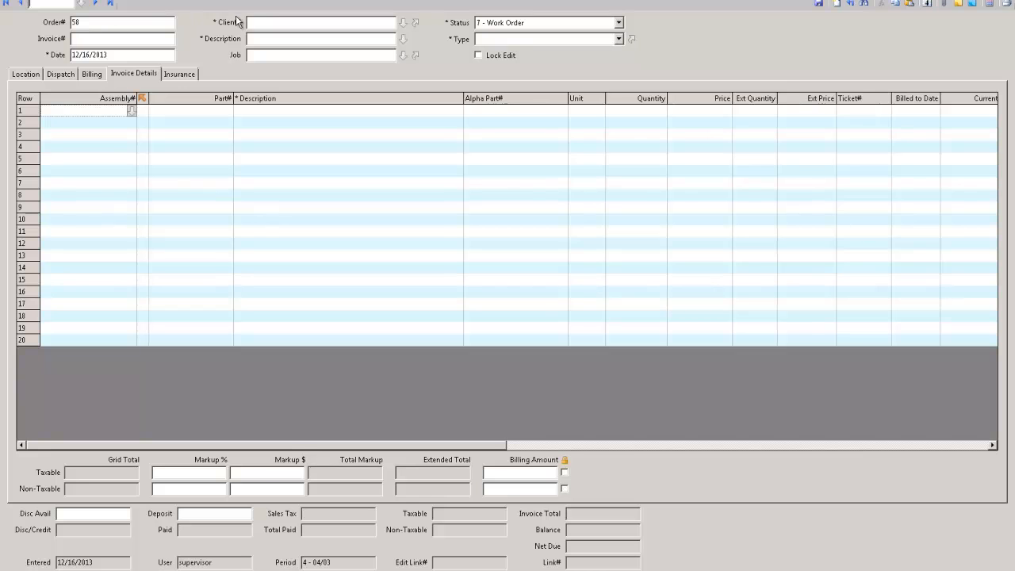
- Enter the client's number on the new work order and dismiss the balance reminder
{"action": "left_click", "coordinate": [302, 20]}
{"action": "type", "text": "1"}
{"action": "key", "text": "Tab"}
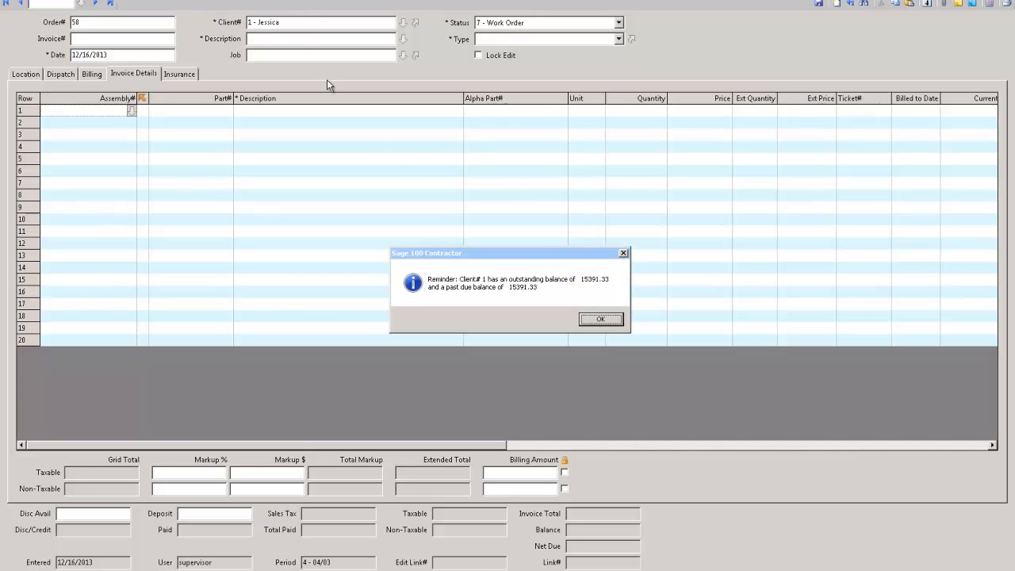
{"action": "left_click_drag", "start_coordinate": [514, 253], "coordinate": [491, 172]}
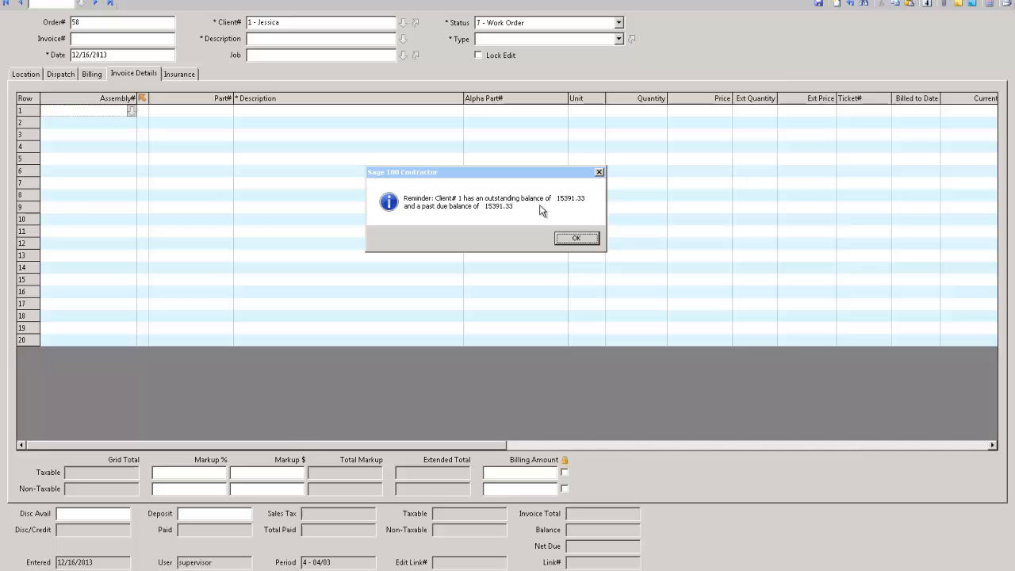
{"action": "left_click", "coordinate": [571, 240]}
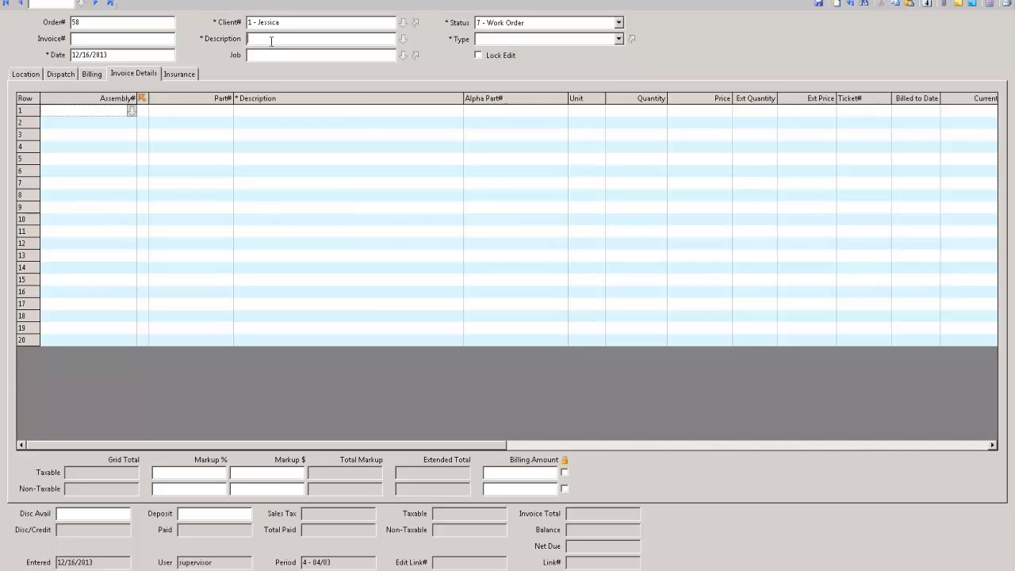
- Describe the order as Wallpaper in Main Dining and set its status to 6 - Quote and type to 4 - New Installation
{"action": "type", "text": "Wallpaper in Main Dining"}
{"action": "left_click", "coordinate": [534, 25]}
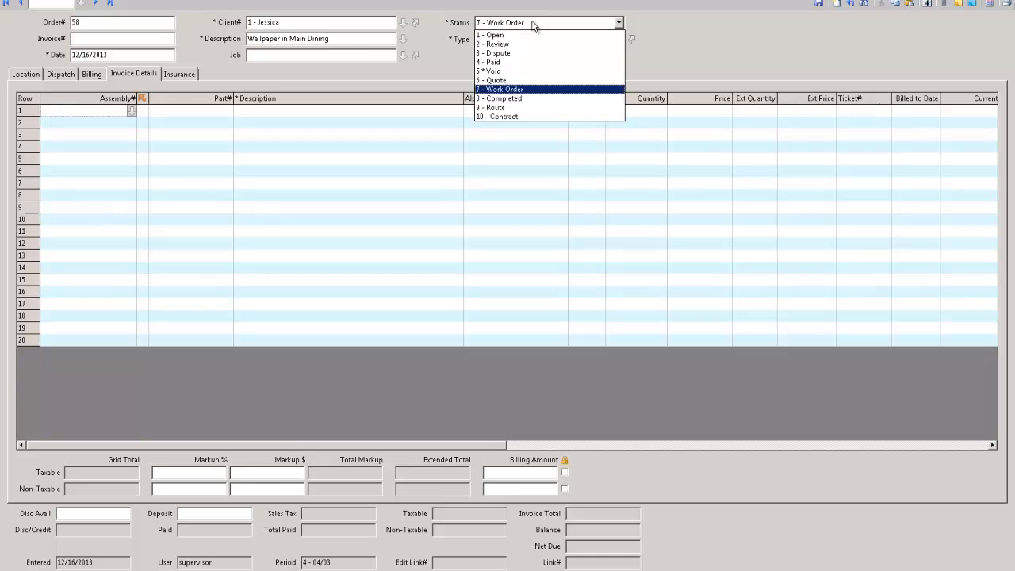
{"action": "left_click", "coordinate": [508, 77]}
{"action": "left_click", "coordinate": [487, 39]}
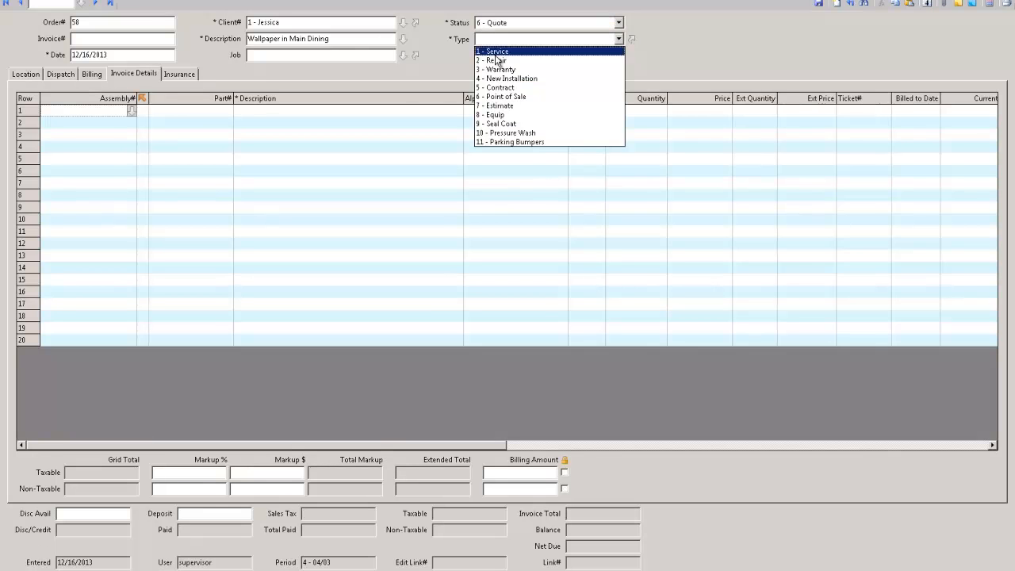
{"action": "left_click", "coordinate": [504, 79]}
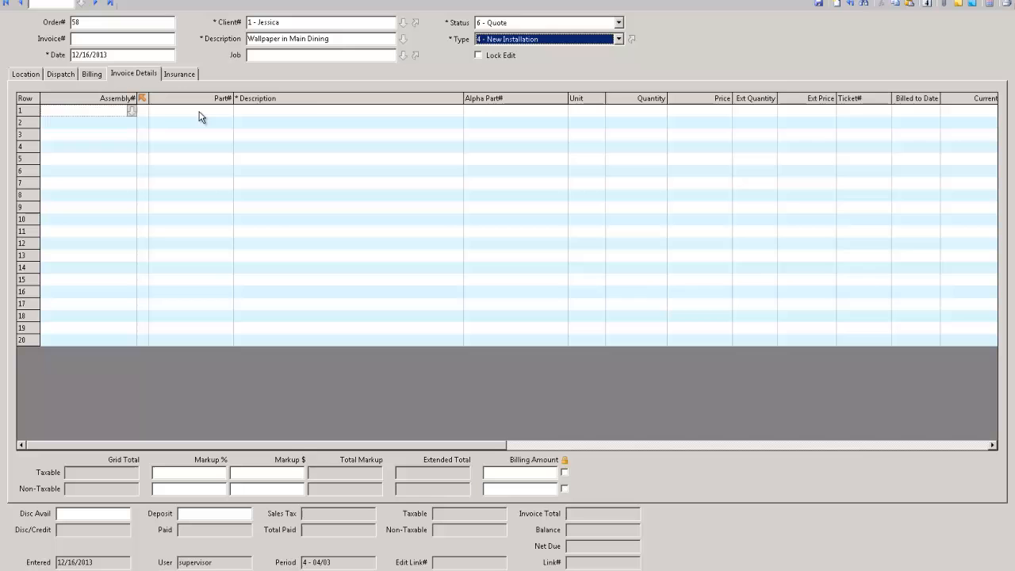
- Add a first line item for Wallpaper in Main Dining with unit SF, quantity 500 and price 5.55, and calculate the record totals
{"action": "left_click", "coordinate": [268, 114]}
{"action": "key", "text": "Tab"}
{"action": "key", "text": "Tab"}
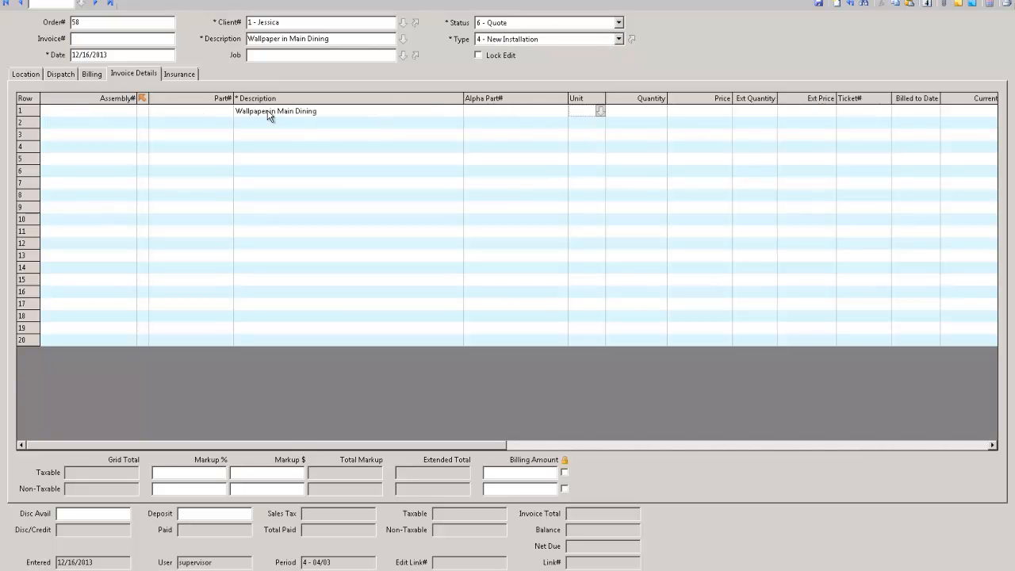
{"action": "key", "text": "Tab"}
{"action": "key", "text": "Tab"}
{"action": "type", "text": "5.55"}
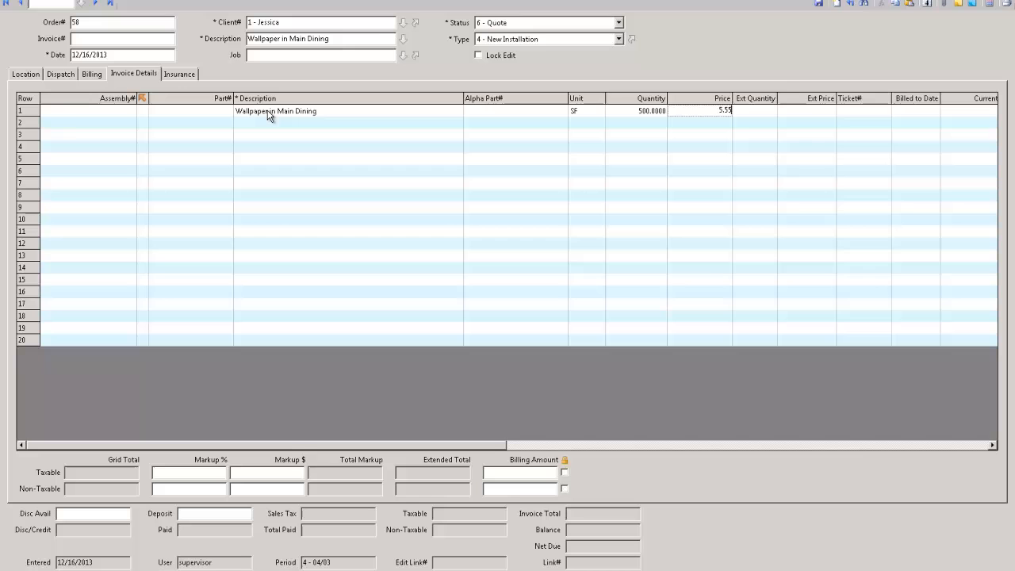
{"action": "key", "text": "Tab"}
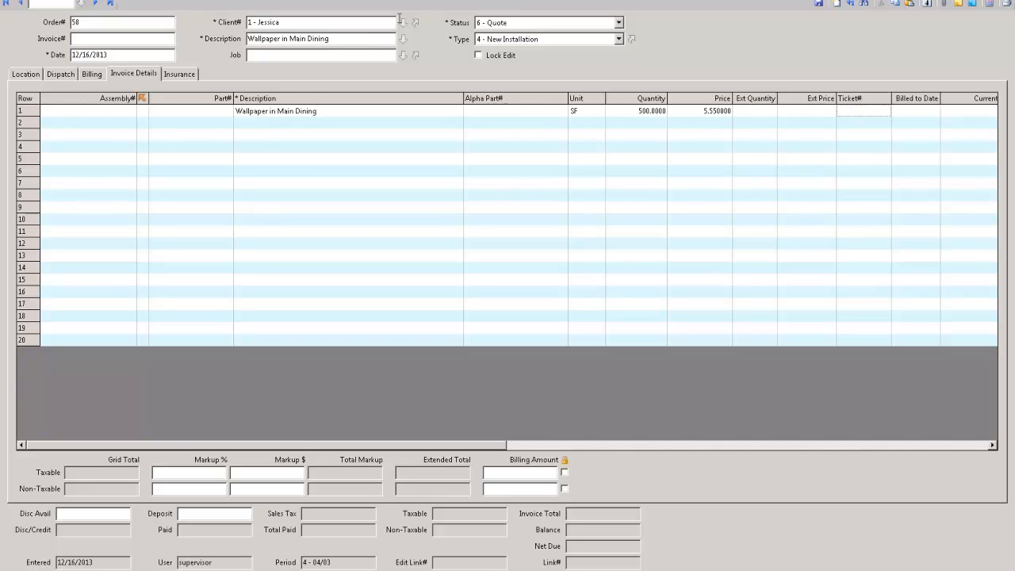
{"action": "left_click", "coordinate": [990, 4]}
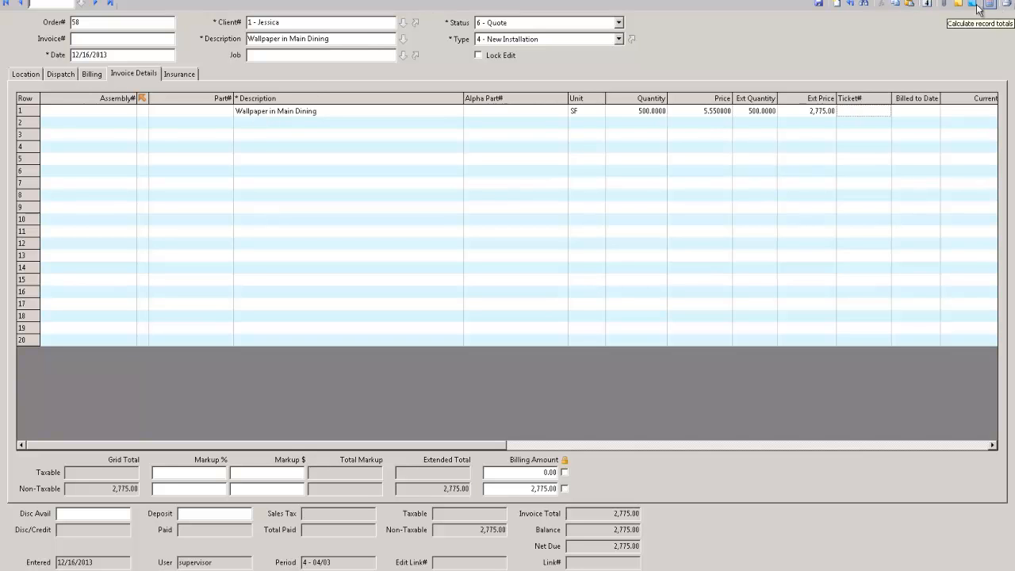
{"action": "left_click", "coordinate": [826, 111]}
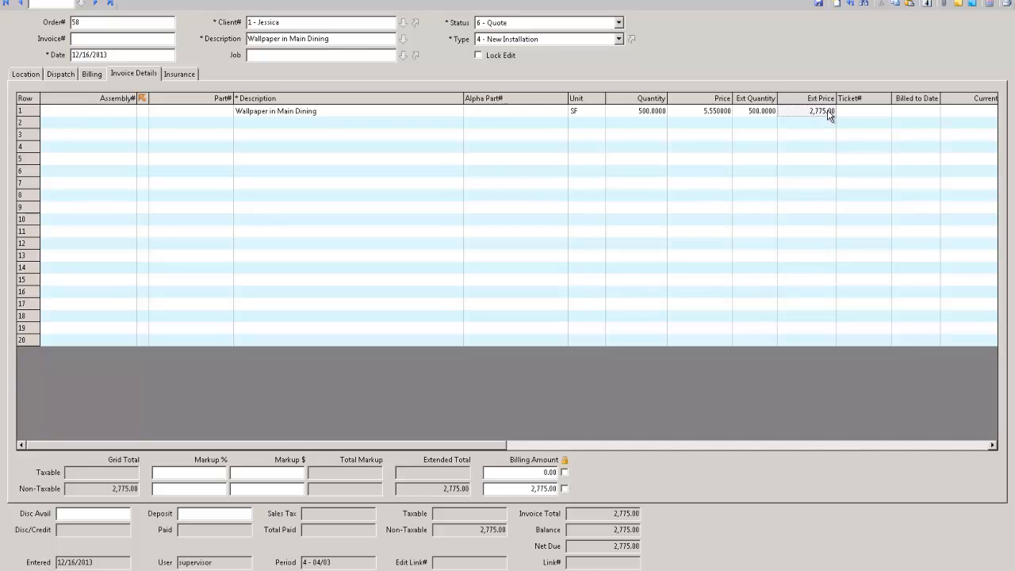
- Add a second line item described as Clean up fee with unit LS, quantity 1 and price 200
{"action": "left_click", "coordinate": [245, 125]}
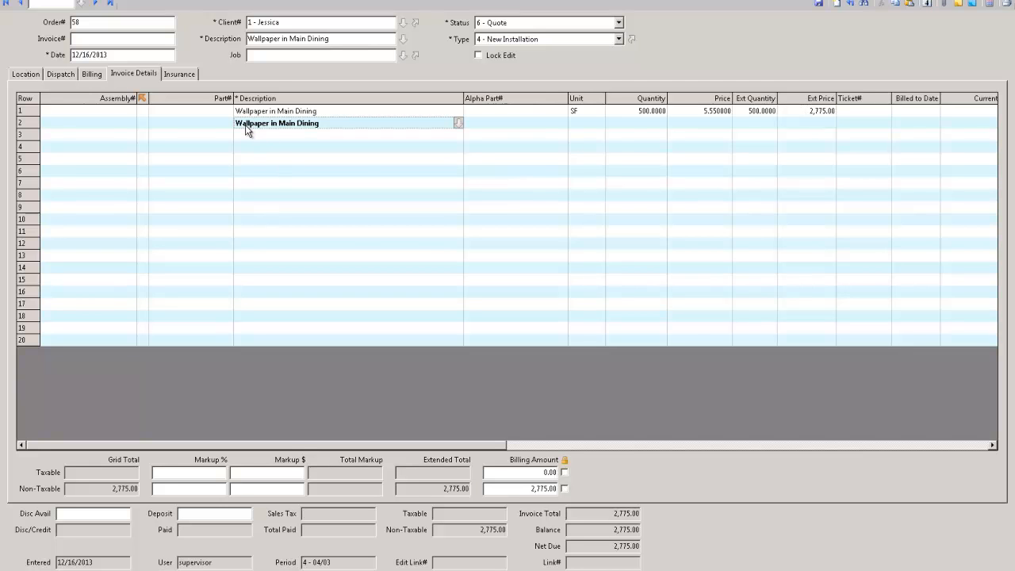
{"action": "type", "text": "Cl"}
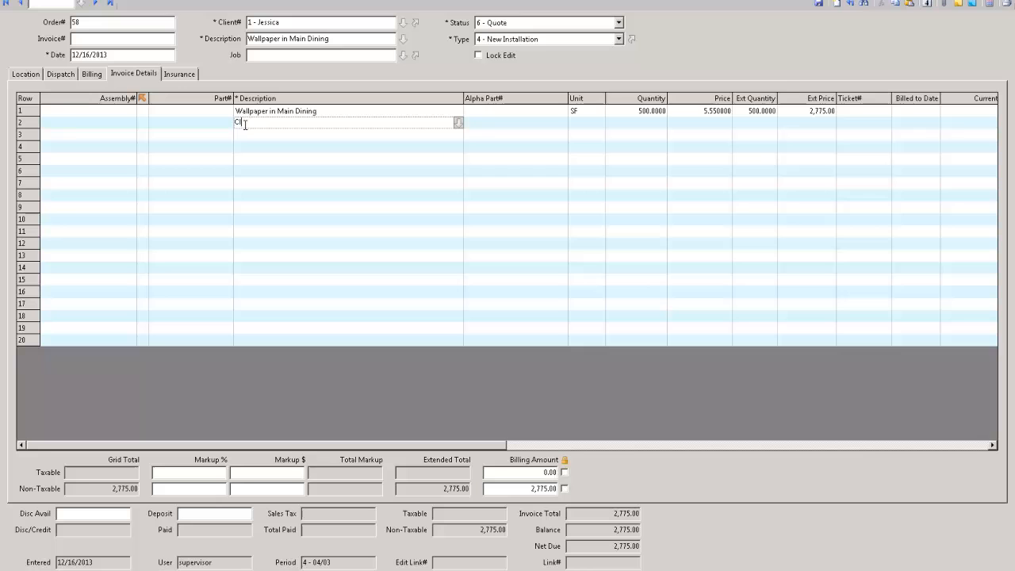
{"action": "type", "text": "ean up feee"}
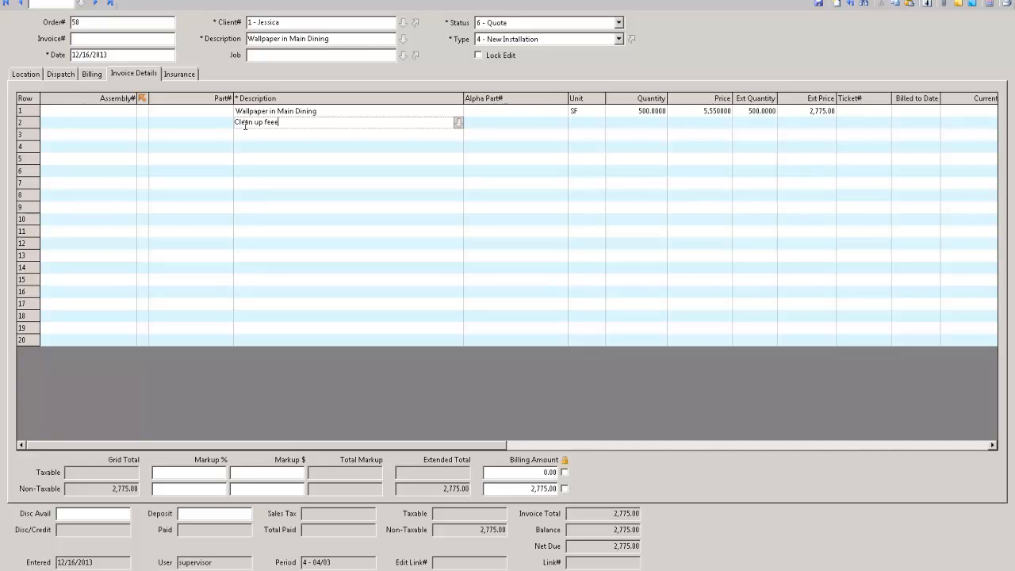
{"action": "key", "text": "BackSpace"}
{"action": "key", "text": "BackSpace"}
{"action": "key", "text": "BackSpace"}
{"action": "type", "text": "ee"}
{"action": "left_click", "coordinate": [582, 122]}
{"action": "type", "text": "LS"}
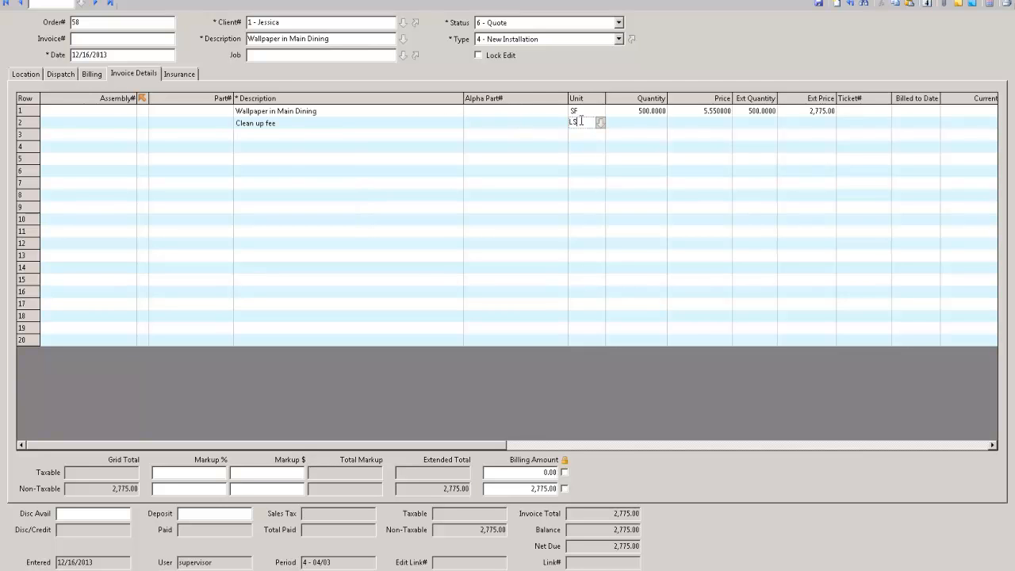
{"action": "left_click", "coordinate": [640, 130]}
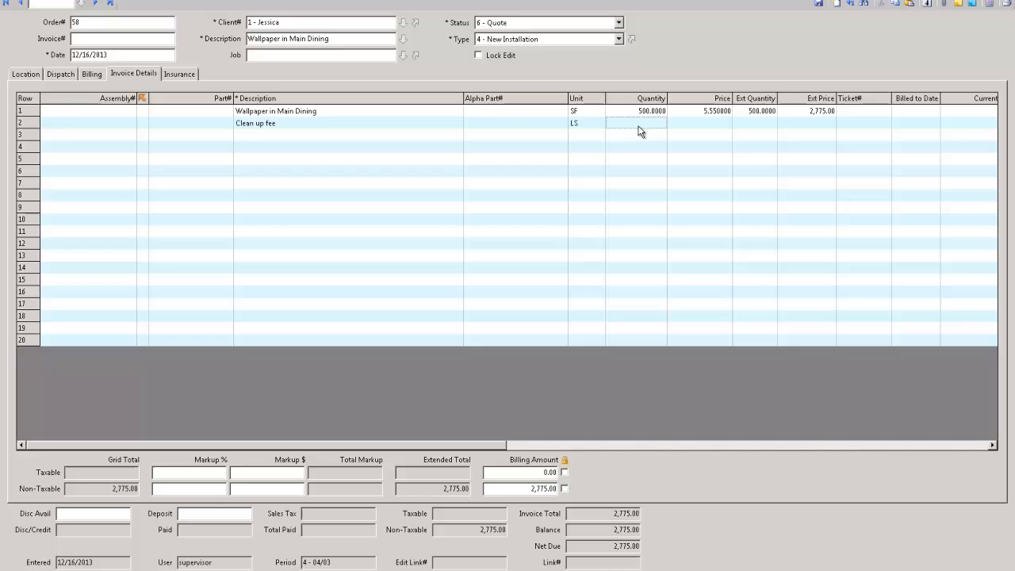
{"action": "type", "text": "1"}
{"action": "key", "text": "Tab"}
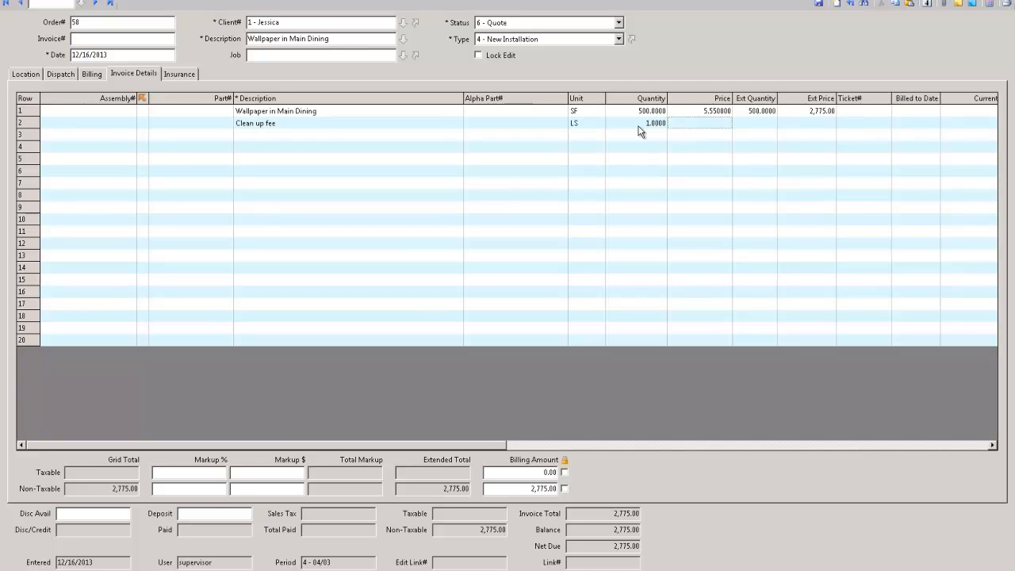
{"action": "type", "text": "200"}
{"action": "key", "text": "Return"}
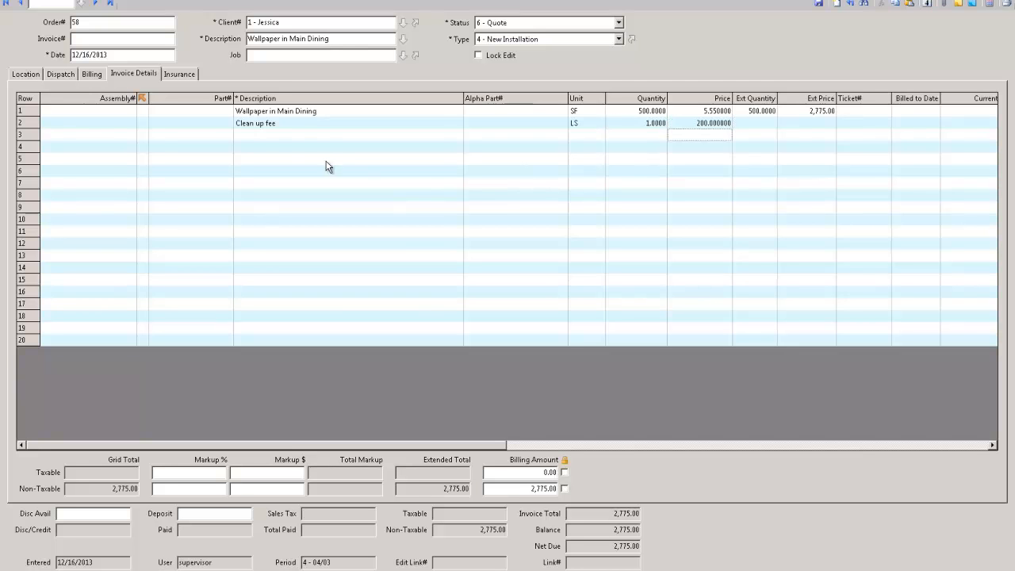
- Add a third line item described as Extra fee for weekend work with unit LS, quantity 1 and price 200
{"action": "left_click", "coordinate": [272, 136]}
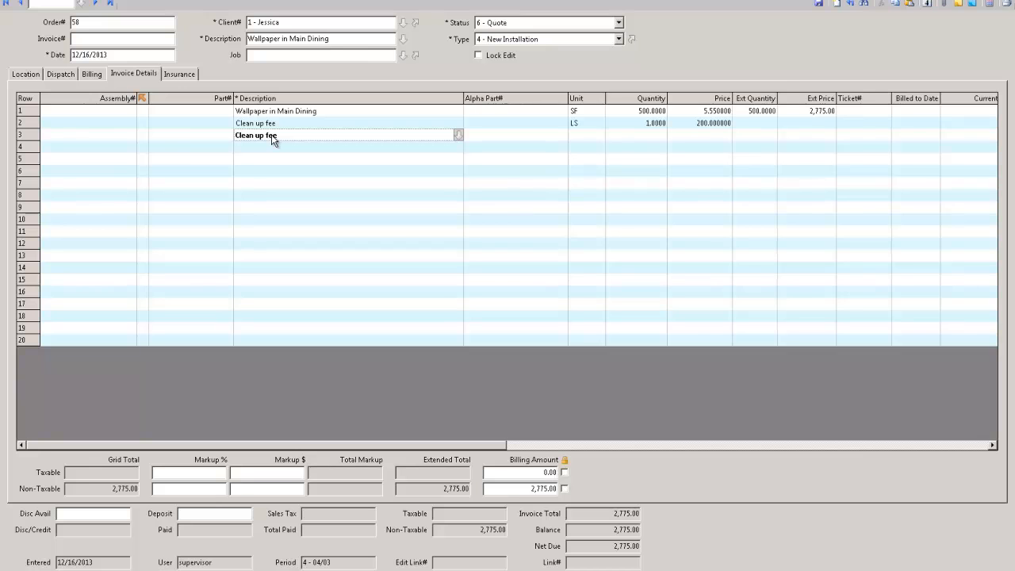
{"action": "type", "text": "Extra feee"}
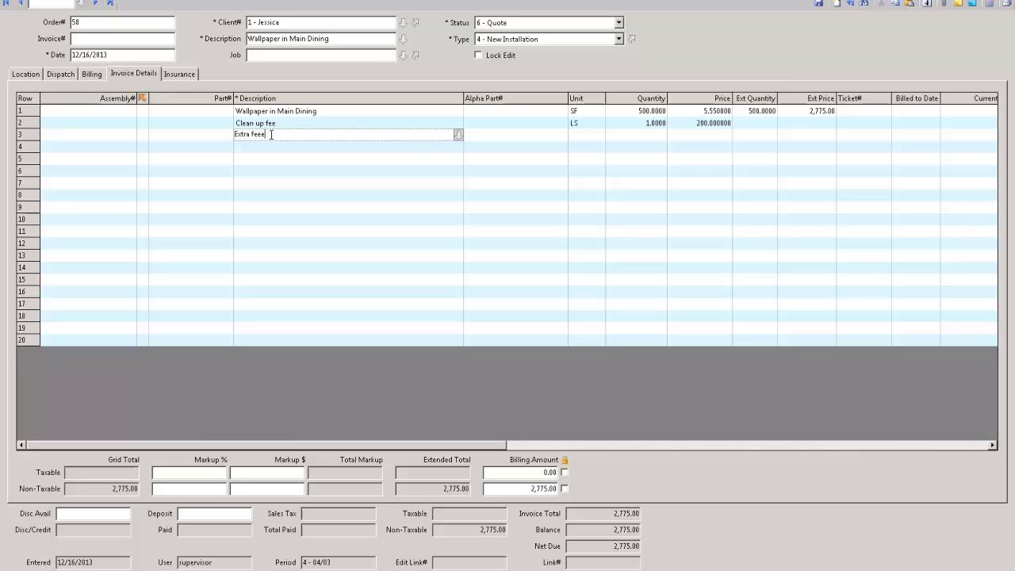
{"action": "key", "text": "BackSpace"}
{"action": "type", "text": "for weeke"}
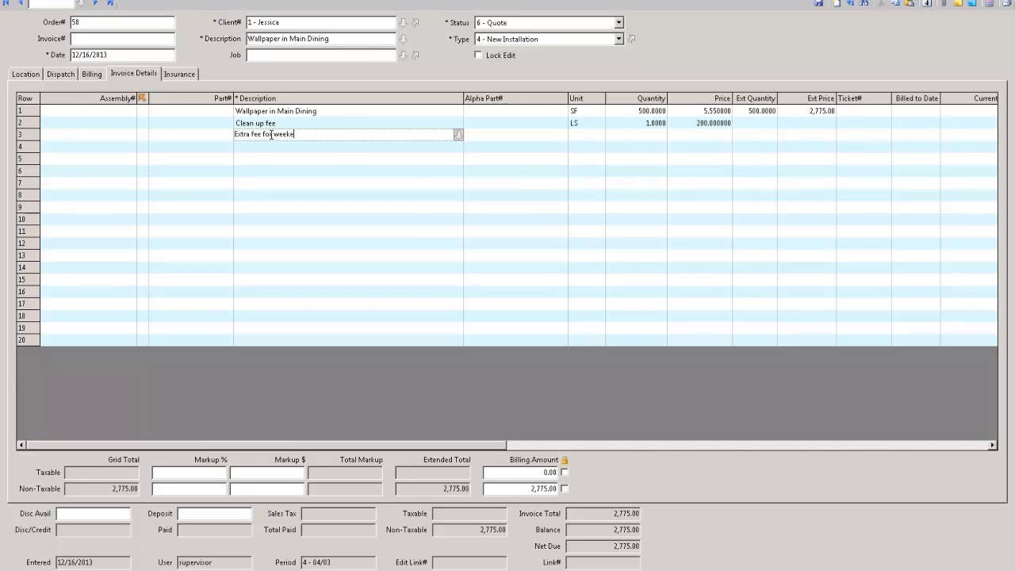
{"action": "type", "text": "nd work"}
{"action": "left_click", "coordinate": [273, 140]}
{"action": "left_click", "coordinate": [596, 135]}
{"action": "type", "text": "LS"}
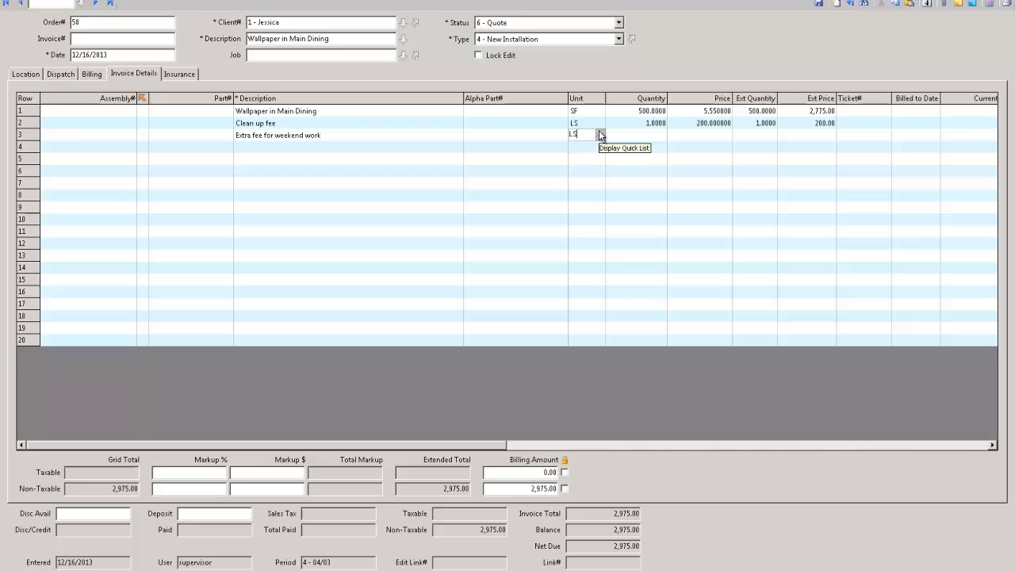
{"action": "left_click", "coordinate": [633, 139]}
{"action": "type", "text": "1"}
{"action": "key", "text": "Tab"}
{"action": "type", "text": "200"}
{"action": "key", "text": "Tab"}
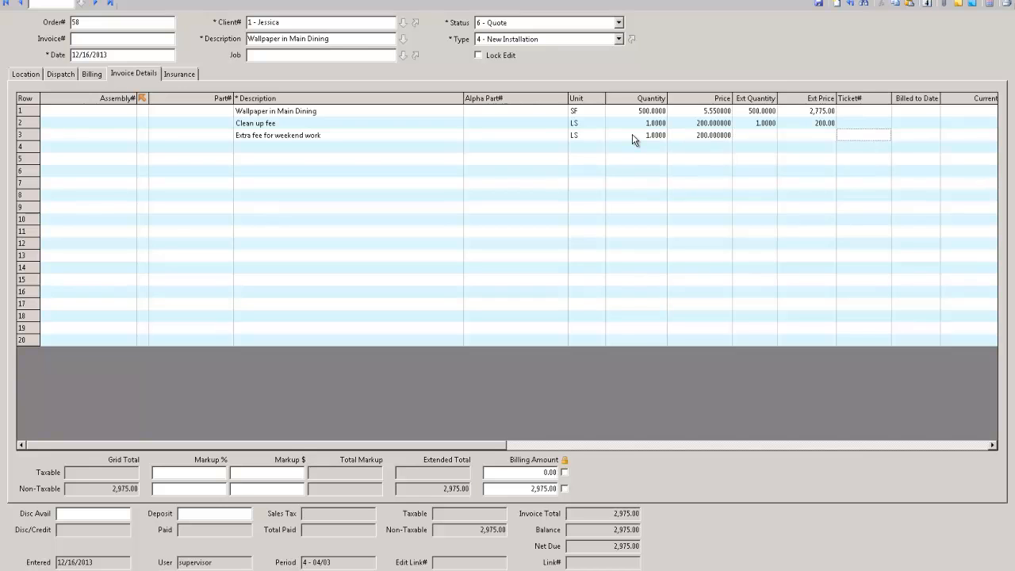
- Add part 90, Service Installation Technician, as the fourth line item of the quote
{"action": "left_click", "coordinate": [214, 158]}
{"action": "left_click", "coordinate": [226, 147]}
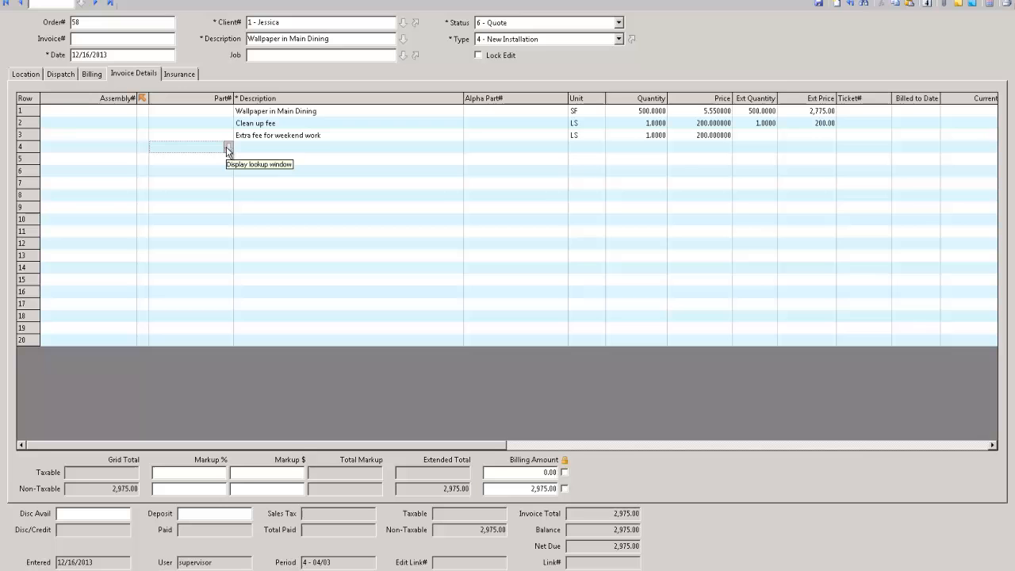
{"action": "type", "text": "90"}
{"action": "key", "text": "Tab"}
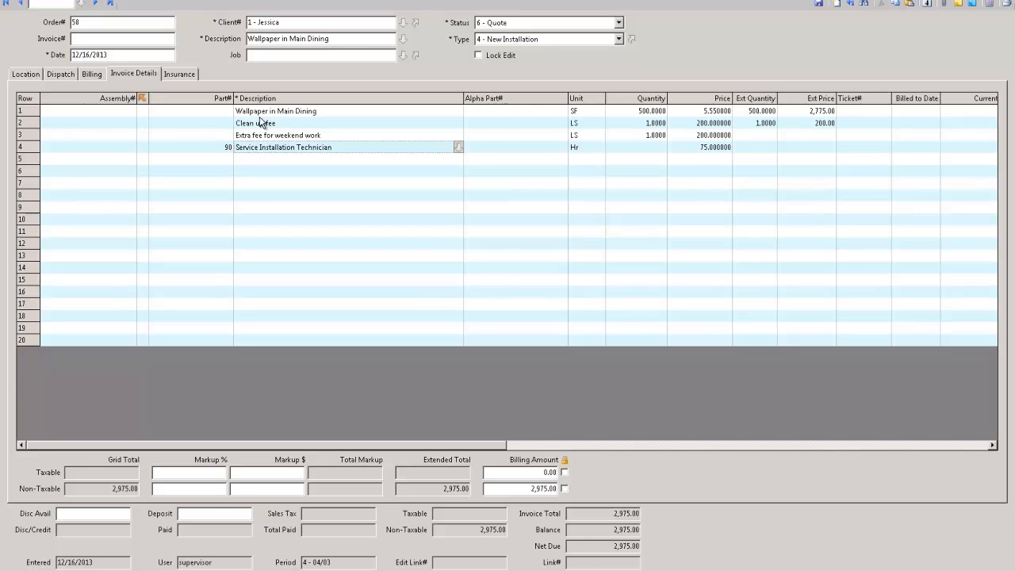
{"action": "left_click", "coordinate": [255, 162]}
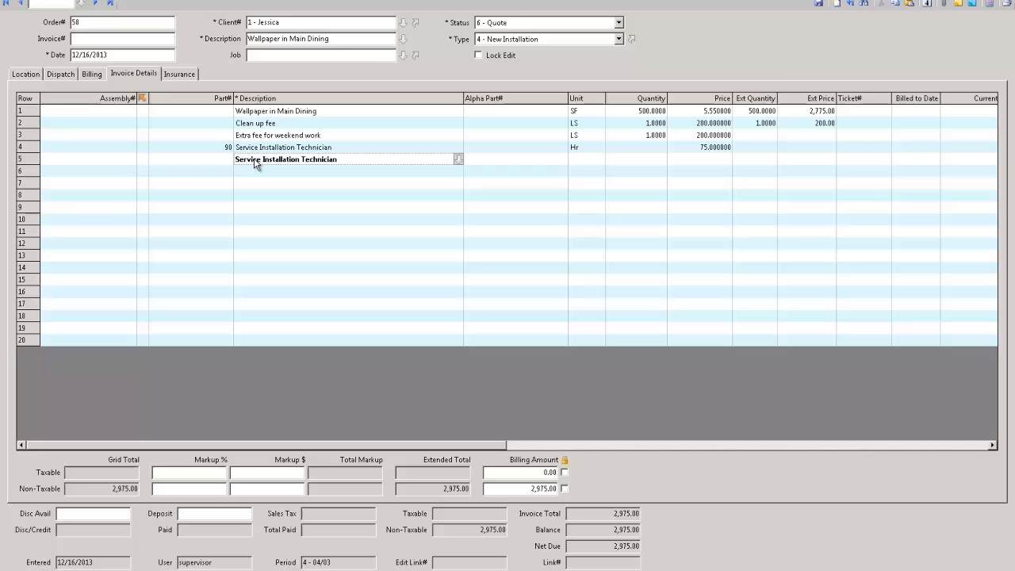
- Add a fifth line item described as Strip and Remove with unit SF, quantity 500 and price 2
{"action": "type", "text": "Str"}
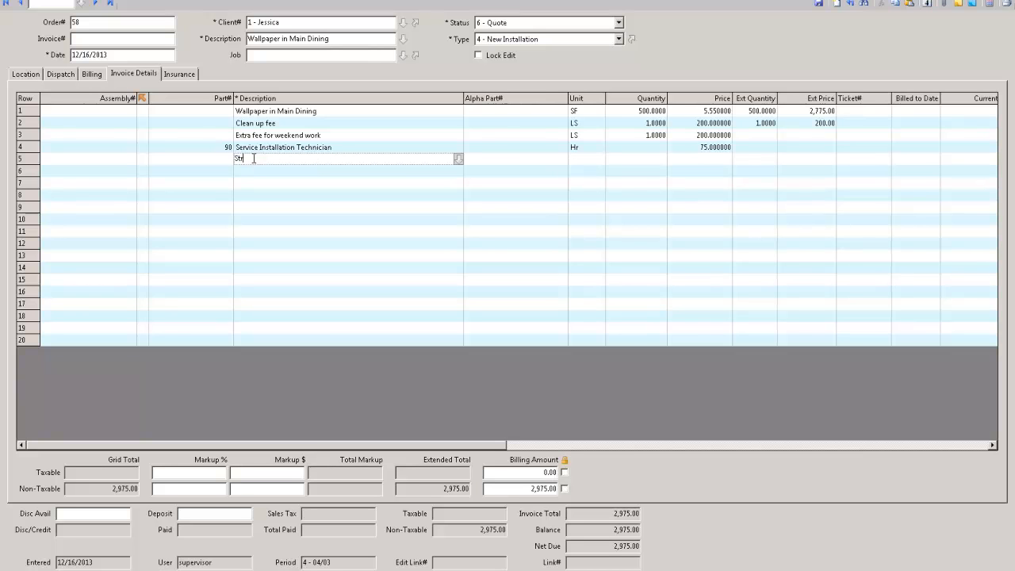
{"action": "type", "text": "ip and Remove"}
{"action": "left_click", "coordinate": [582, 164]}
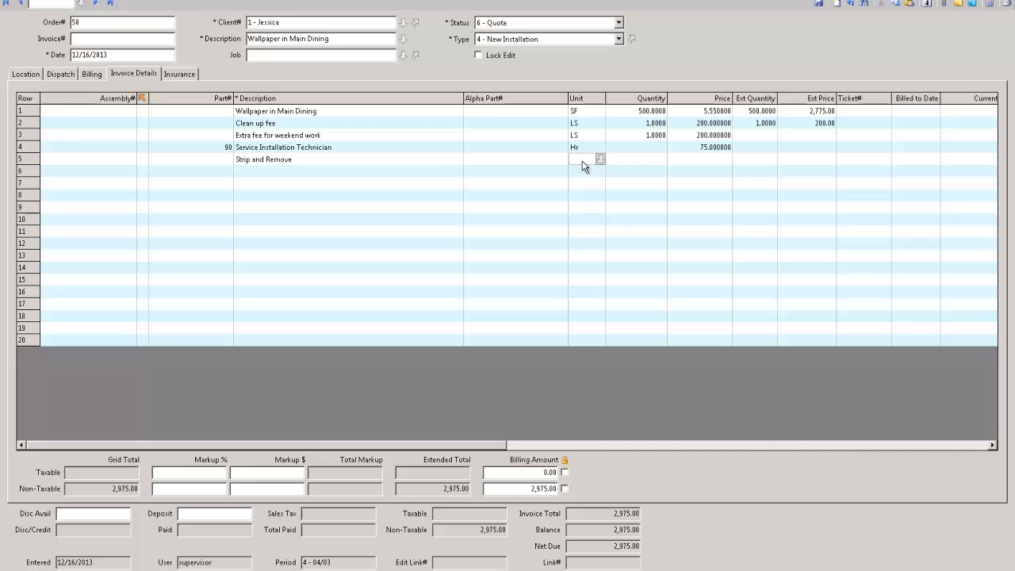
{"action": "type", "text": "SF"}
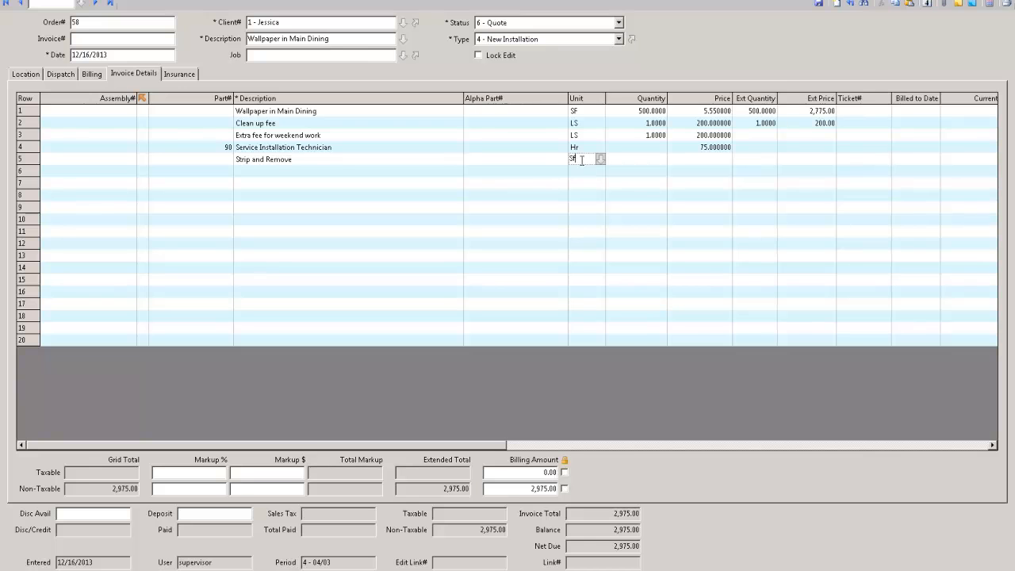
{"action": "left_click", "coordinate": [651, 149]}
{"action": "left_click", "coordinate": [647, 157]}
{"action": "type", "text": "500"}
{"action": "key", "text": "Tab"}
{"action": "key", "text": "Return"}
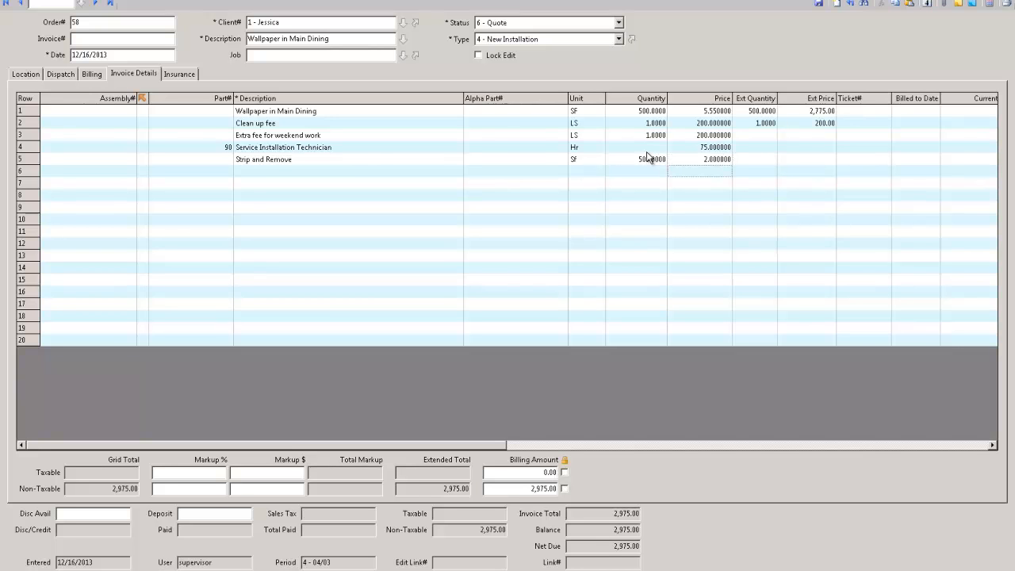
- Add a sixth line item described as Proime and patch with unit SF, quantity 500 and price 0.35, and recalculate the record totals
{"action": "left_click", "coordinate": [278, 170]}
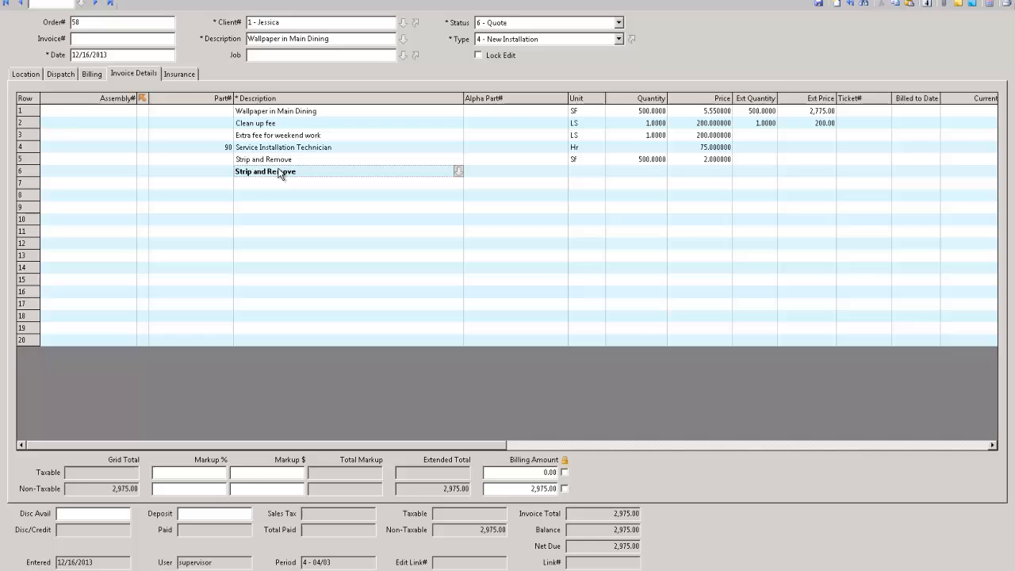
{"action": "type", "text": "Proime and patch"}
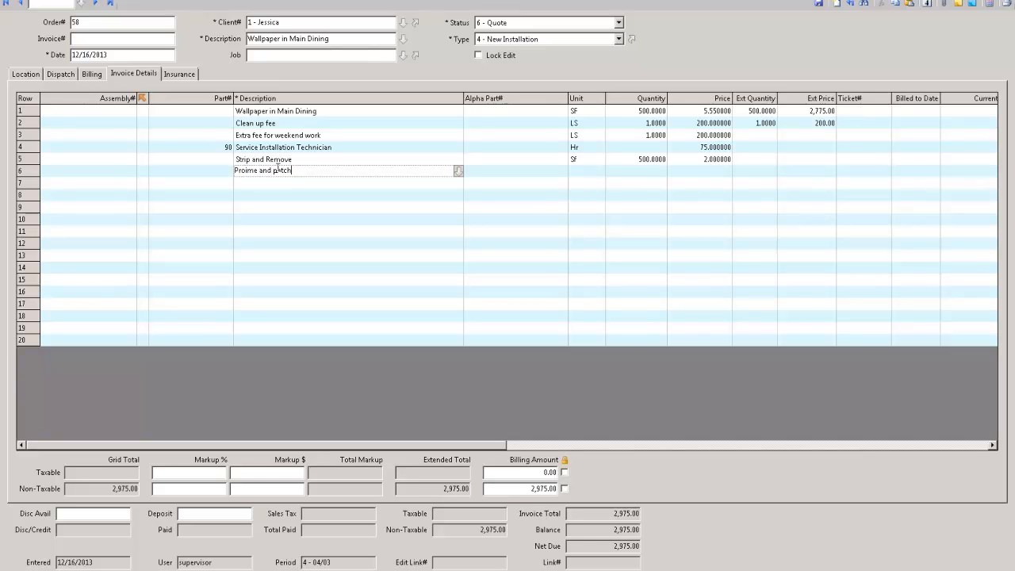
{"action": "left_click", "coordinate": [590, 175]}
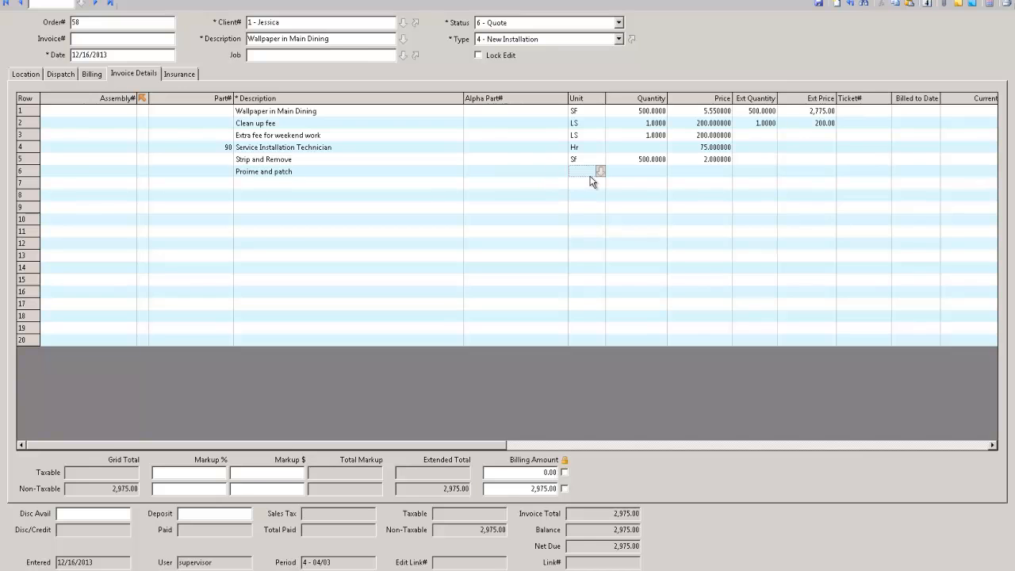
{"action": "type", "text": "SF"}
{"action": "left_click", "coordinate": [647, 180]}
{"action": "type", "text": "500"}
{"action": "key", "text": "Tab"}
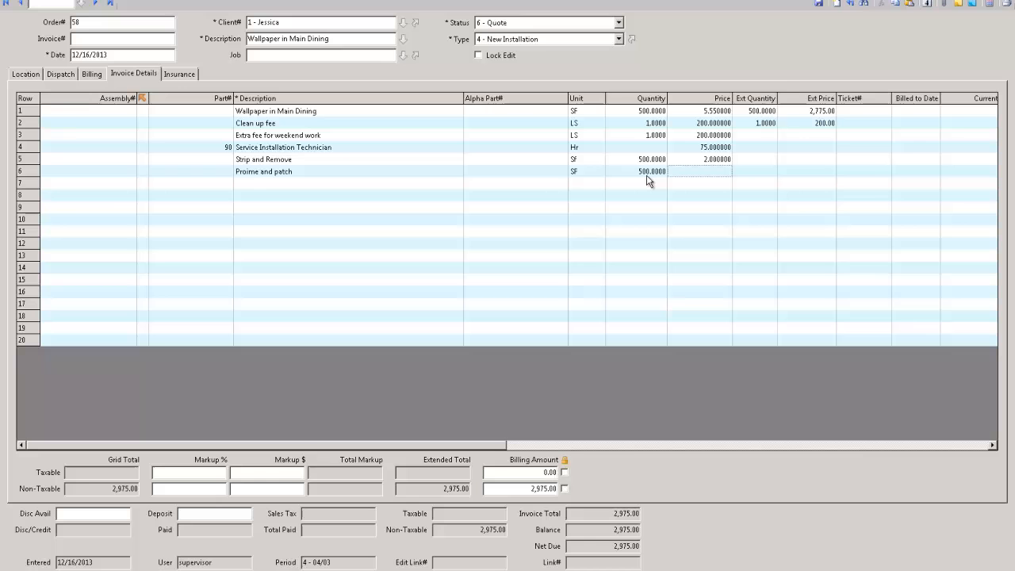
{"action": "key", "text": "Tab"}
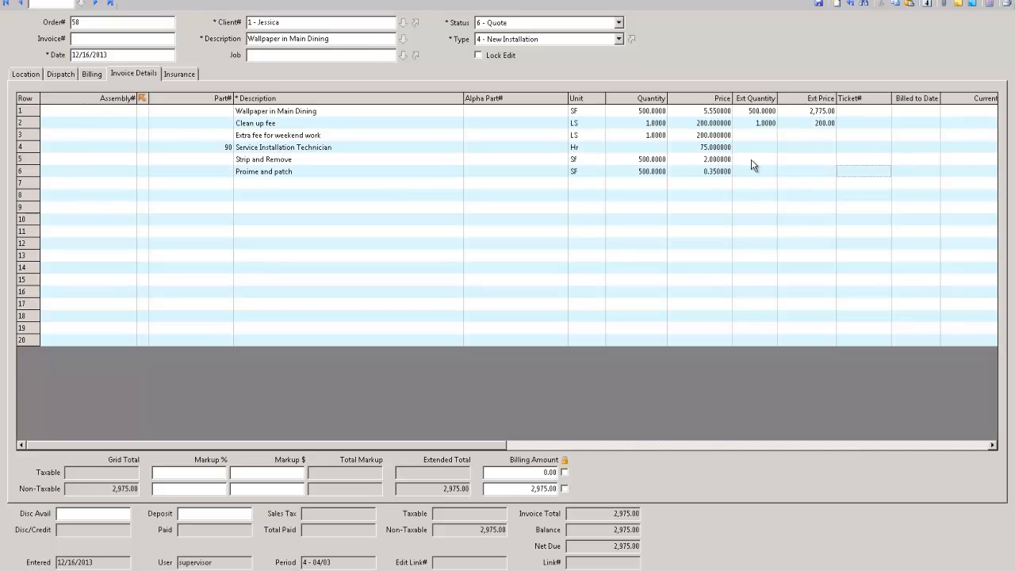
{"action": "left_click", "coordinate": [989, 4]}
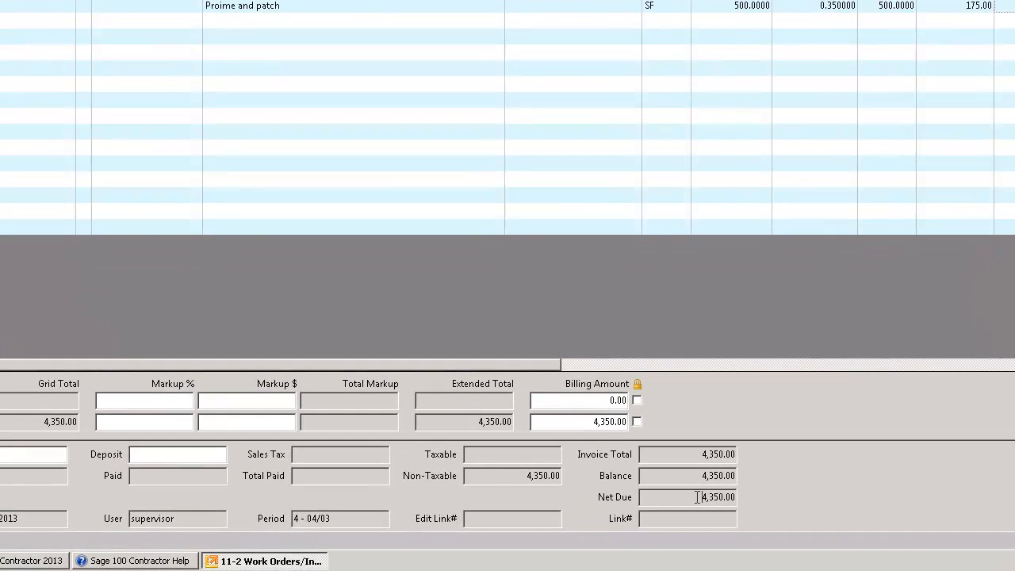
- Check the net due amount, save the quote and preview the Service Quote report
{"action": "left_click_drag", "start_coordinate": [696, 497], "coordinate": [781, 500]}
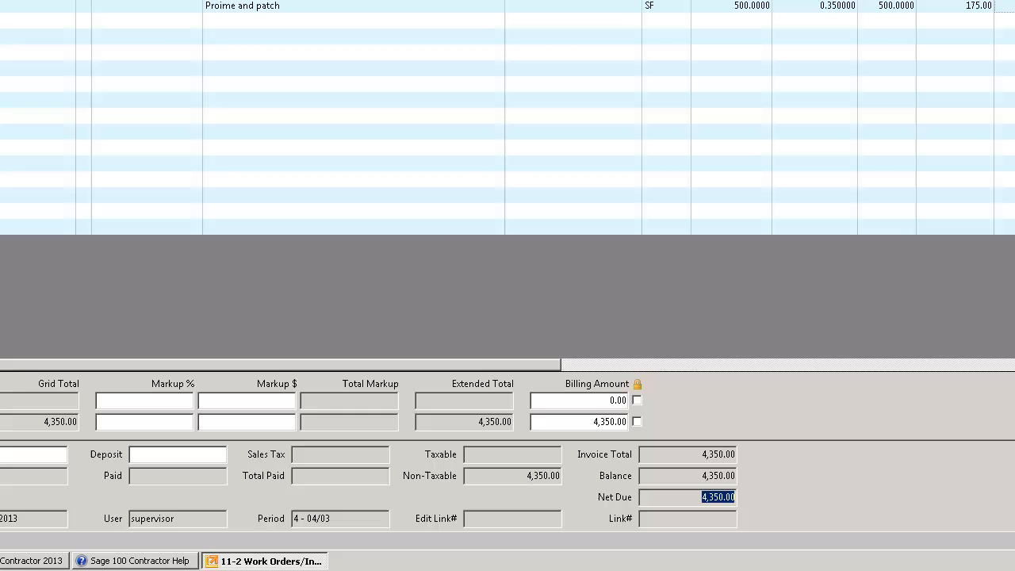
{"action": "key", "text": "Escape"}
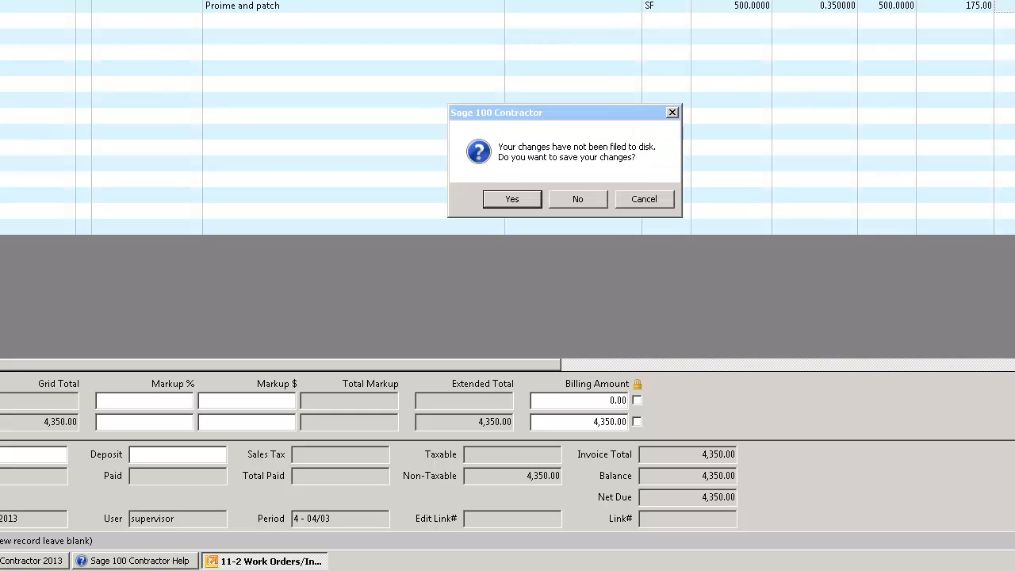
{"action": "left_click", "coordinate": [512, 199]}
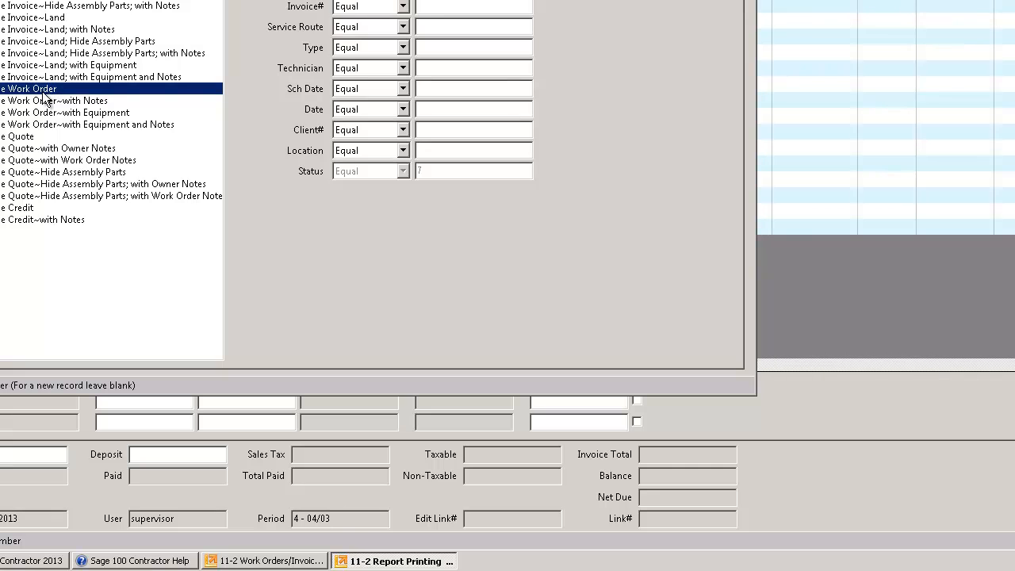
{"action": "left_click", "coordinate": [34, 137]}
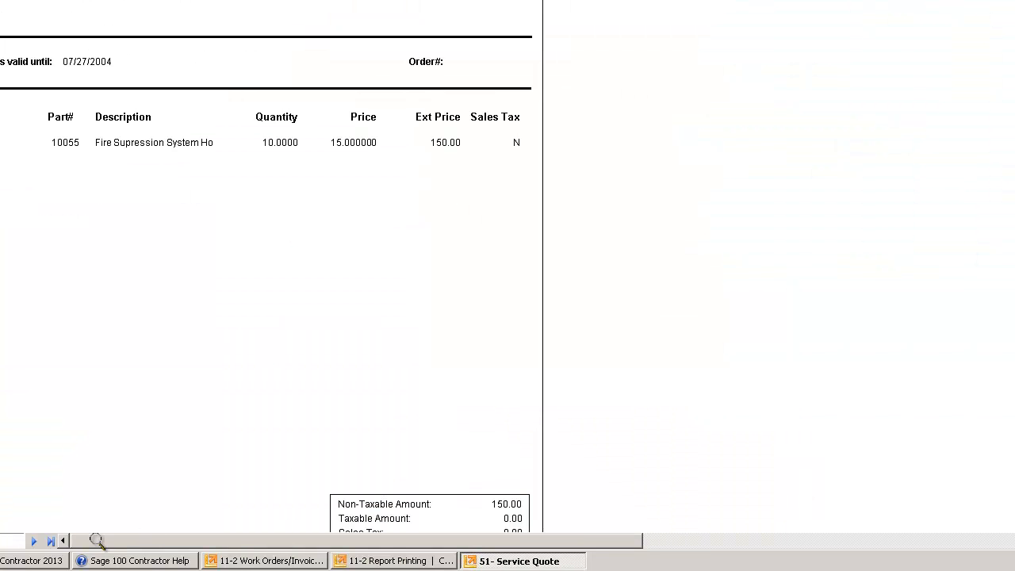
- Review the line items and quote total on the report's last page, and return to the quote record
{"action": "left_click", "coordinate": [51, 541]}
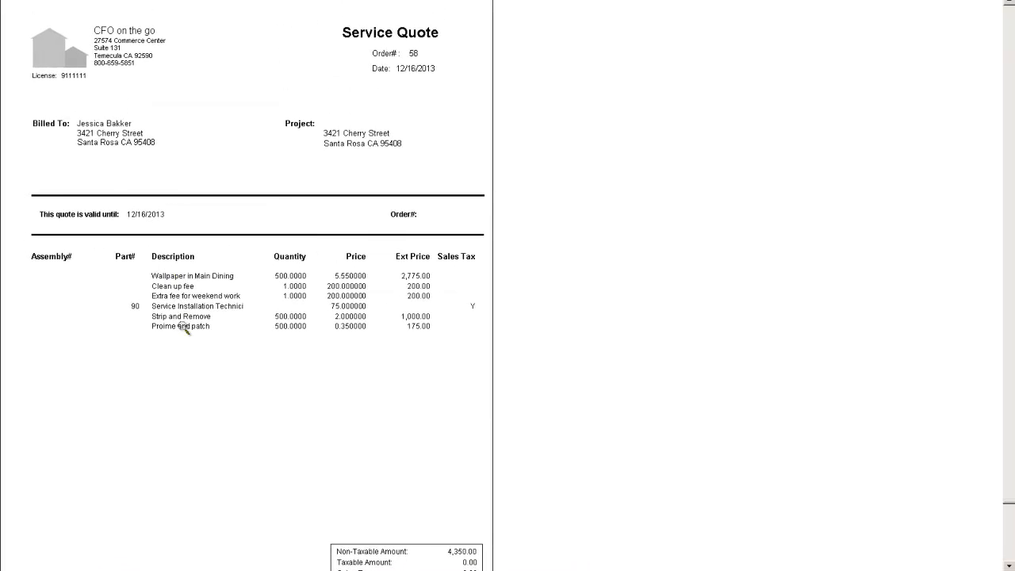
{"action": "scroll", "coordinate": [358, 437], "scroll_direction": "down", "scroll_amount": 2}
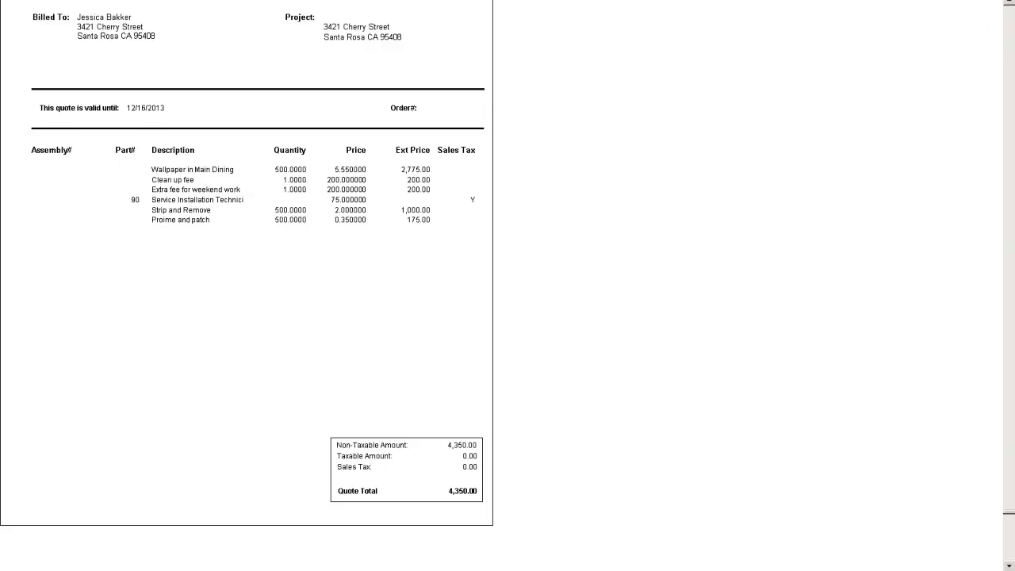
{"action": "left_click", "coordinate": [1005, 6]}
{"action": "left_click", "coordinate": [535, 50]}
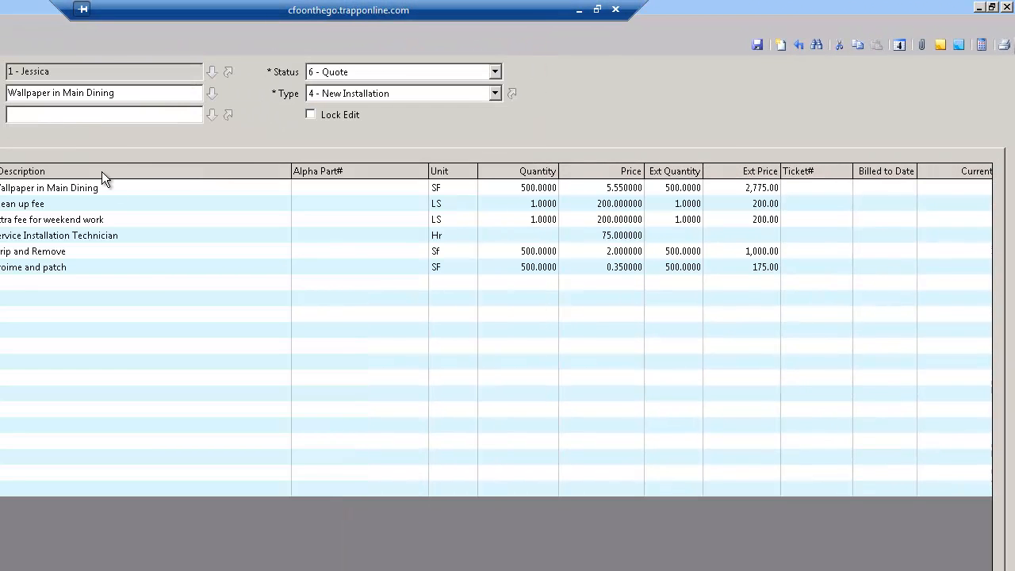
- Change the record's status to 7 - Work Order and assign the header's technician as employee in the first dispatch row
{"action": "left_click", "coordinate": [494, 71]}
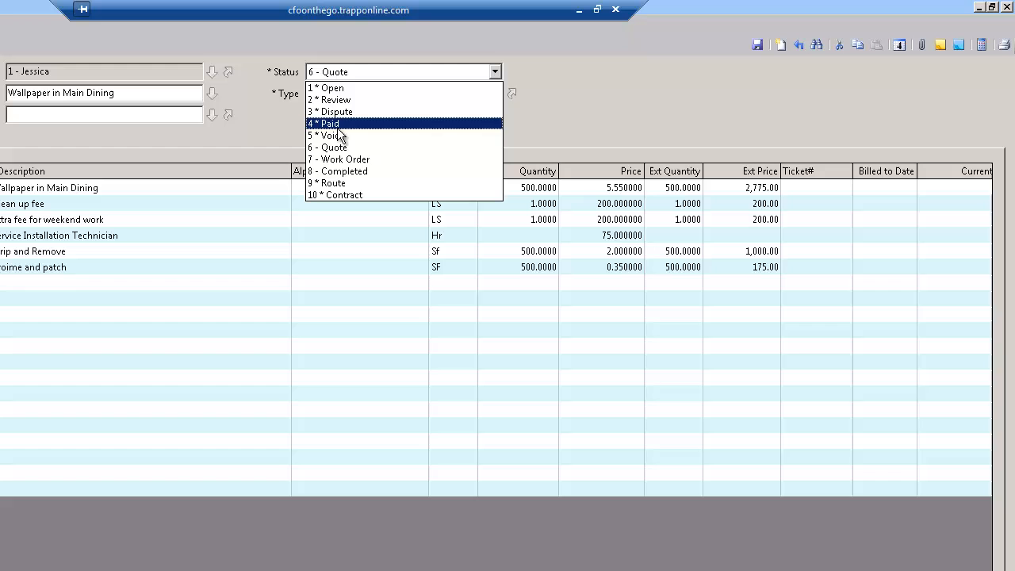
{"action": "left_click", "coordinate": [343, 158]}
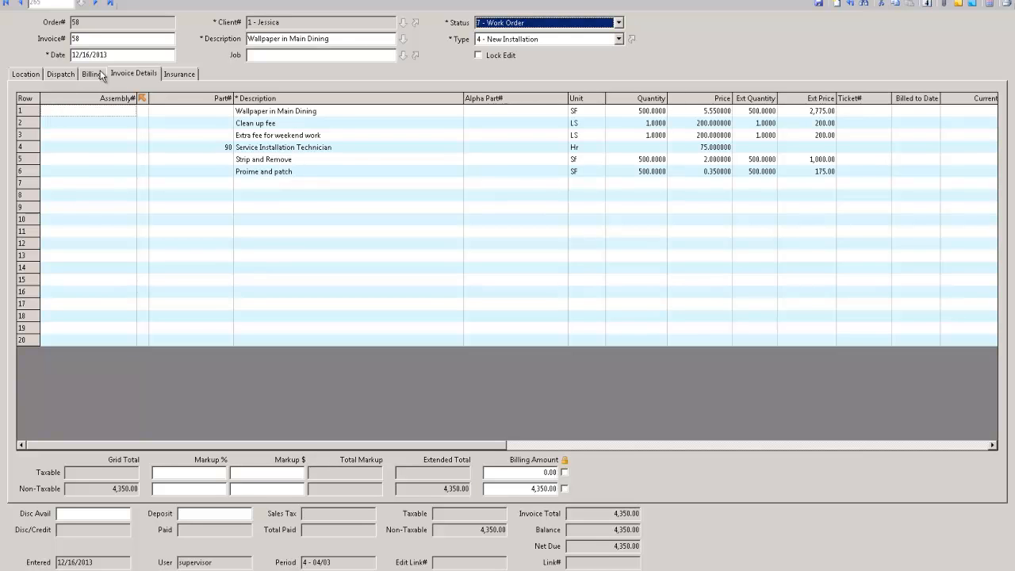
{"action": "left_click", "coordinate": [60, 73]}
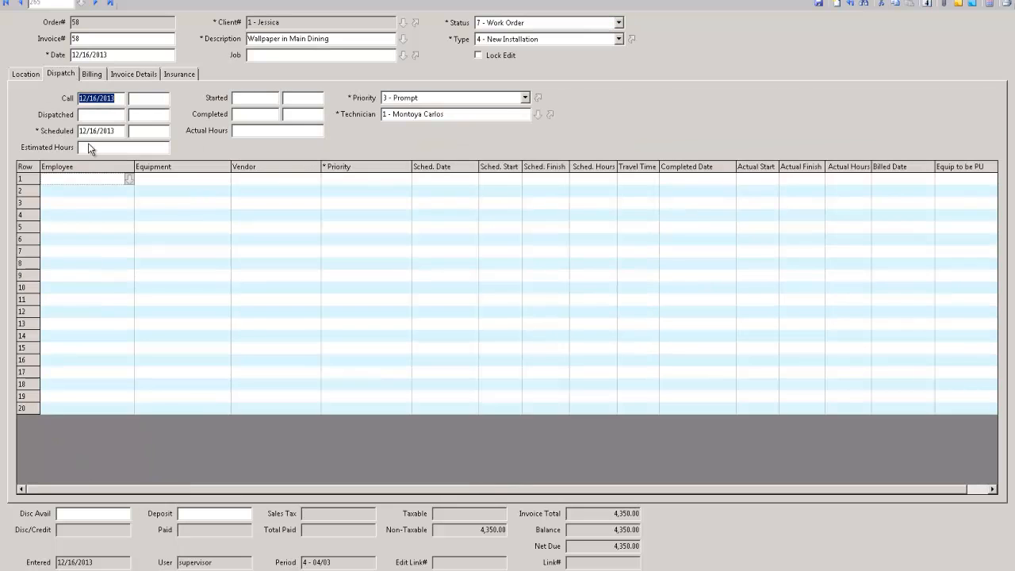
{"action": "left_click", "coordinate": [129, 179]}
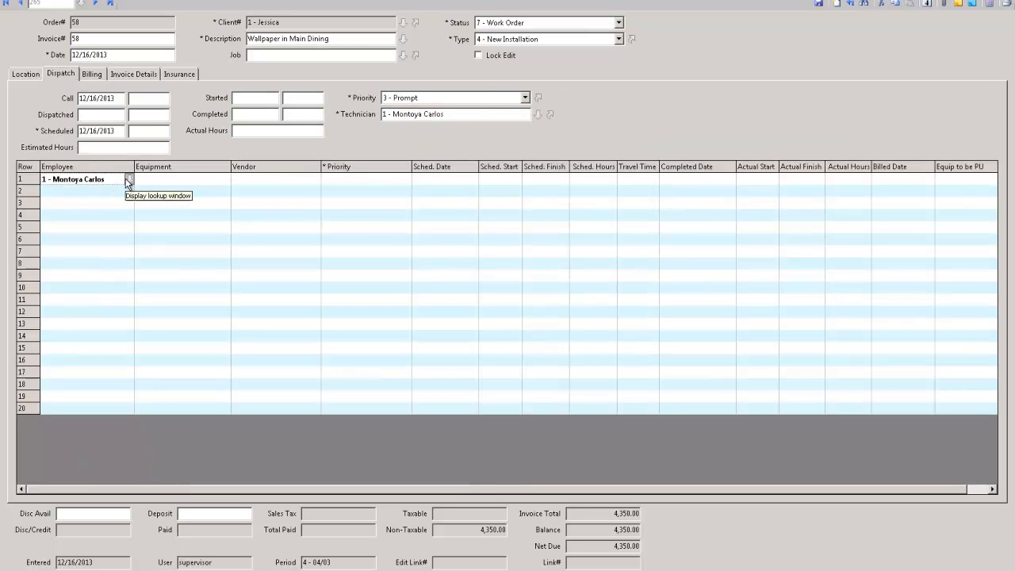
{"action": "double_click", "coordinate": [198, 72]}
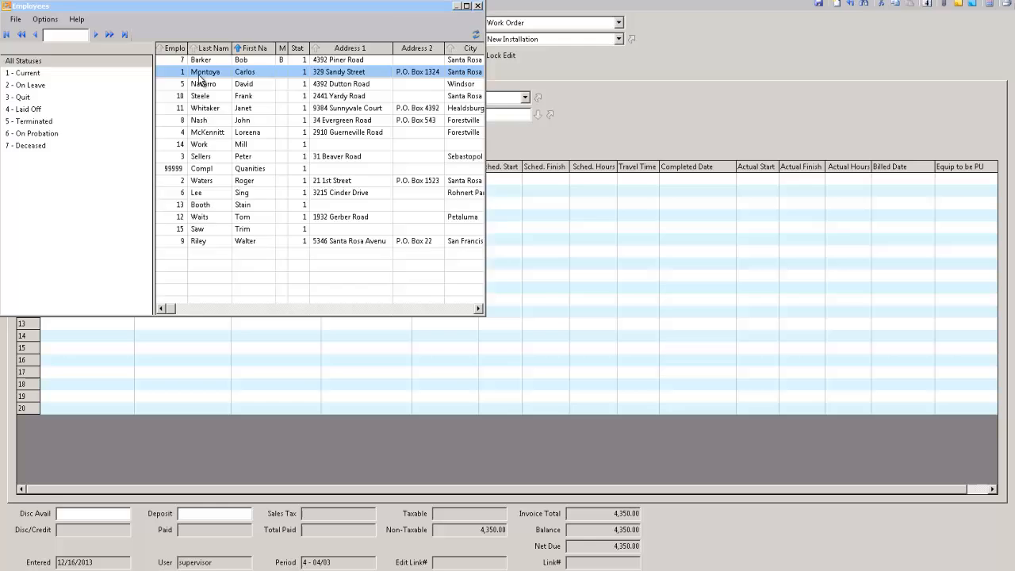
- Give the first dispatch row priority 3 - Prompt and scheduled date 12/18/2013
{"action": "left_click", "coordinate": [289, 180]}
{"action": "key", "text": "Tab"}
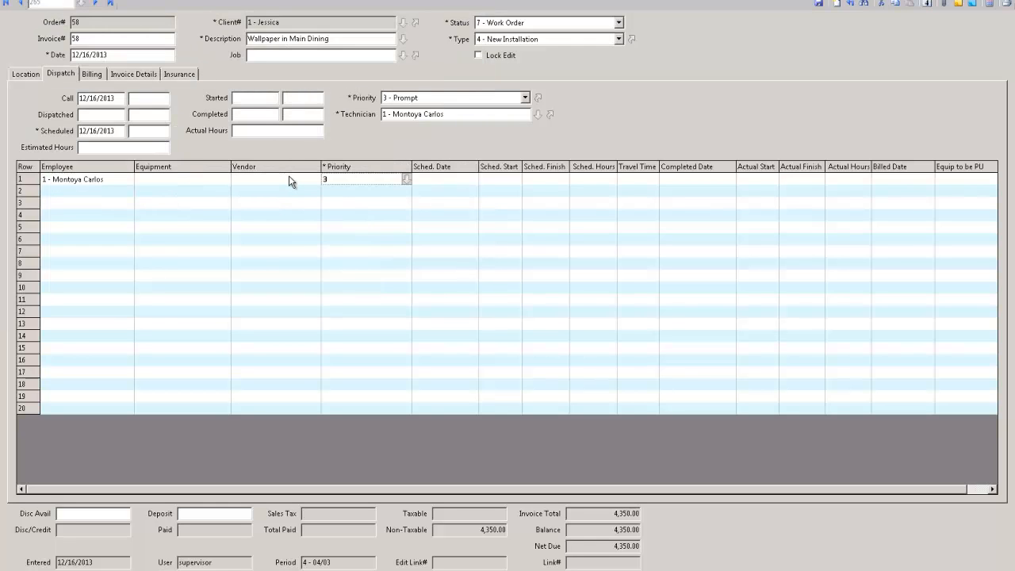
{"action": "key", "text": "Tab"}
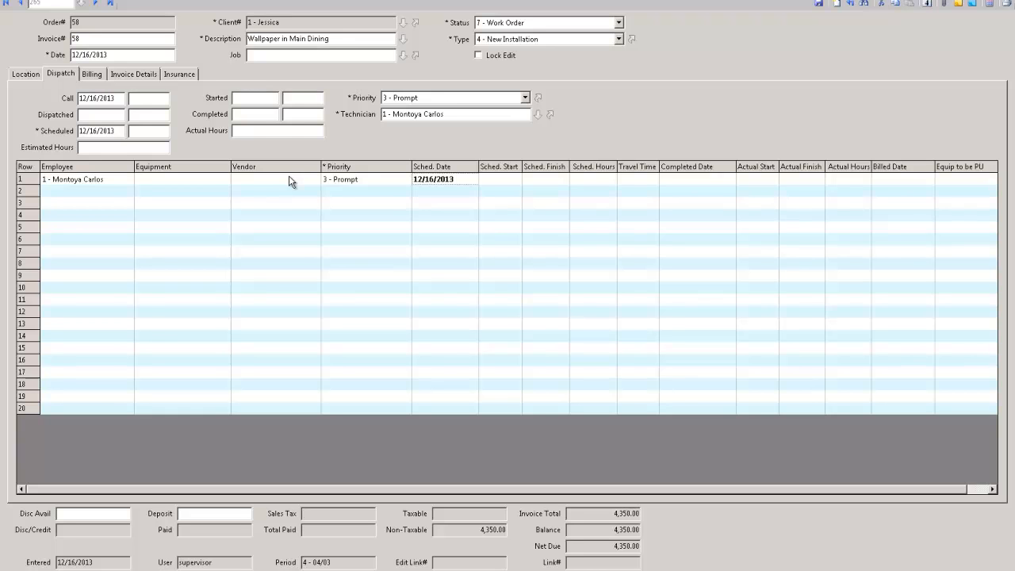
{"action": "key", "text": "plus"}
{"action": "key", "text": "plus"}
{"action": "key", "text": "Tab"}
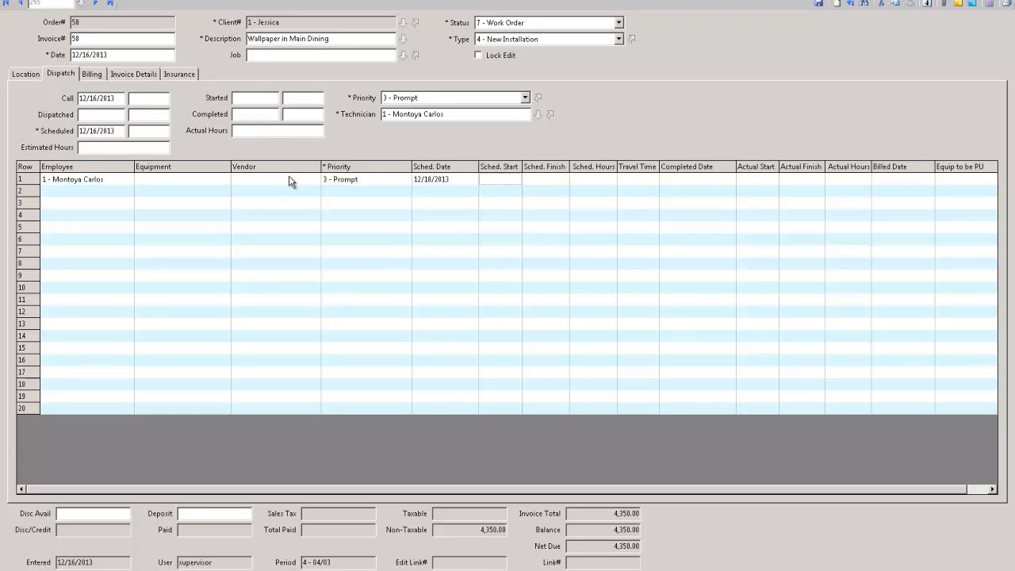
- Schedule the first dispatch row from 07:00 AM to 05:00 PM with travel time 35, and save the work order
{"action": "type", "text": "7"}
{"action": "key", "text": "Tab"}
{"action": "key", "text": "Tab"}
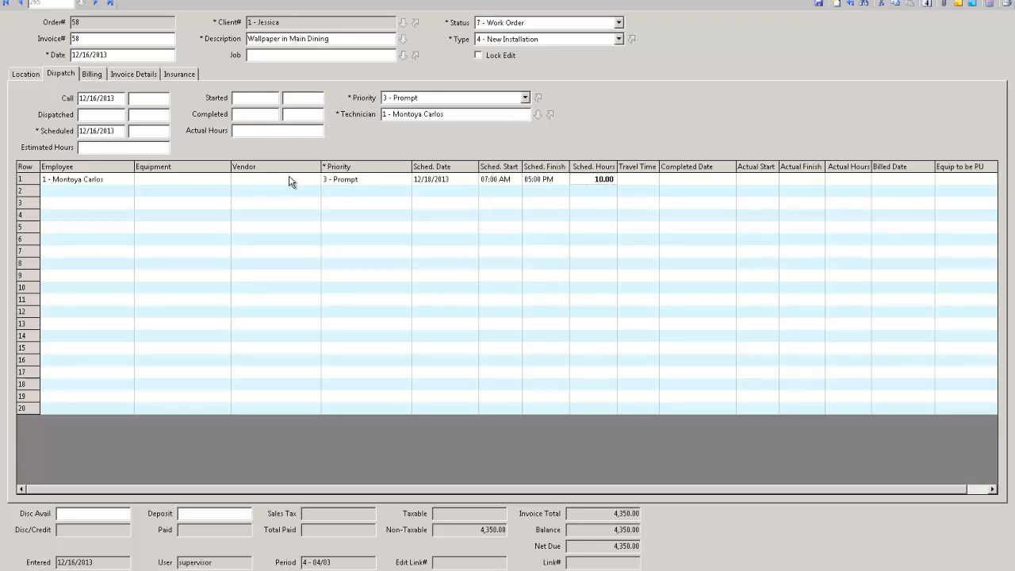
{"action": "key", "text": "Tab"}
{"action": "type", "text": "35"}
{"action": "key", "text": "Tab"}
{"action": "key", "text": "Delete"}
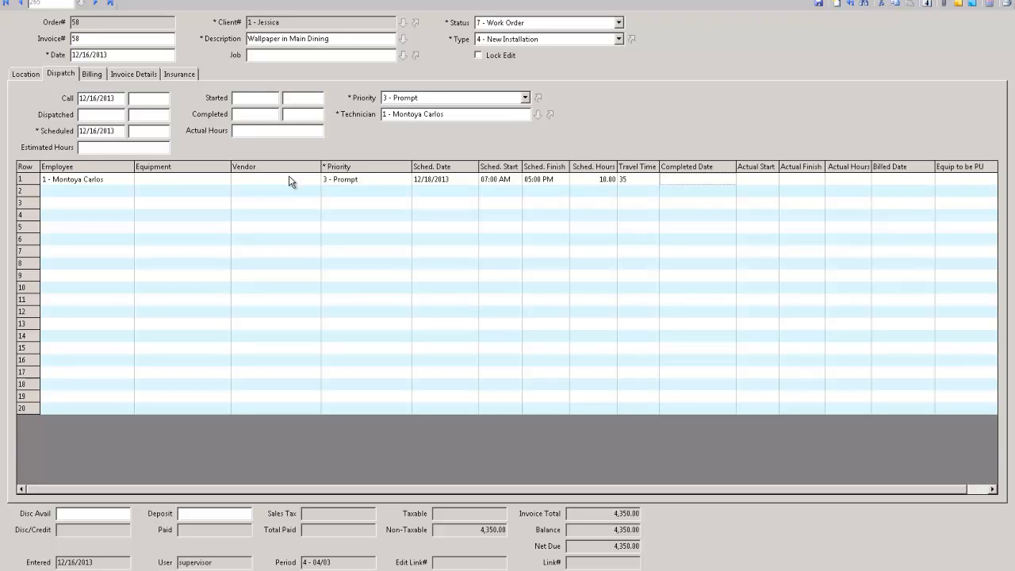
{"action": "left_click", "coordinate": [850, 5]}
{"action": "left_click", "coordinate": [478, 316]}
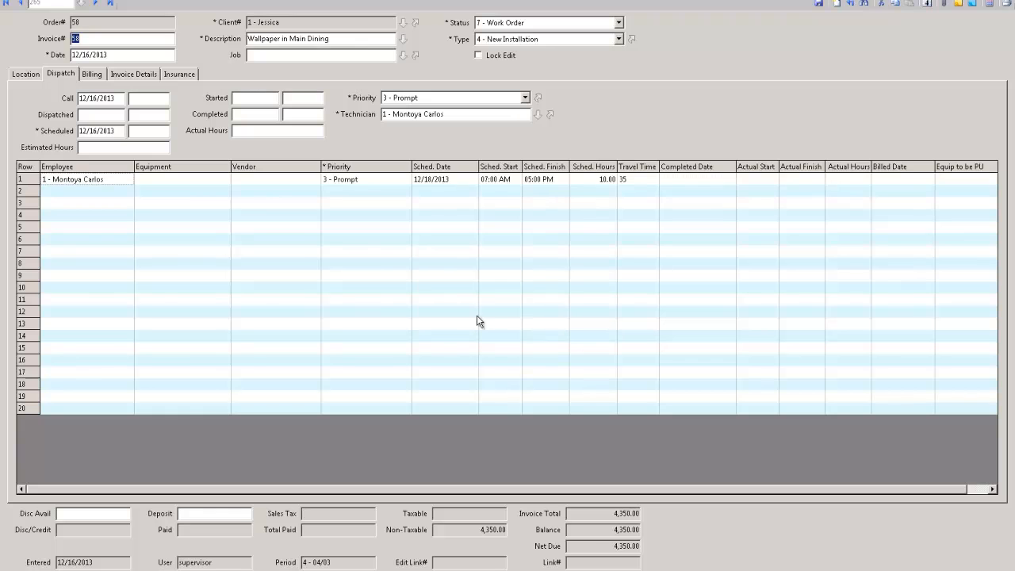
- Add employee 2 in the second dispatch row with priority 3 - Prompt, scheduled 12/18/2013 from 07:00 AM to 05:00 PM
{"action": "left_click", "coordinate": [26, 179]}
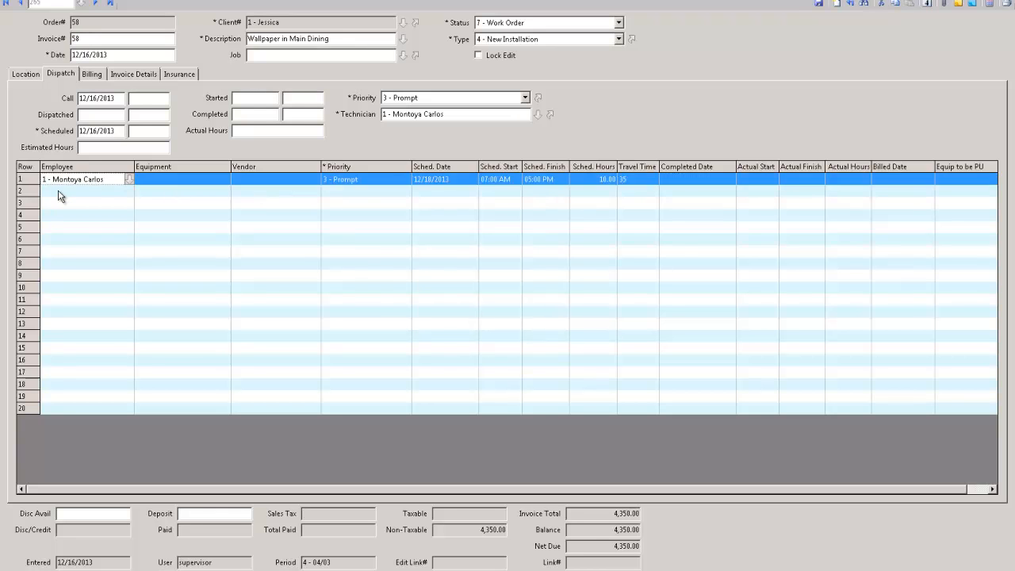
{"action": "left_click", "coordinate": [59, 192]}
{"action": "type", "text": "2"}
{"action": "key", "text": "Tab"}
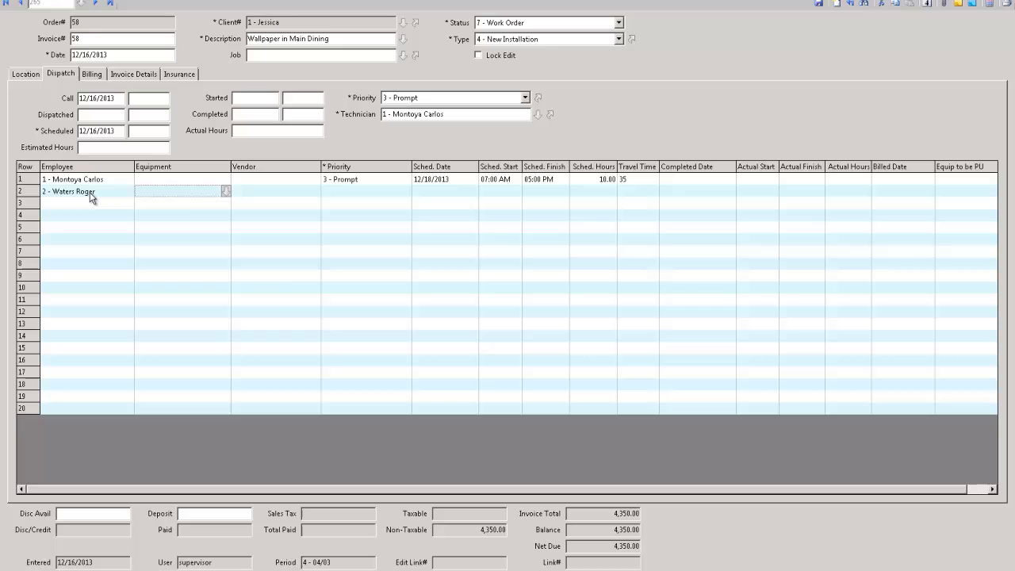
{"action": "key", "text": "Tab"}
{"action": "key", "text": "Tab"}
{"action": "key", "text": "Tab"}
{"action": "key", "text": "Tab"}
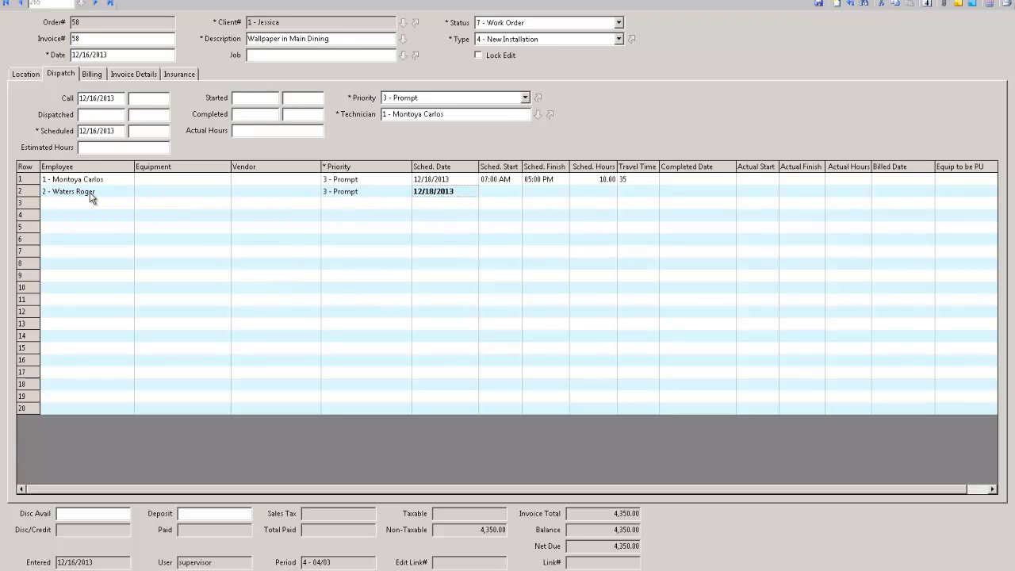
{"action": "key", "text": "Tab"}
{"action": "key", "text": "Tab"}
{"action": "key", "text": "Tab"}
{"action": "key", "text": "Tab"}
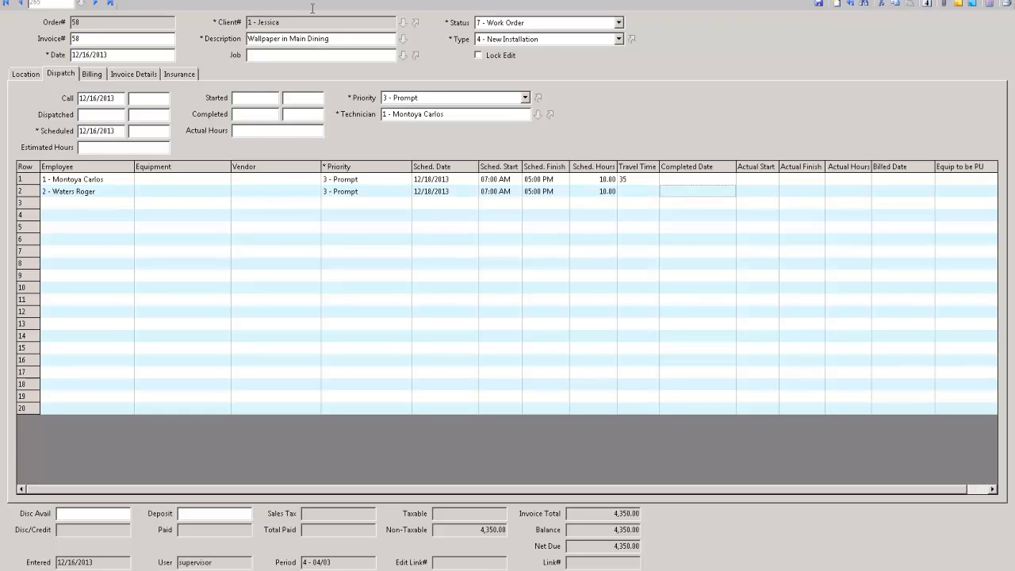
- Save the work order's dispatch changes and open the Dispatch Board
{"action": "left_click", "coordinate": [850, 4]}
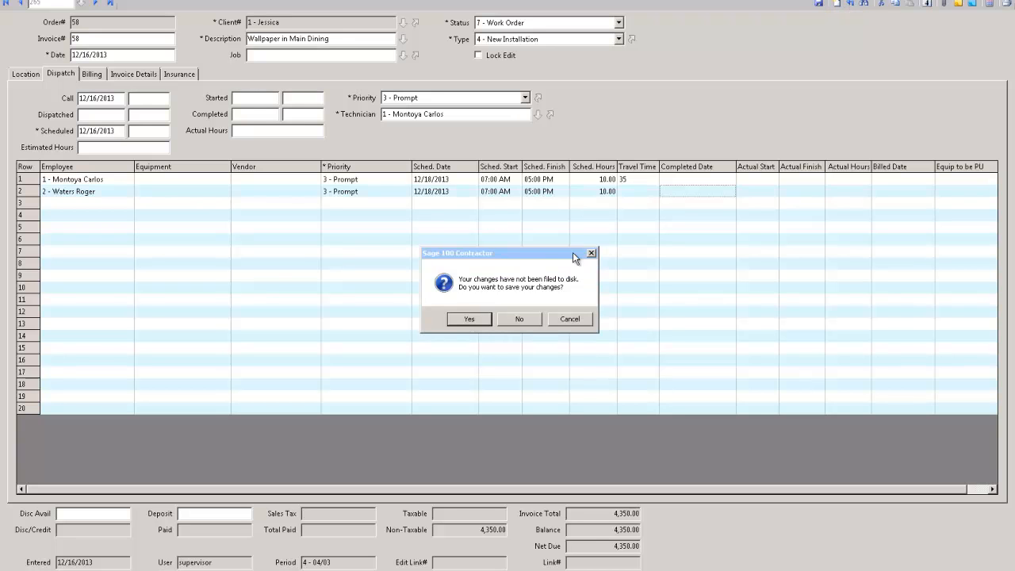
{"action": "left_click", "coordinate": [476, 317]}
{"action": "left_click", "coordinate": [61, 0]}
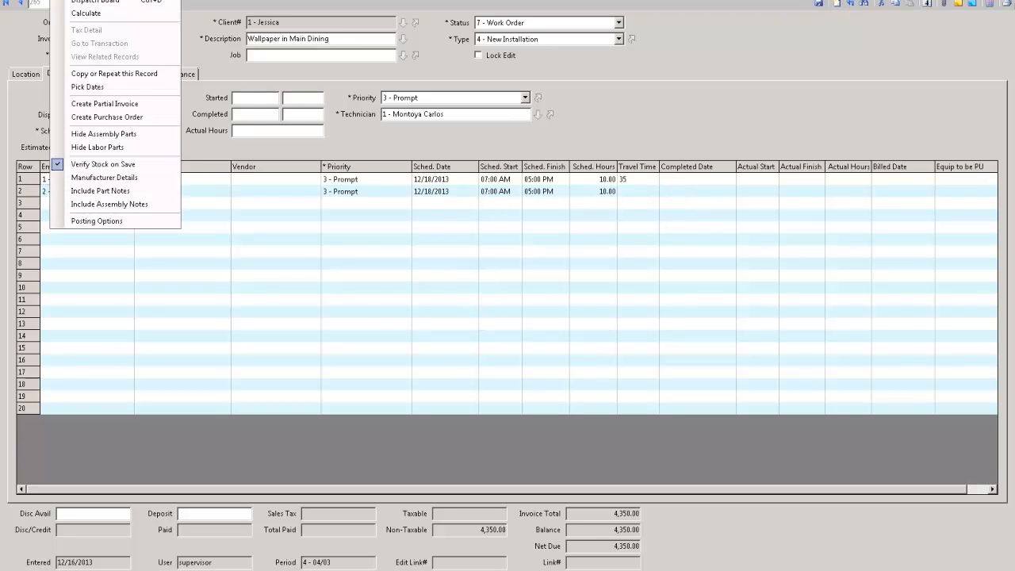
{"action": "left_click", "coordinate": [83, 1]}
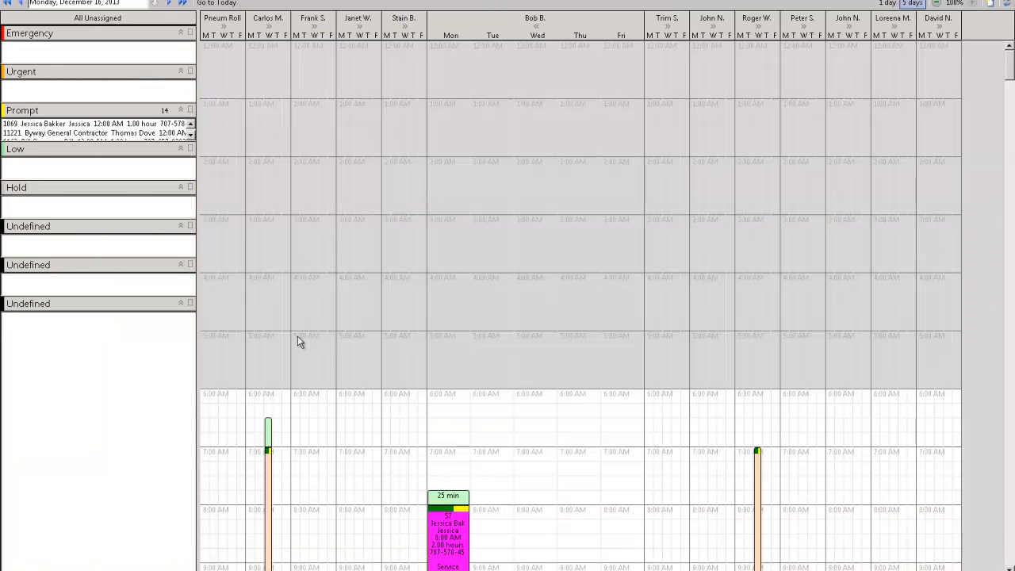
- Expand the two assigned technicians' weeks on the Dispatch Board and select Friday 7:00 to 10:00 AM for the first technician
{"action": "scroll", "coordinate": [400, 276], "scroll_direction": "down", "scroll_amount": 2}
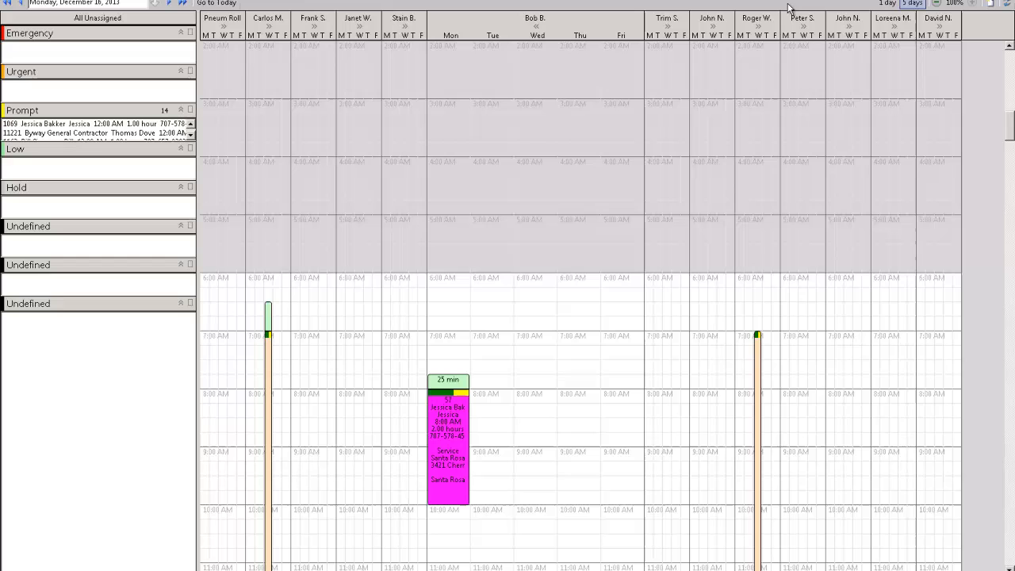
{"action": "left_click", "coordinate": [758, 26]}
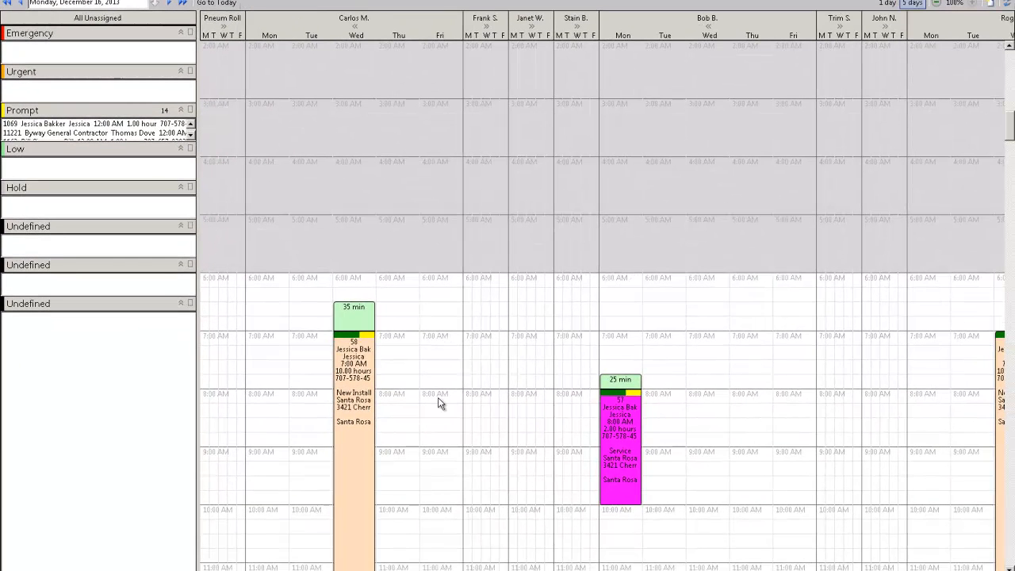
{"action": "left_click_drag", "start_coordinate": [438, 402], "coordinate": [437, 519]}
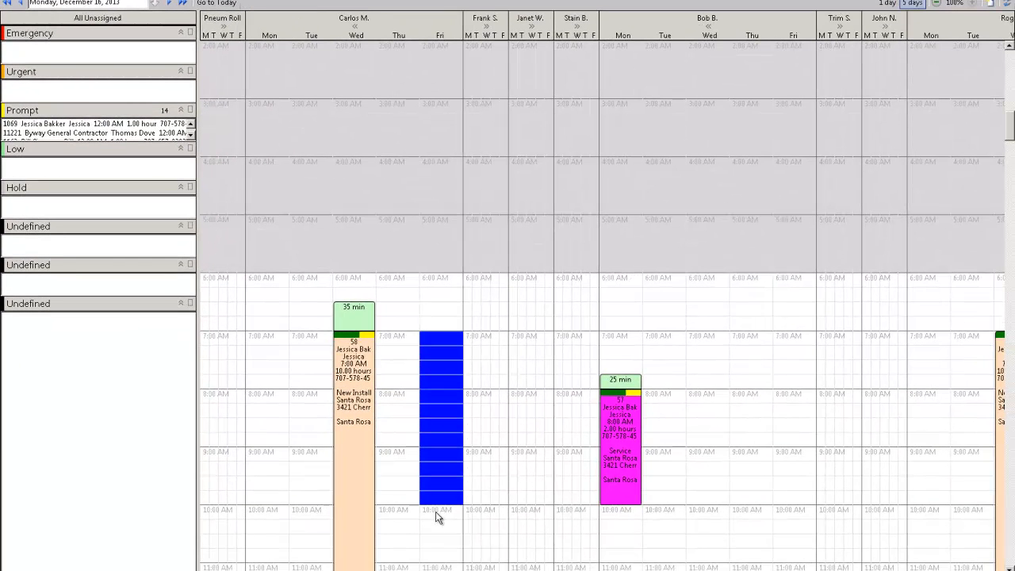
{"action": "right_click", "coordinate": [436, 517]}
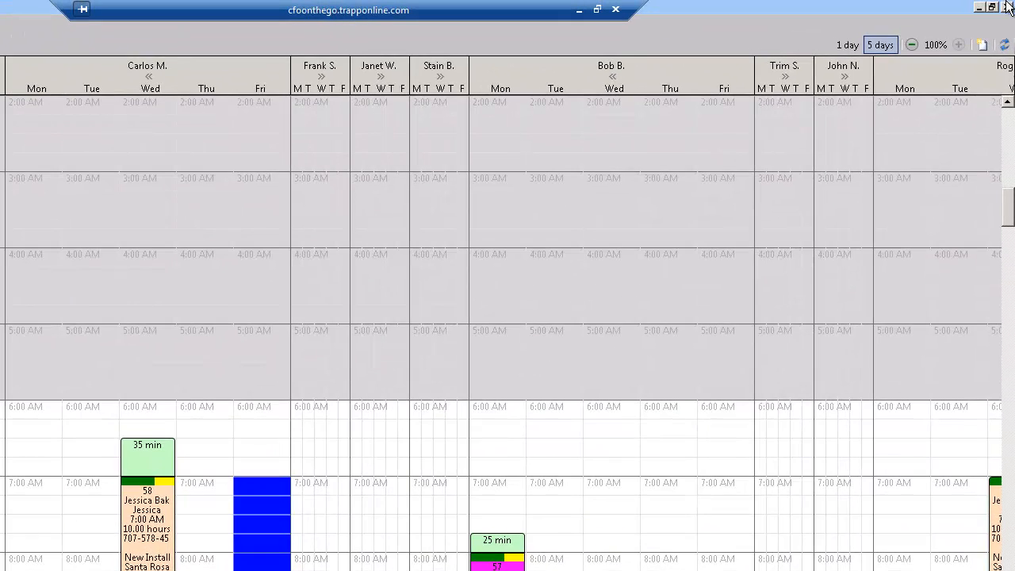
- Close the Dispatch Board and the work order to return to the Projects screen
{"action": "left_click", "coordinate": [1007, 6]}
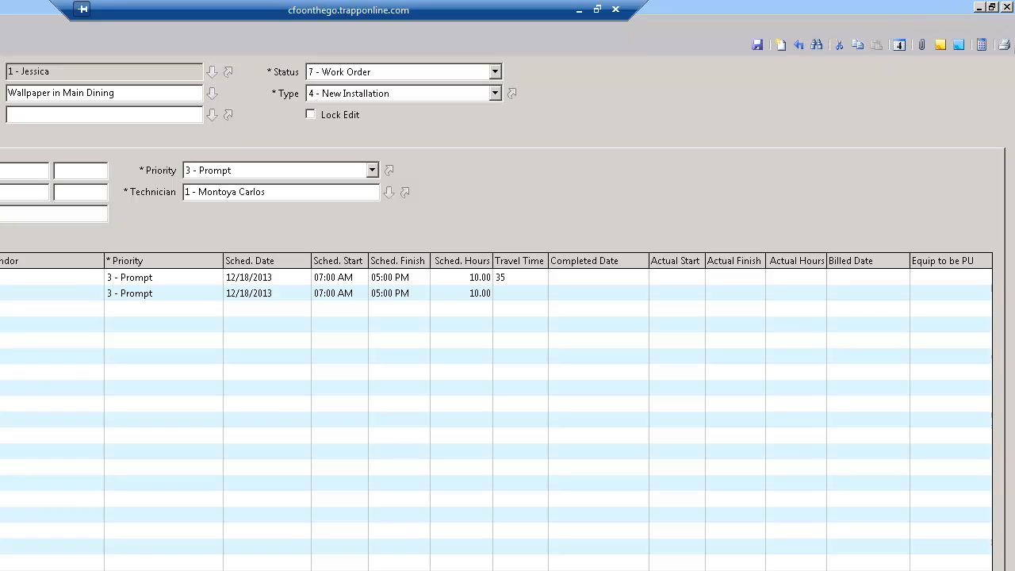
{"action": "left_click", "coordinate": [1006, 7]}
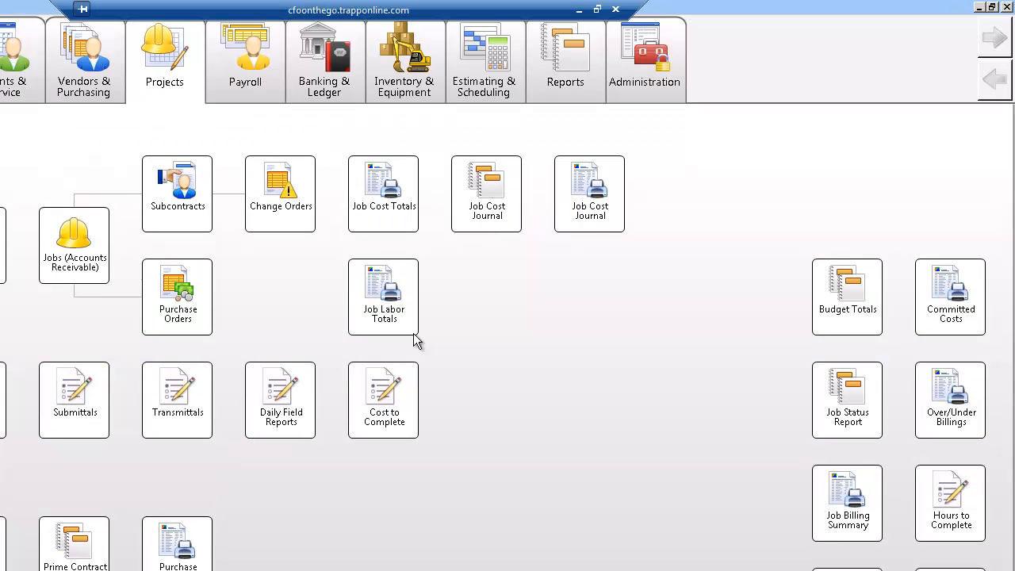